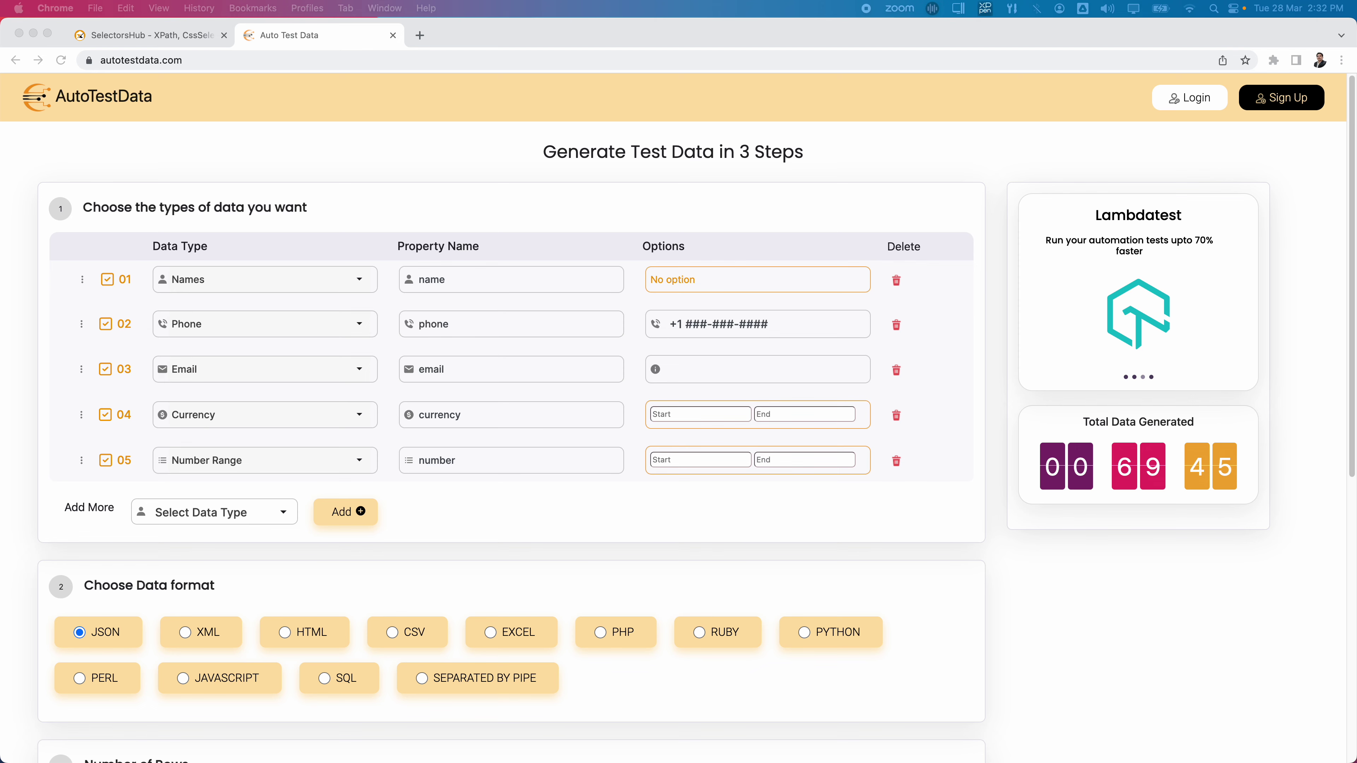
View the SelectorsHub home page, and look through the AutoTestData page down to the row count and preview sections
{"action": "left_click", "coordinate": [142, 34]}
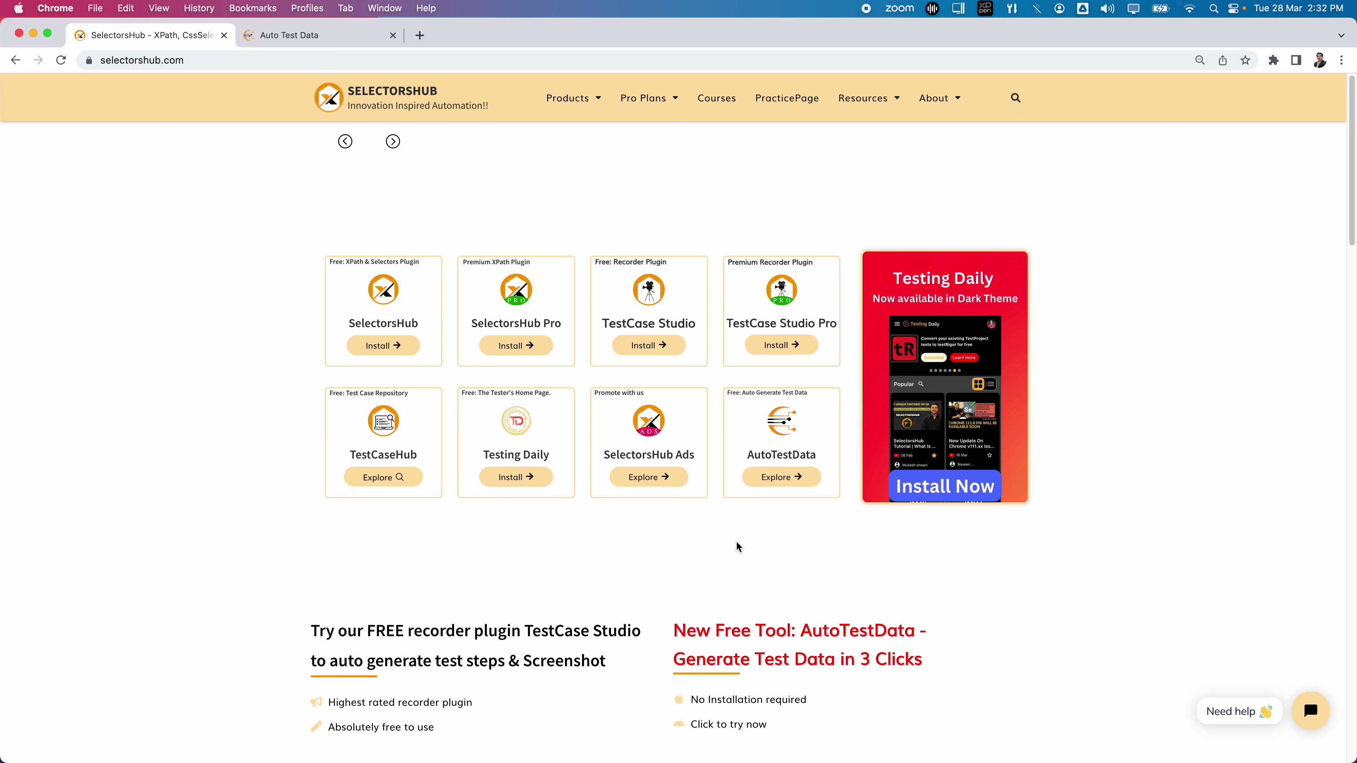
{"action": "left_click", "coordinate": [316, 37]}
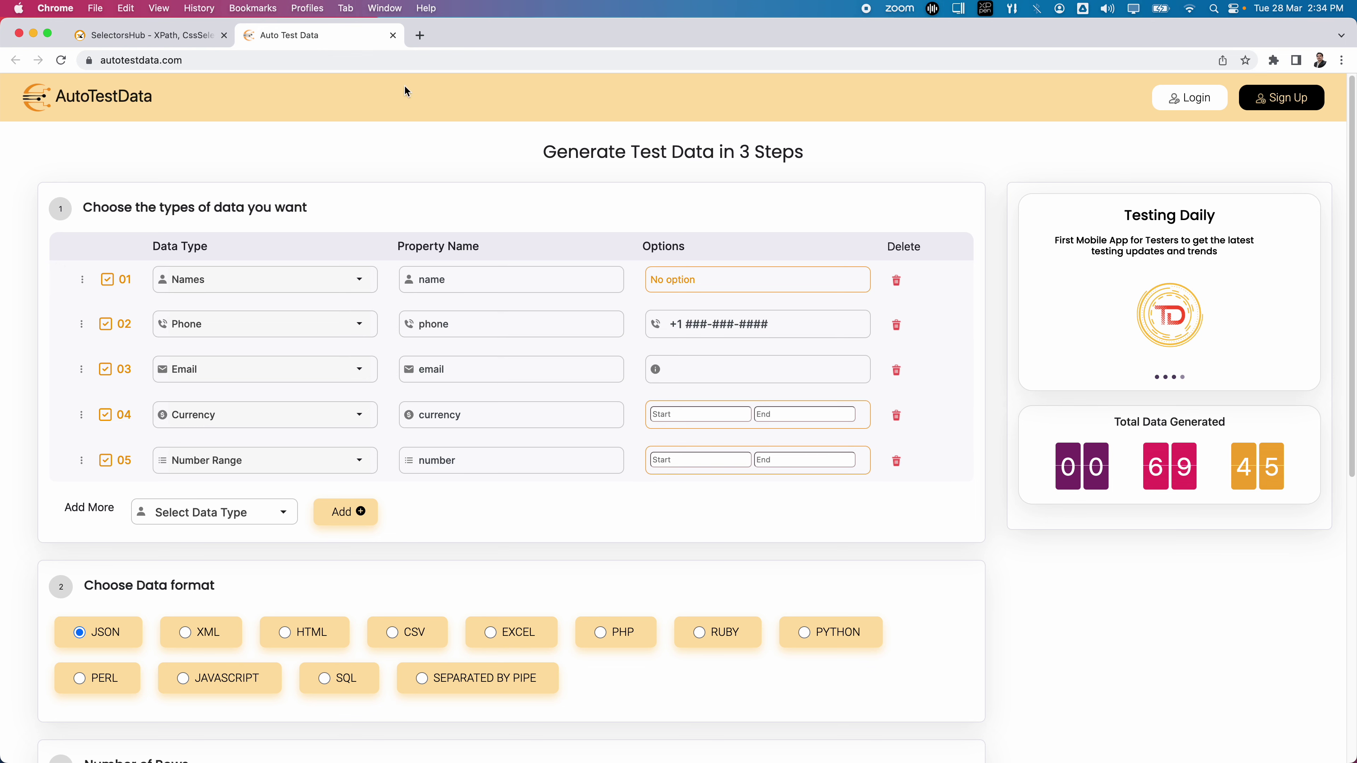
{"action": "scroll", "coordinate": [262, 412], "scroll_direction": "down", "scroll_amount": 1}
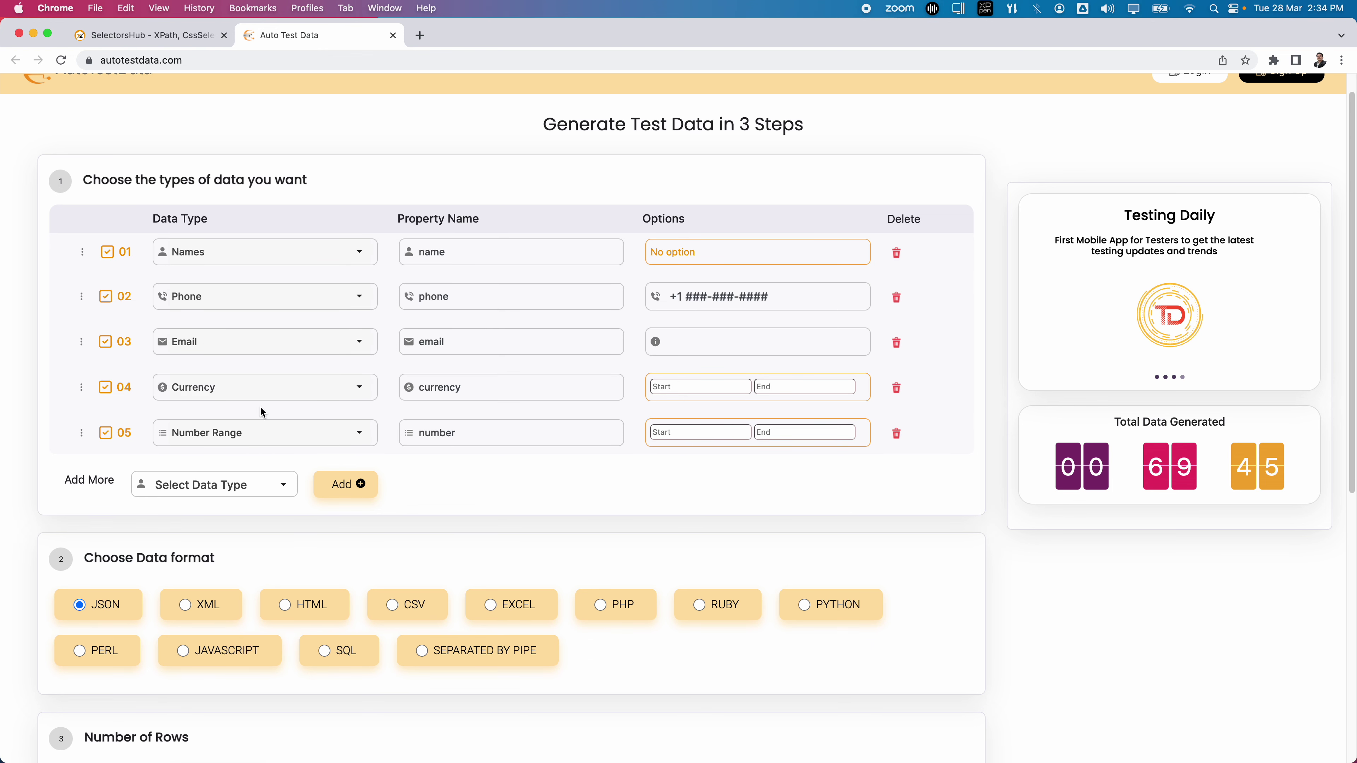
{"action": "scroll", "coordinate": [304, 452], "scroll_direction": "down", "scroll_amount": 1}
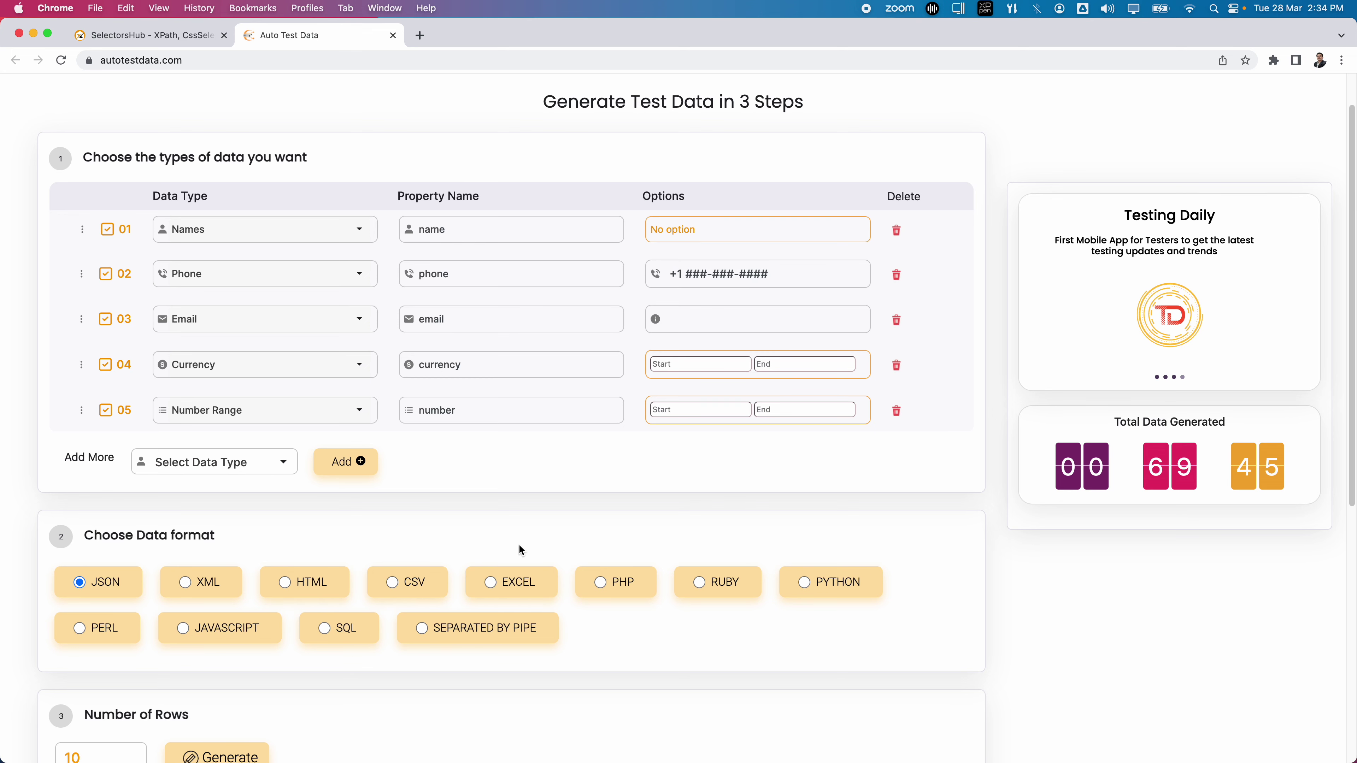
{"action": "scroll", "coordinate": [518, 544], "scroll_direction": "down", "scroll_amount": 5}
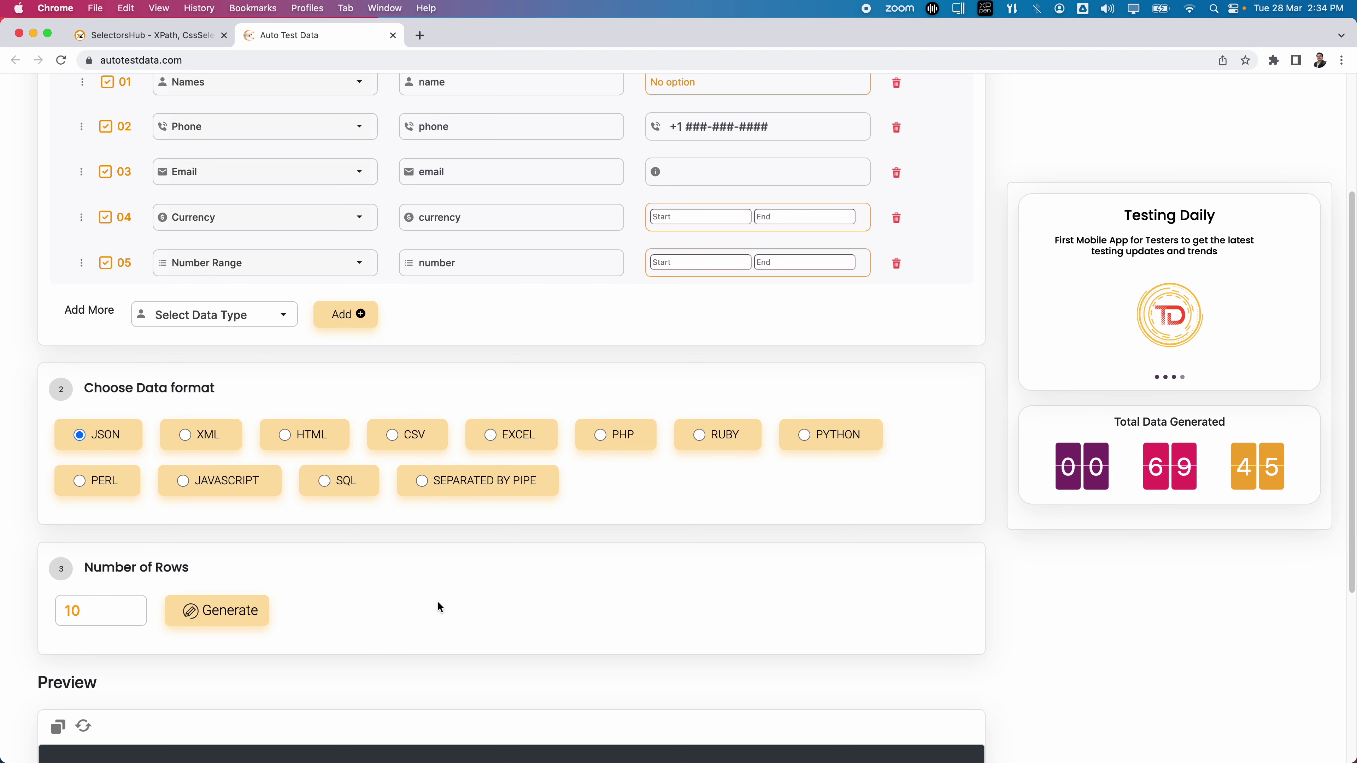
{"action": "scroll", "coordinate": [438, 600], "scroll_direction": "up", "scroll_amount": 5}
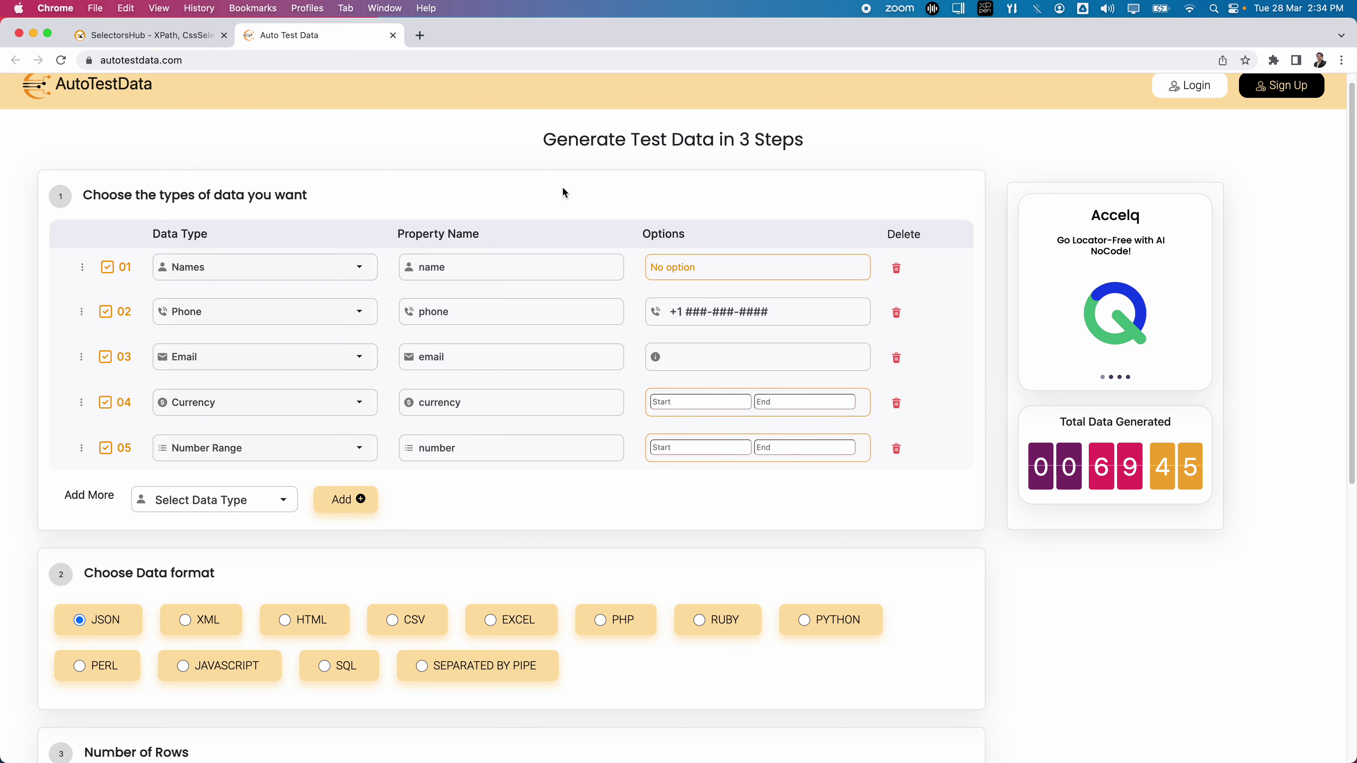
Open AutoTestData from its product card on the SelectorsHub site and close the duplicate AutoTestData tab
{"action": "left_click", "coordinate": [222, 64]}
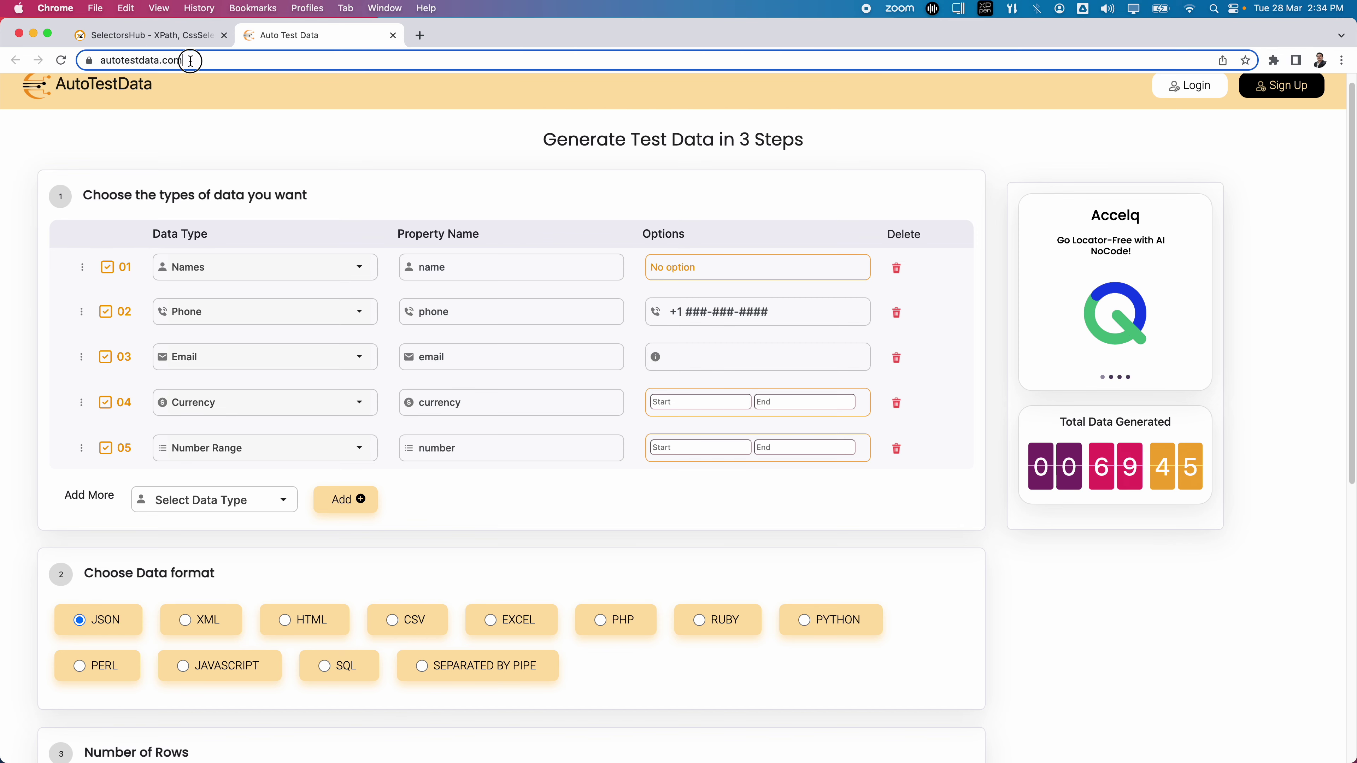
{"action": "left_click", "coordinate": [106, 35]}
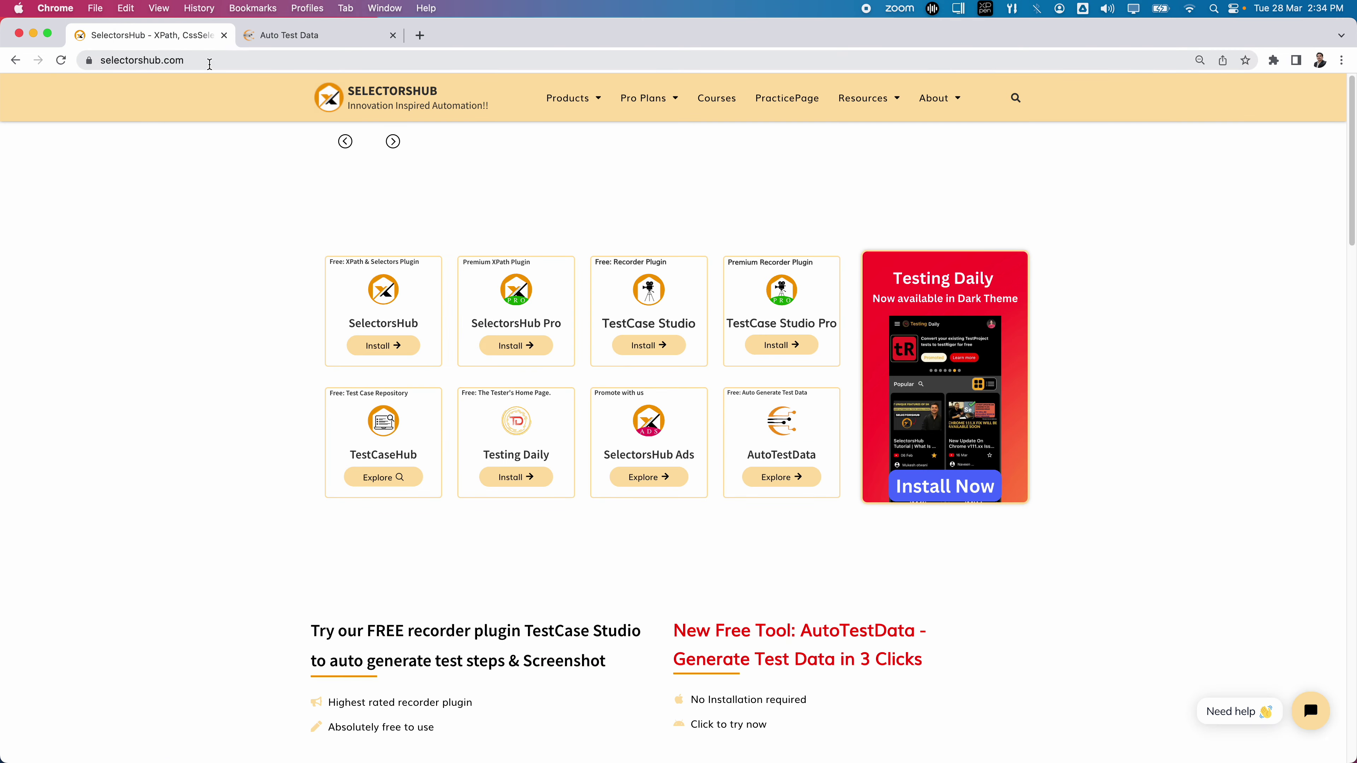
{"action": "left_click", "coordinate": [208, 60]}
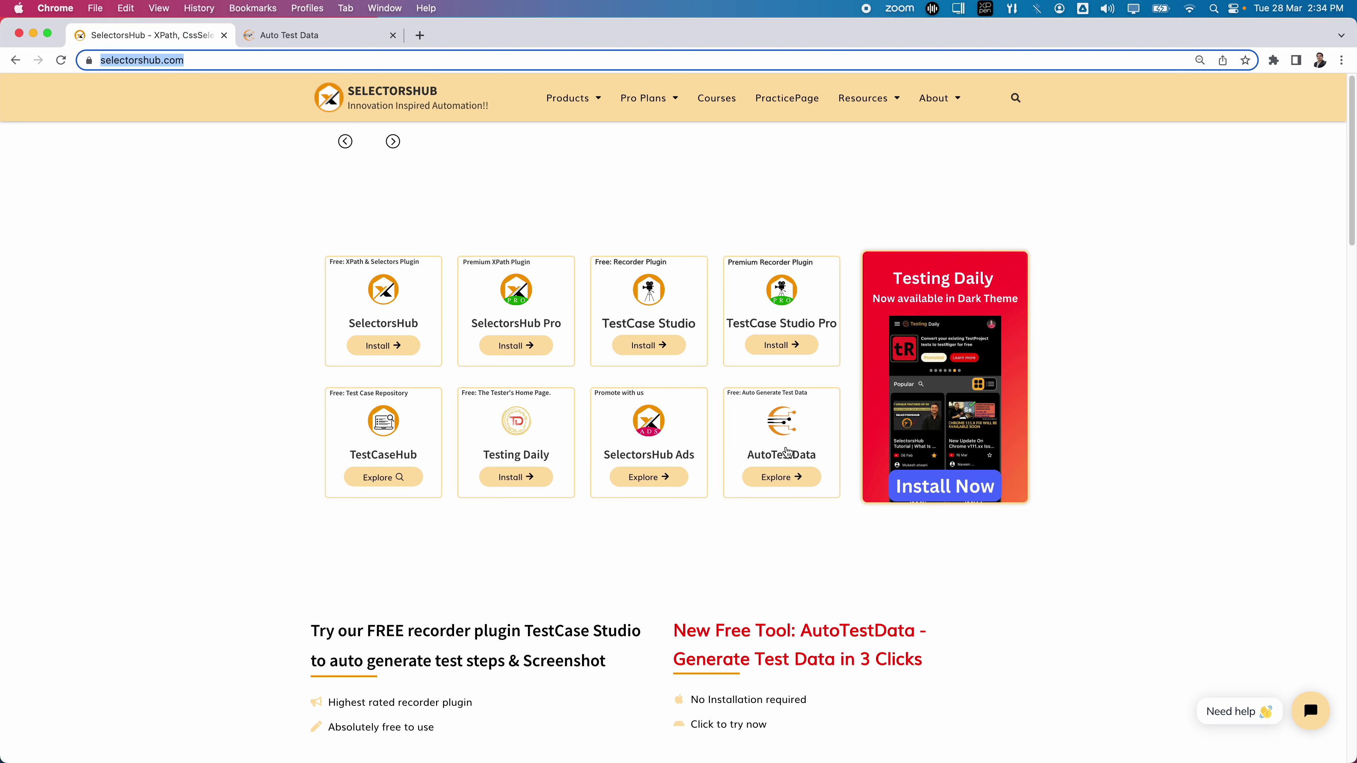
{"action": "left_click", "coordinate": [781, 476]}
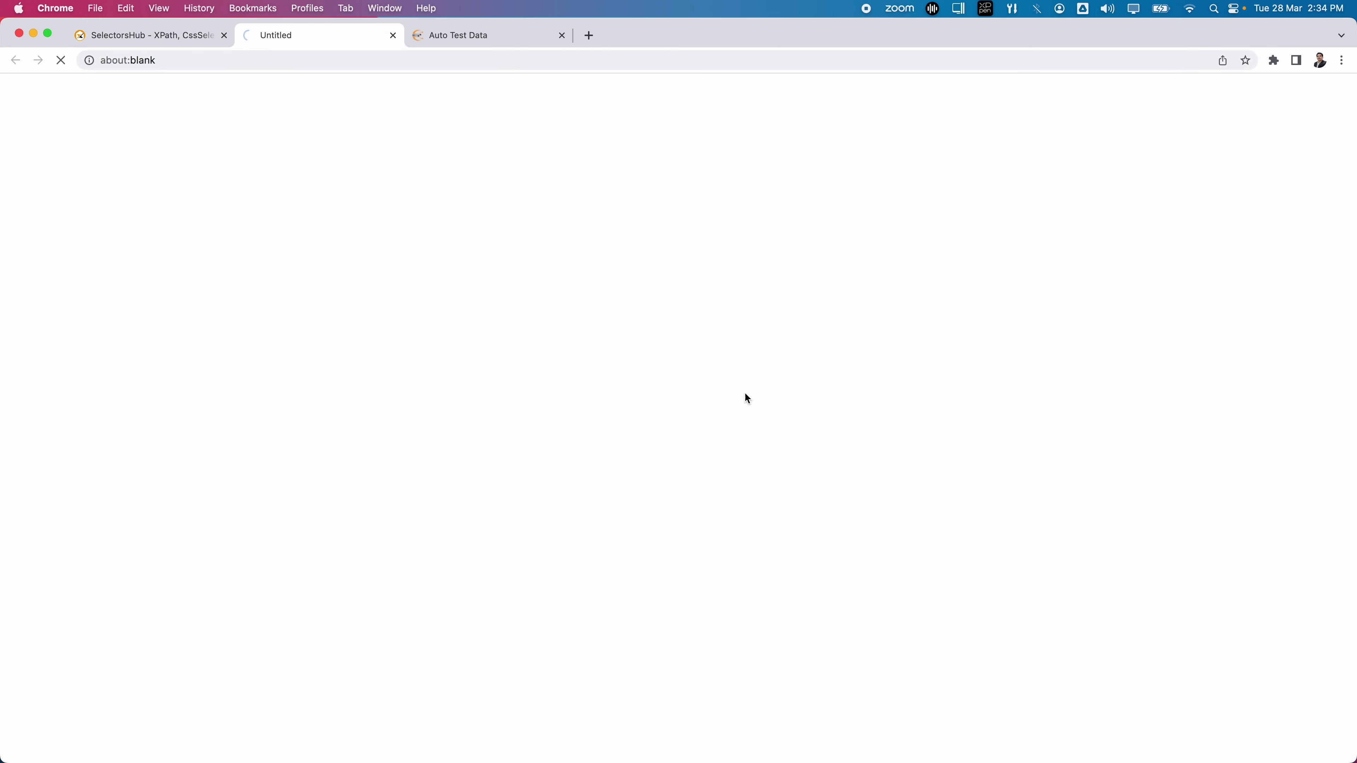
{"action": "left_click", "coordinate": [254, 59]}
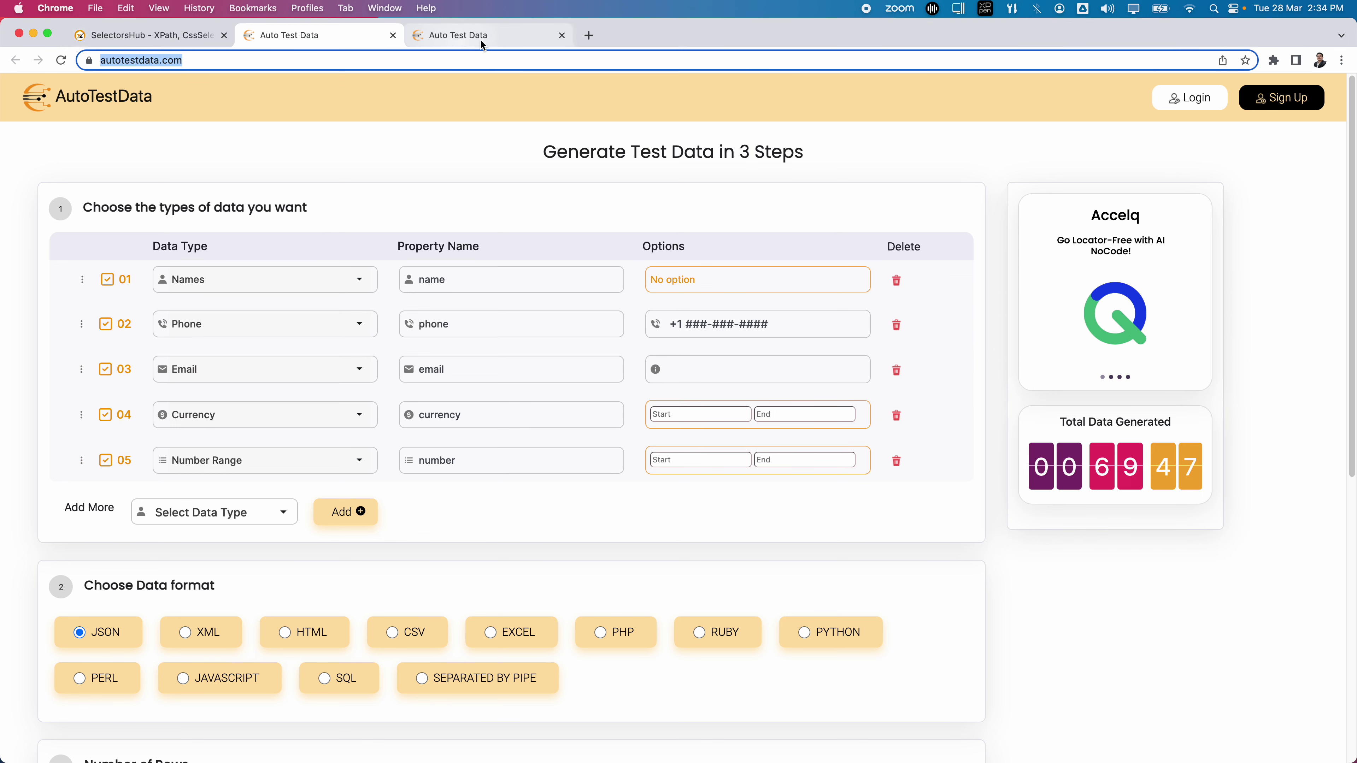
{"action": "left_click", "coordinate": [562, 36]}
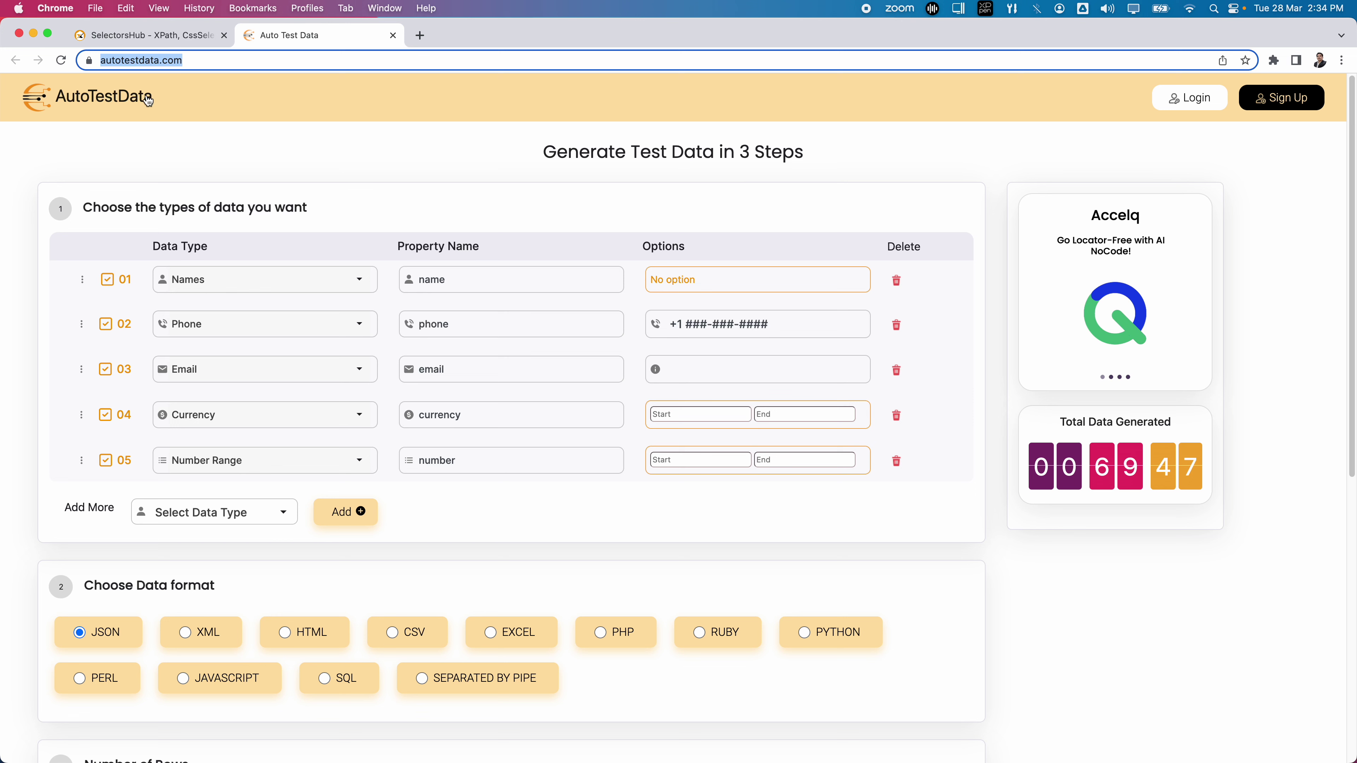
Review the 'Generate Test Data in 3 Steps' heading and the sections for data types, data format and number of rows
{"action": "left_click_drag", "start_coordinate": [534, 150], "coordinate": [808, 150]}
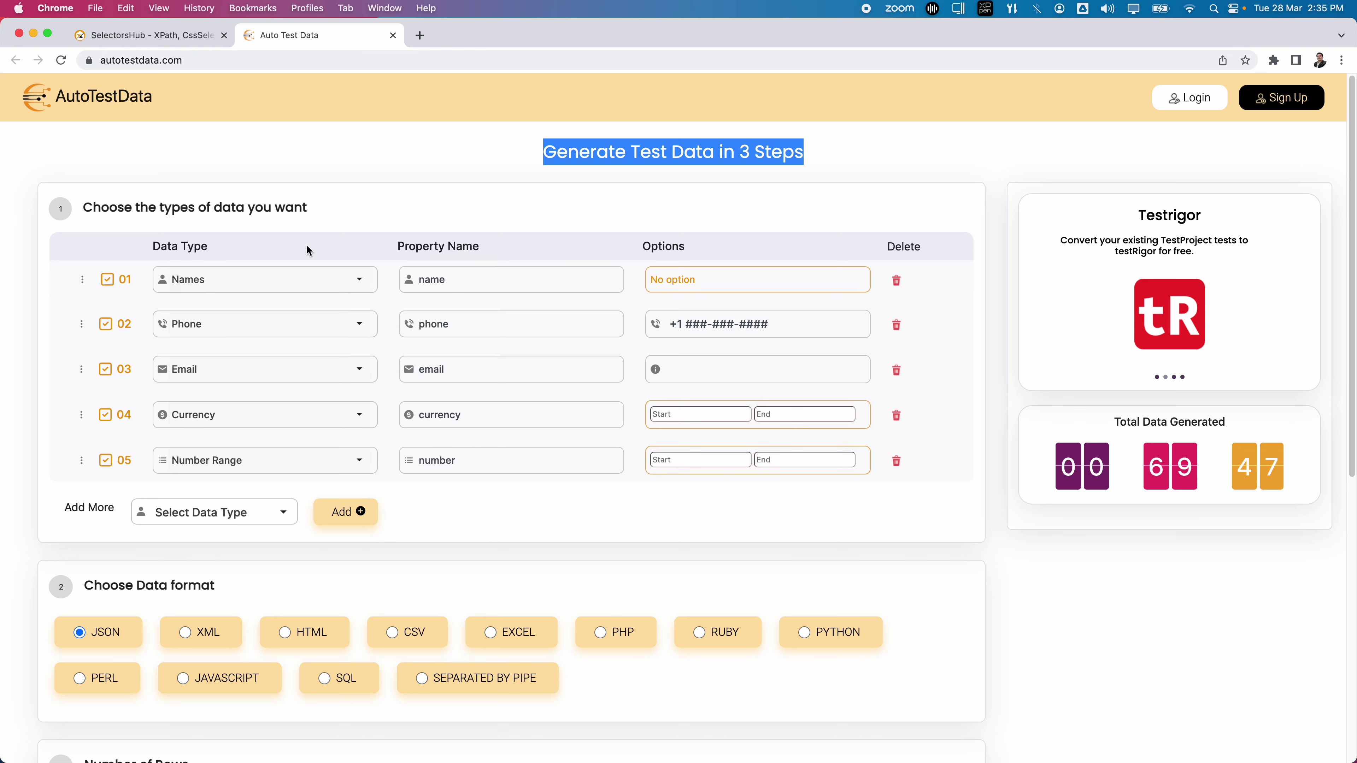
{"action": "scroll", "coordinate": [288, 438], "scroll_direction": "down", "scroll_amount": 1}
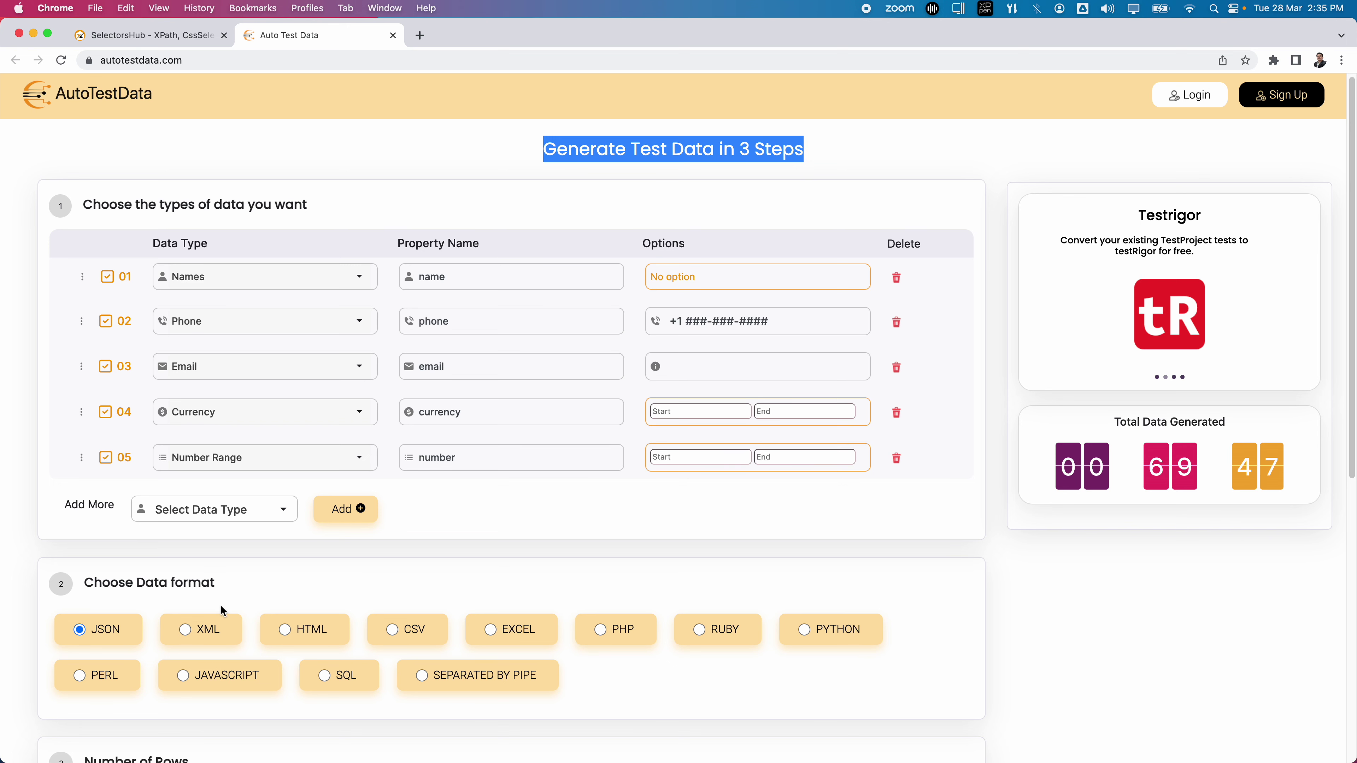
{"action": "scroll", "coordinate": [277, 584], "scroll_direction": "down", "scroll_amount": 5}
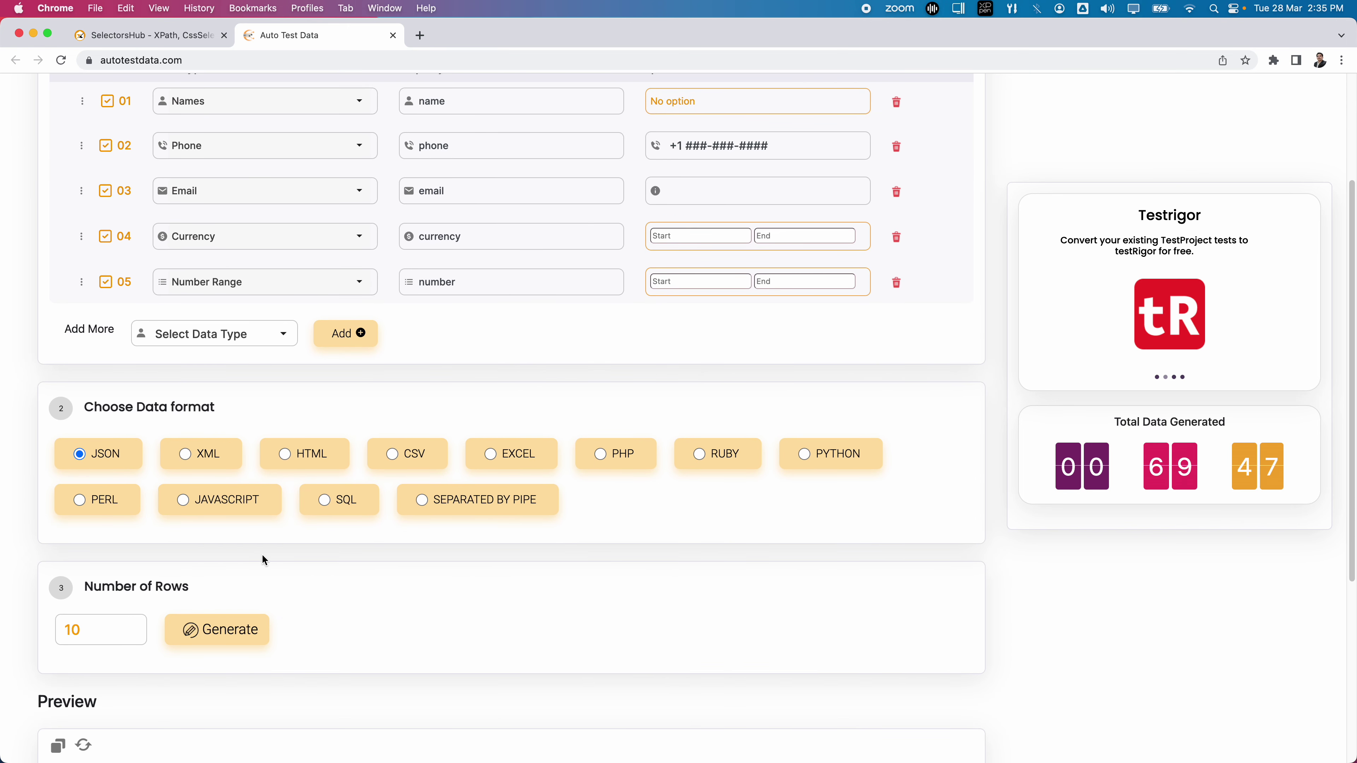
{"action": "scroll", "coordinate": [262, 554], "scroll_direction": "up", "scroll_amount": 5}
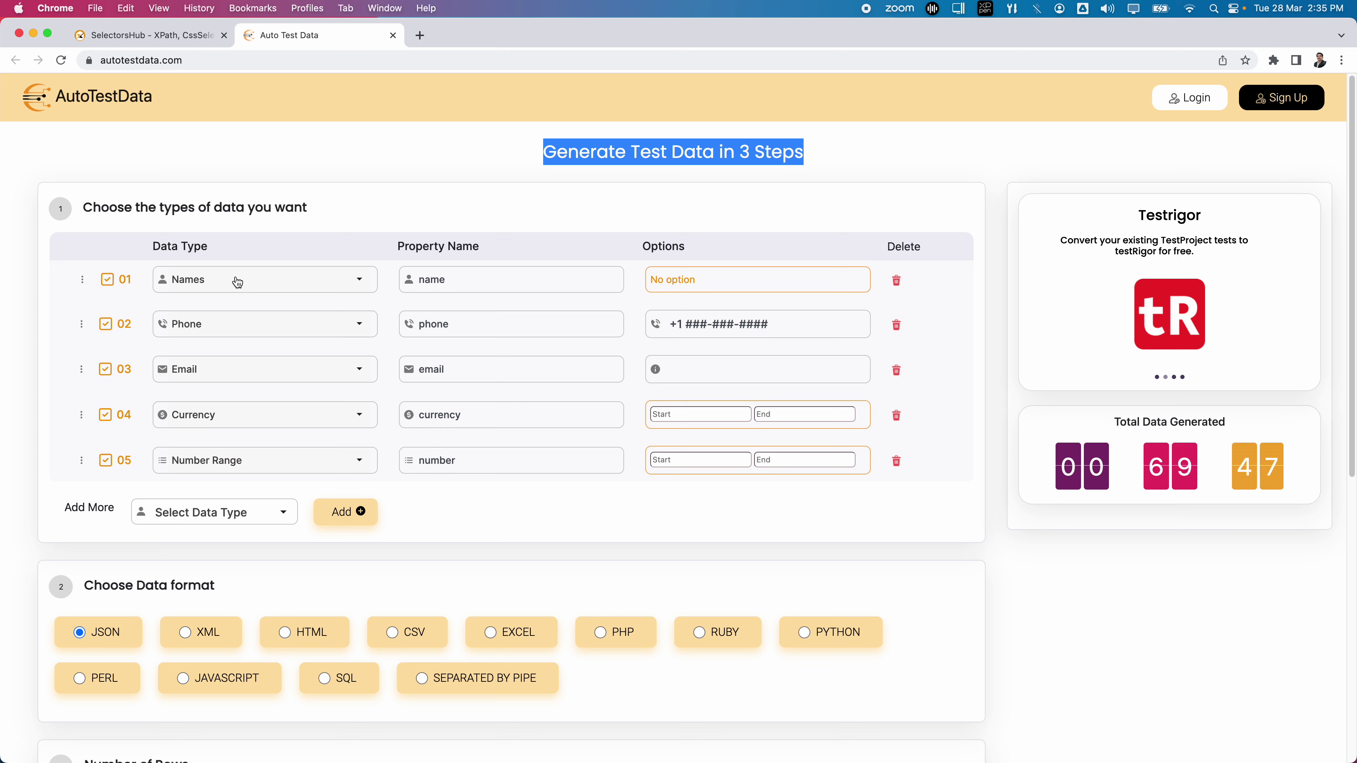
Examine the data types offered for the first two rows and the first row's property name
{"action": "left_click", "coordinate": [204, 286]}
{"action": "left_click", "coordinate": [71, 289]}
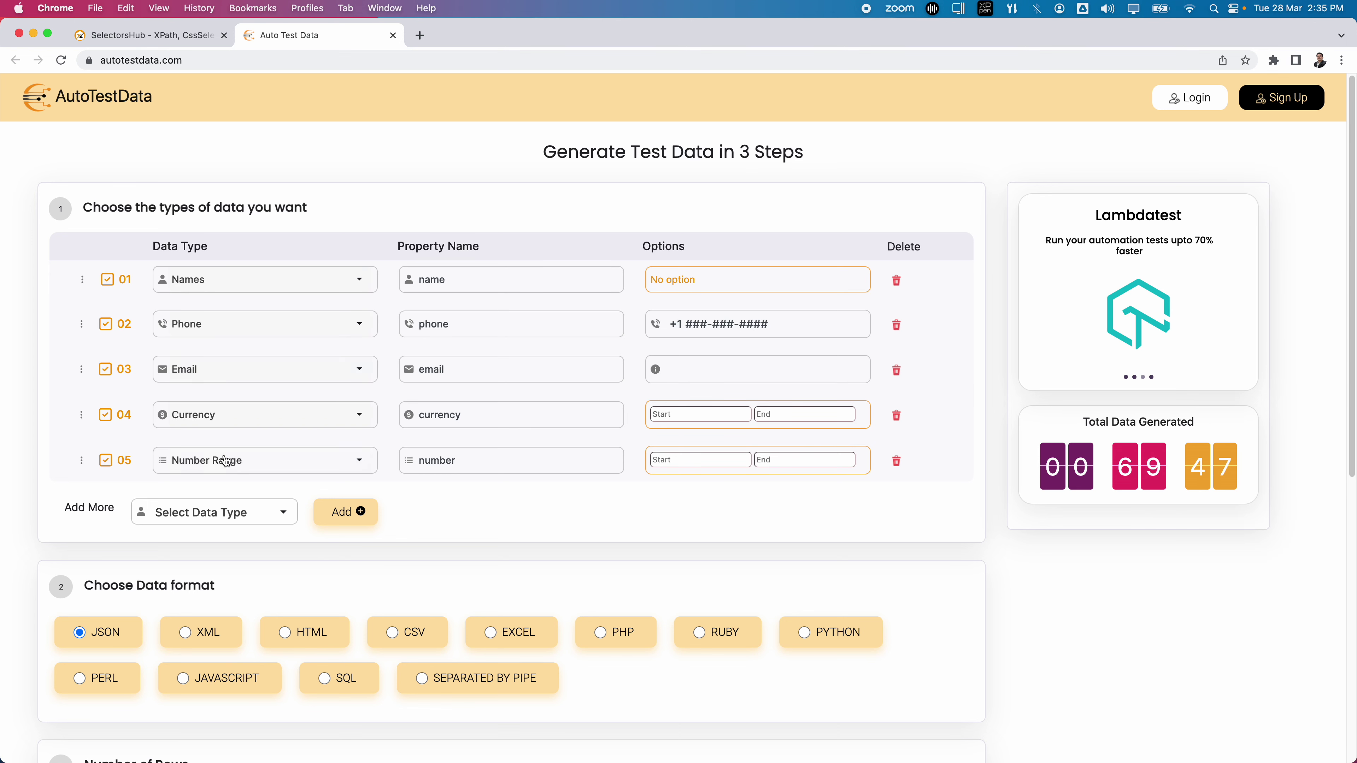
{"action": "left_click", "coordinate": [257, 289]}
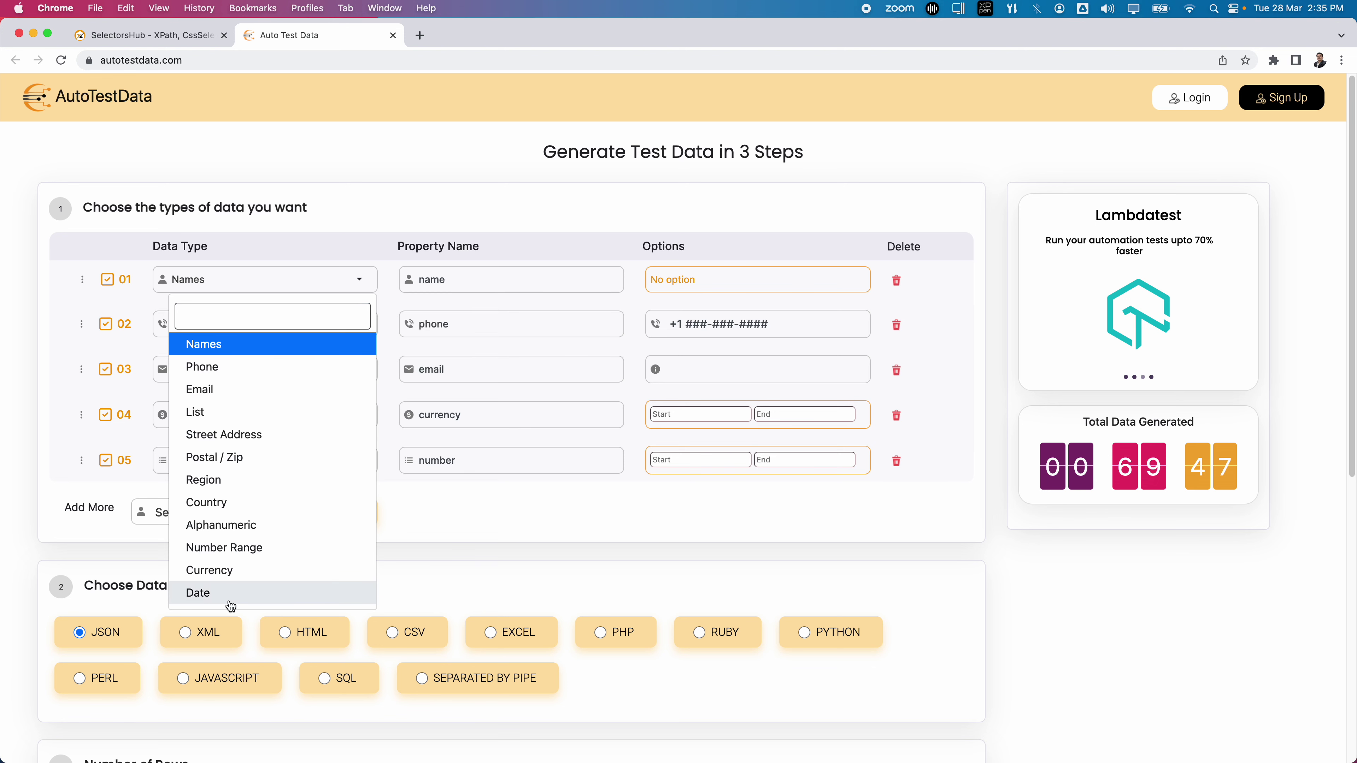
{"action": "left_click", "coordinate": [92, 373]}
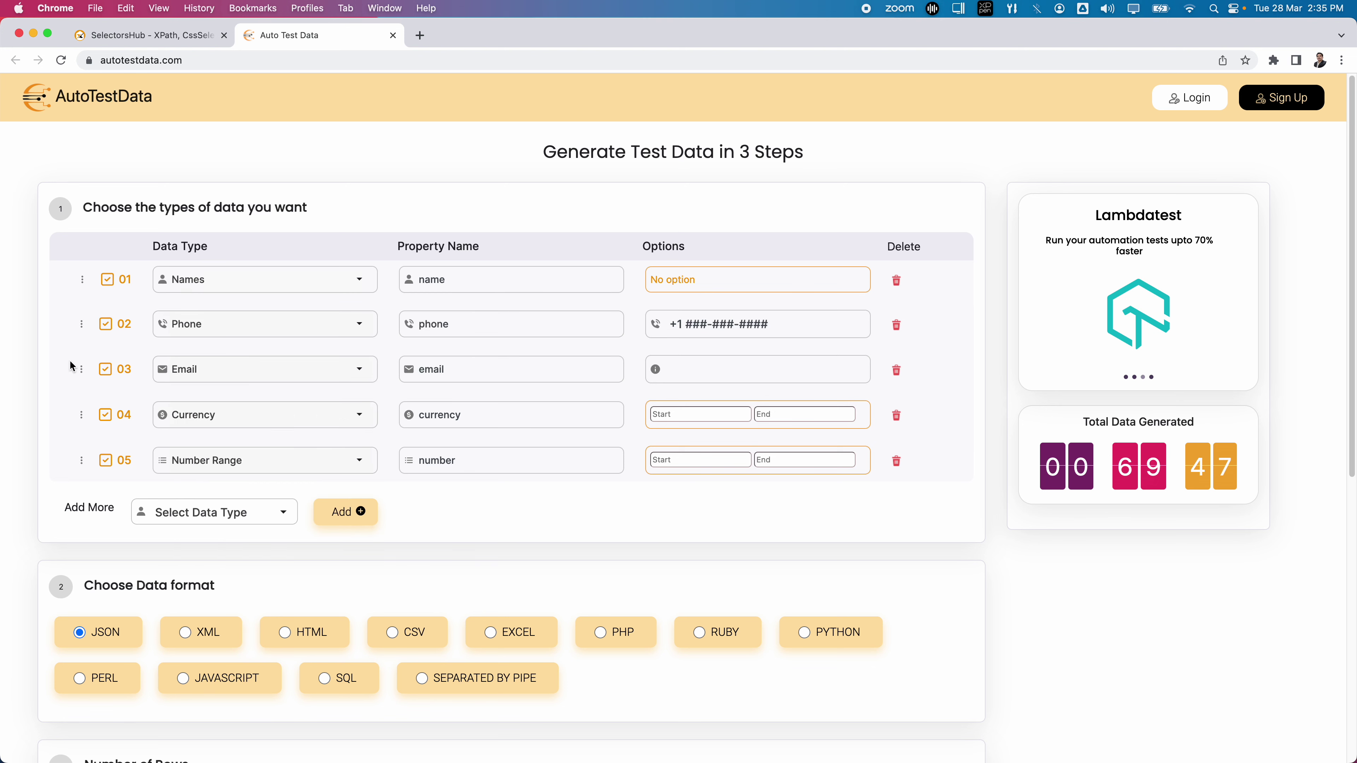
{"action": "left_click", "coordinate": [450, 277]}
{"action": "double_click", "coordinate": [450, 277]}
{"action": "left_click", "coordinate": [195, 328]}
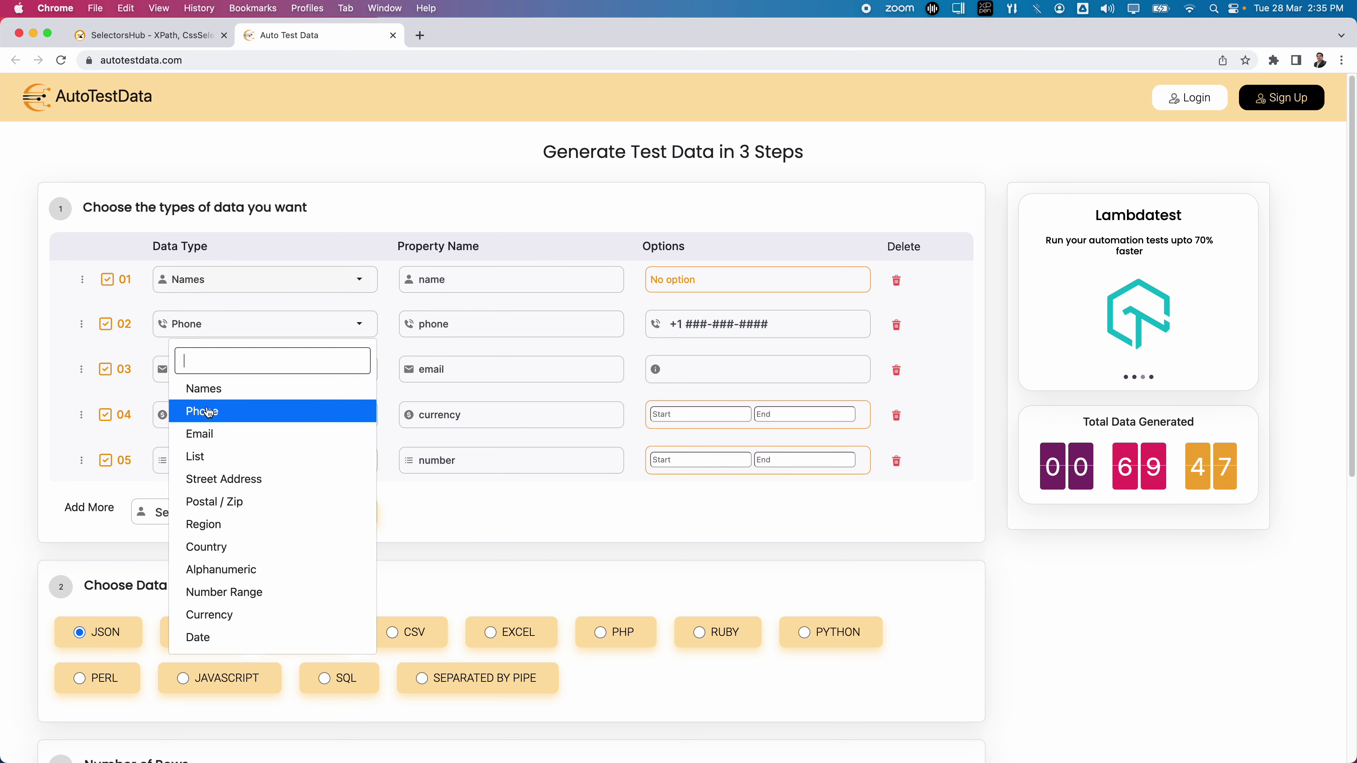
{"action": "left_click", "coordinate": [49, 379]}
Rename the Names row's property to FirstName
{"action": "left_click_drag", "start_coordinate": [447, 279], "coordinate": [424, 278]}
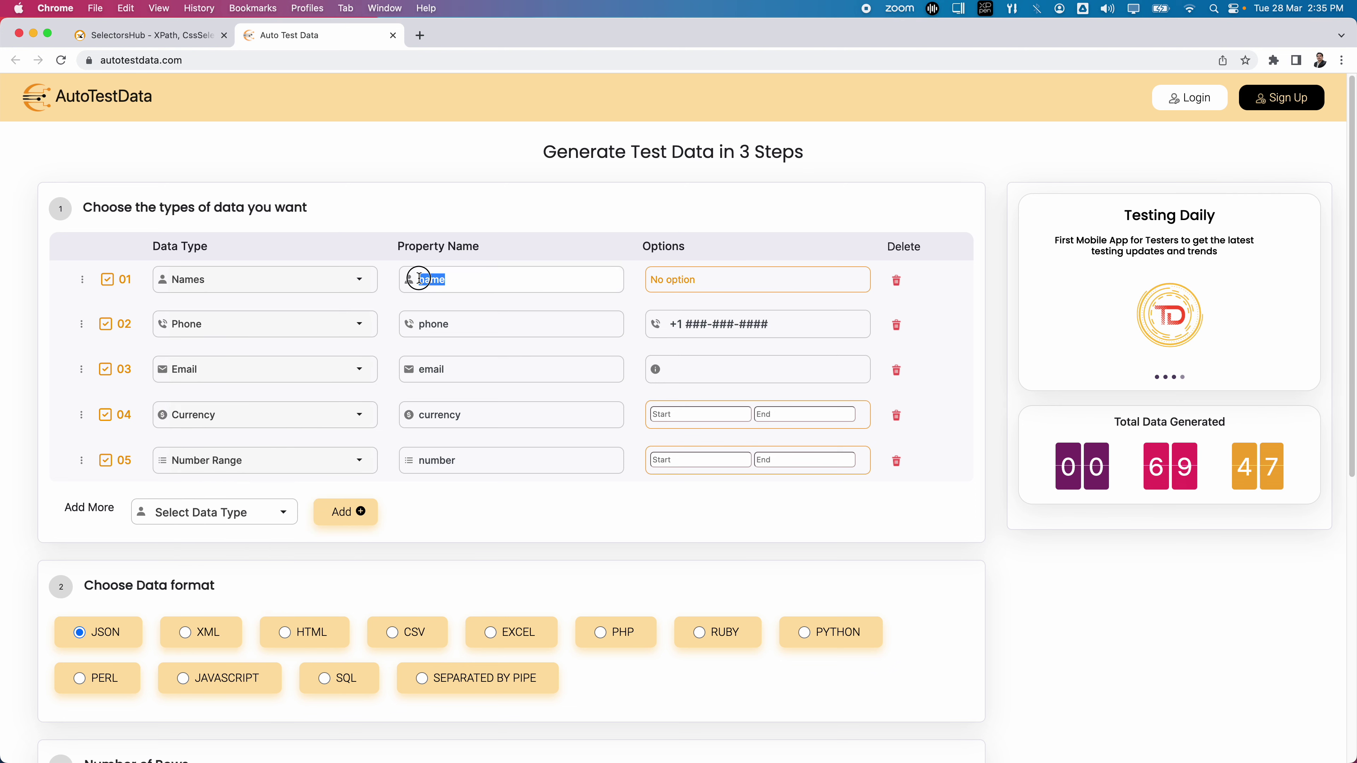
{"action": "left_click", "coordinate": [460, 281]}
{"action": "double_click", "coordinate": [456, 278]}
{"action": "type", "text": "FIRSTn"}
{"action": "key", "text": "BackSpace"}
{"action": "key", "text": "BackSpace"}
{"action": "key", "text": "BackSpace"}
{"action": "key", "text": "BackSpace"}
{"action": "key", "text": "BackSpace"}
{"action": "type", "text": "irstName"}
{"action": "left_click", "coordinate": [450, 324]}
{"action": "left_click_drag", "start_coordinate": [450, 324], "coordinate": [406, 325]}
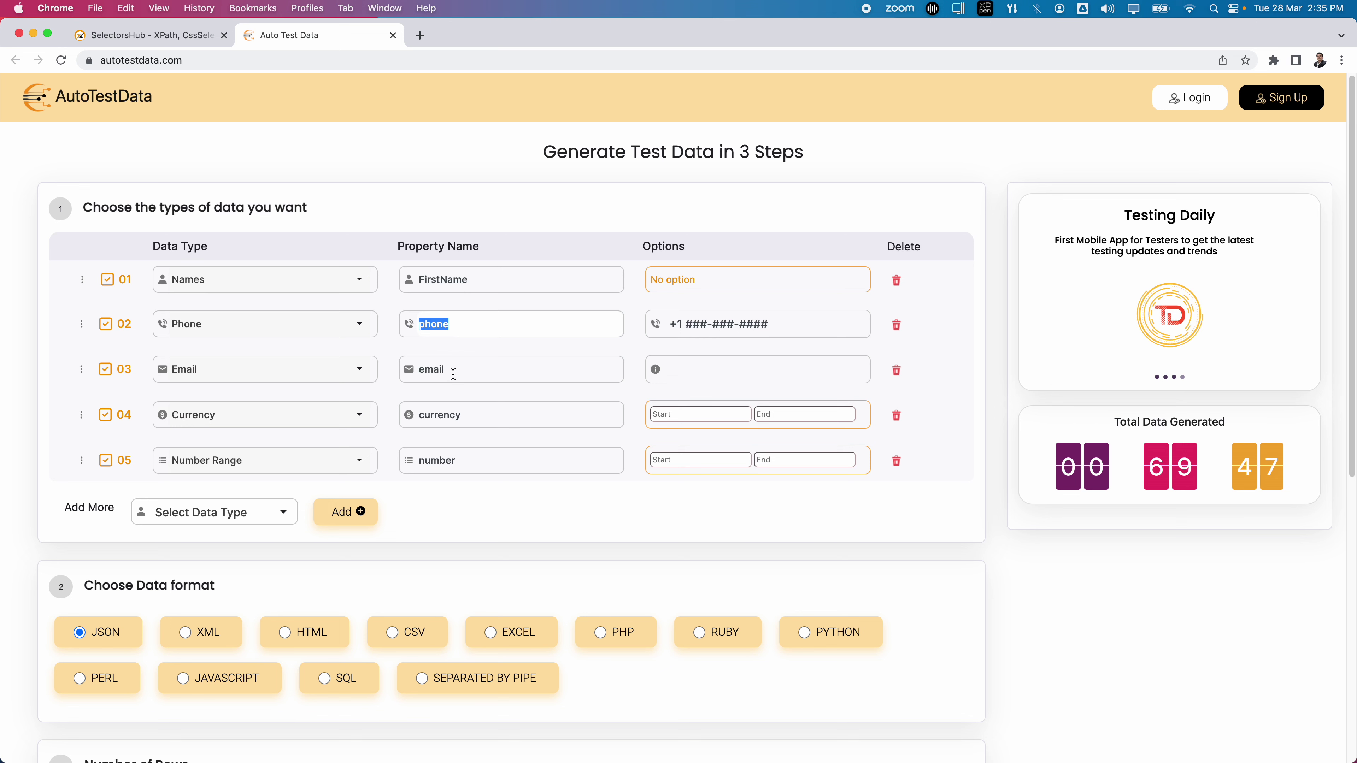
{"action": "left_click_drag", "start_coordinate": [450, 370], "coordinate": [419, 372]}
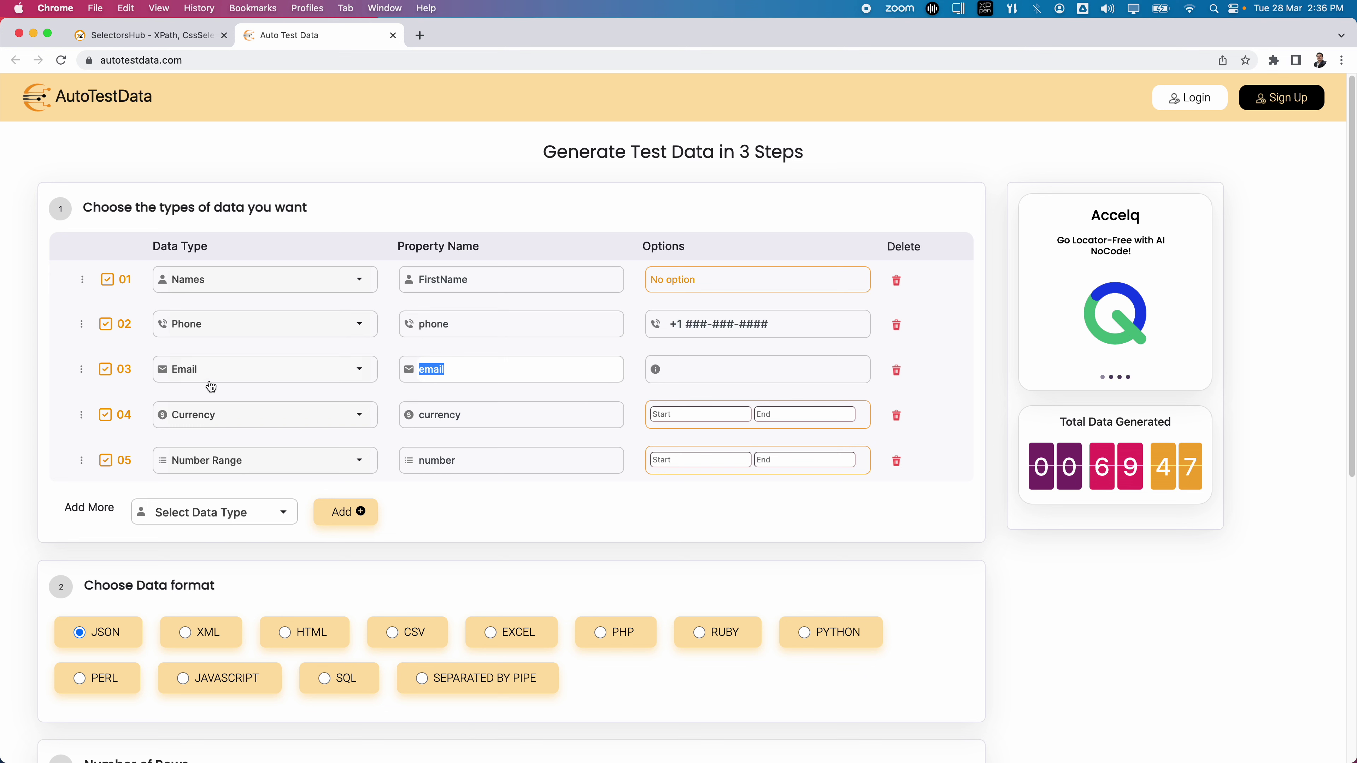
Enter gmail.com as the Email row's domain option and replace it with yahoo.com
{"action": "left_click", "coordinate": [725, 372]}
{"action": "type", "text": "gmail.com"}
{"action": "key", "text": "BackSpace"}
{"action": "key", "text": "BackSpace"}
{"action": "key", "text": "BackSpace"}
{"action": "key", "text": "BackSpace"}
{"action": "key", "text": "BackSpace"}
{"action": "key", "text": "BackSpace"}
{"action": "key", "text": "BackSpace"}
{"action": "key", "text": "BackSpace"}
{"action": "key", "text": "BackSpace"}
{"action": "type", "text": "yahoo.com"}
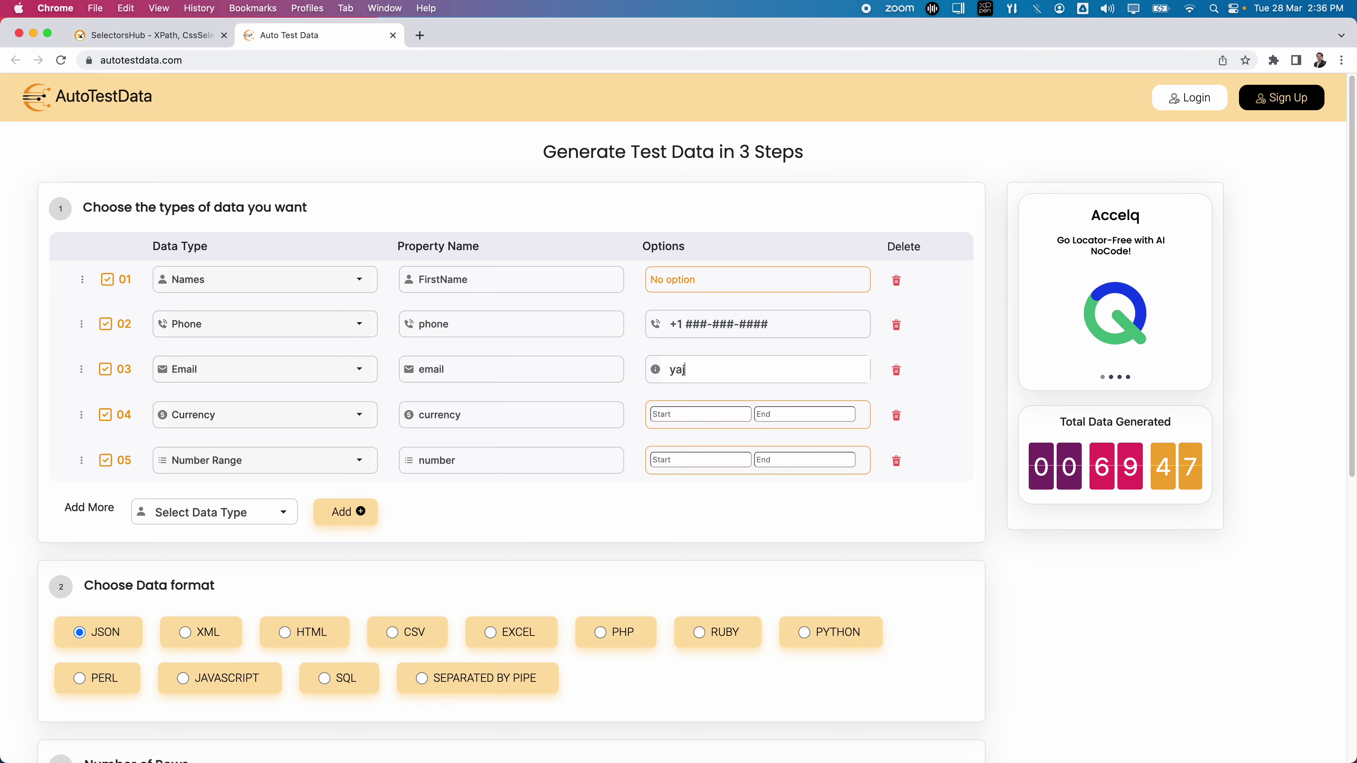
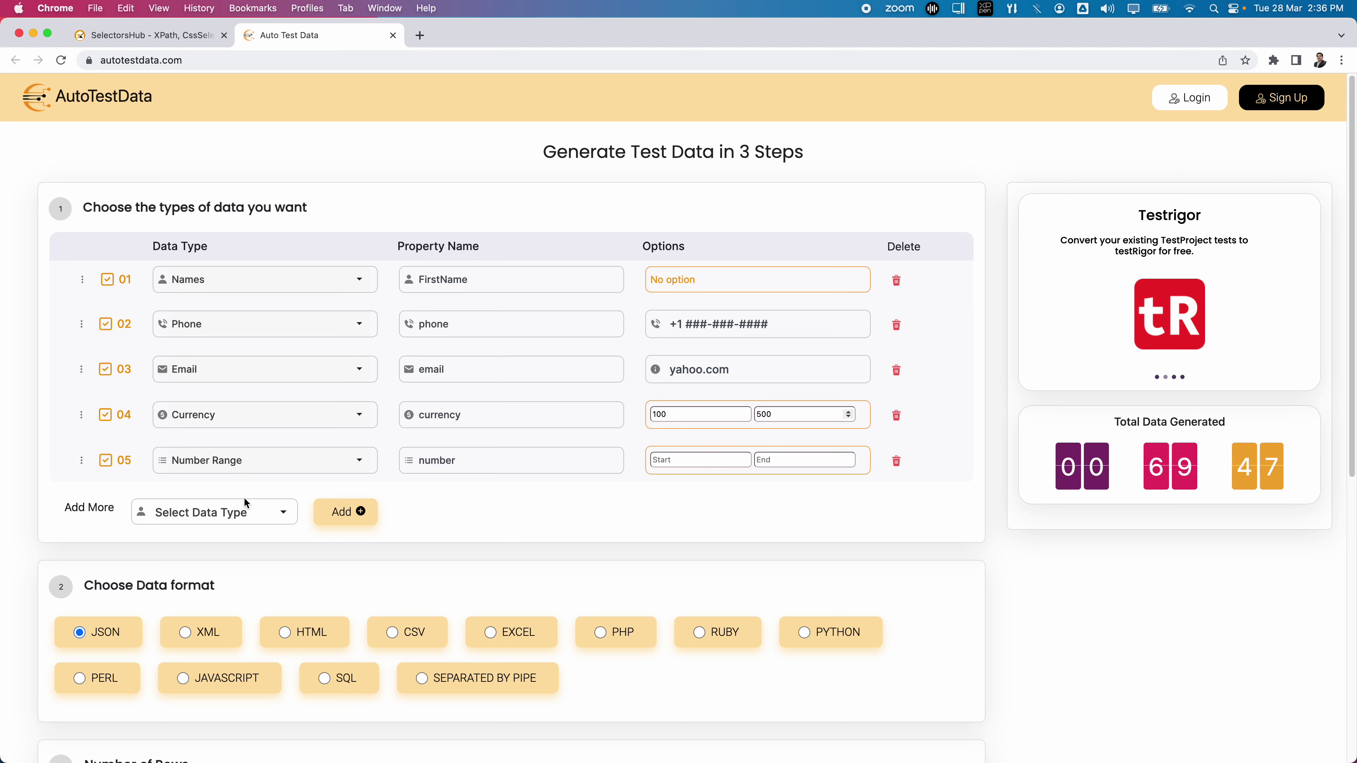
Set the Number Range row to start at 10 and end at 100
{"action": "left_click", "coordinate": [669, 459]}
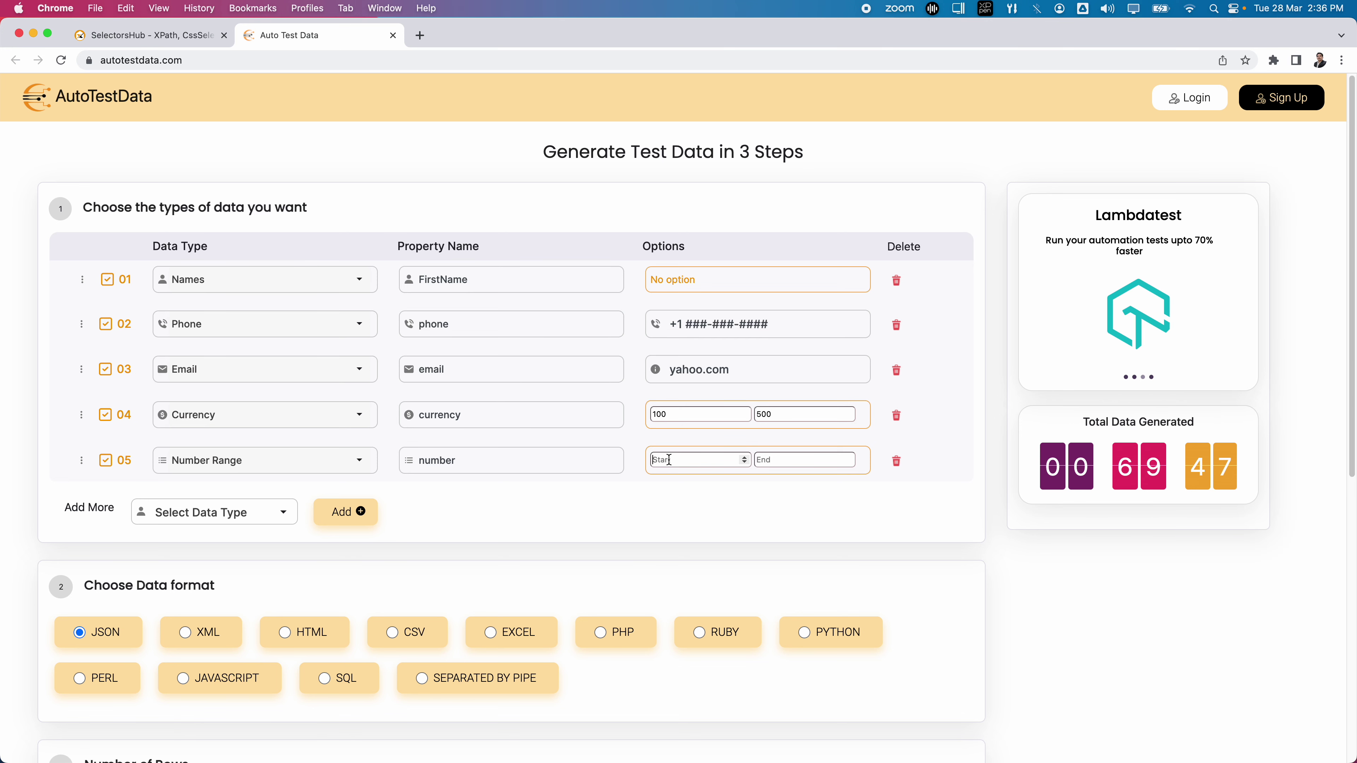
{"action": "type", "text": "10"}
Add a Postal / Zip data type row and set its country option to India
{"action": "left_click", "coordinate": [278, 519]}
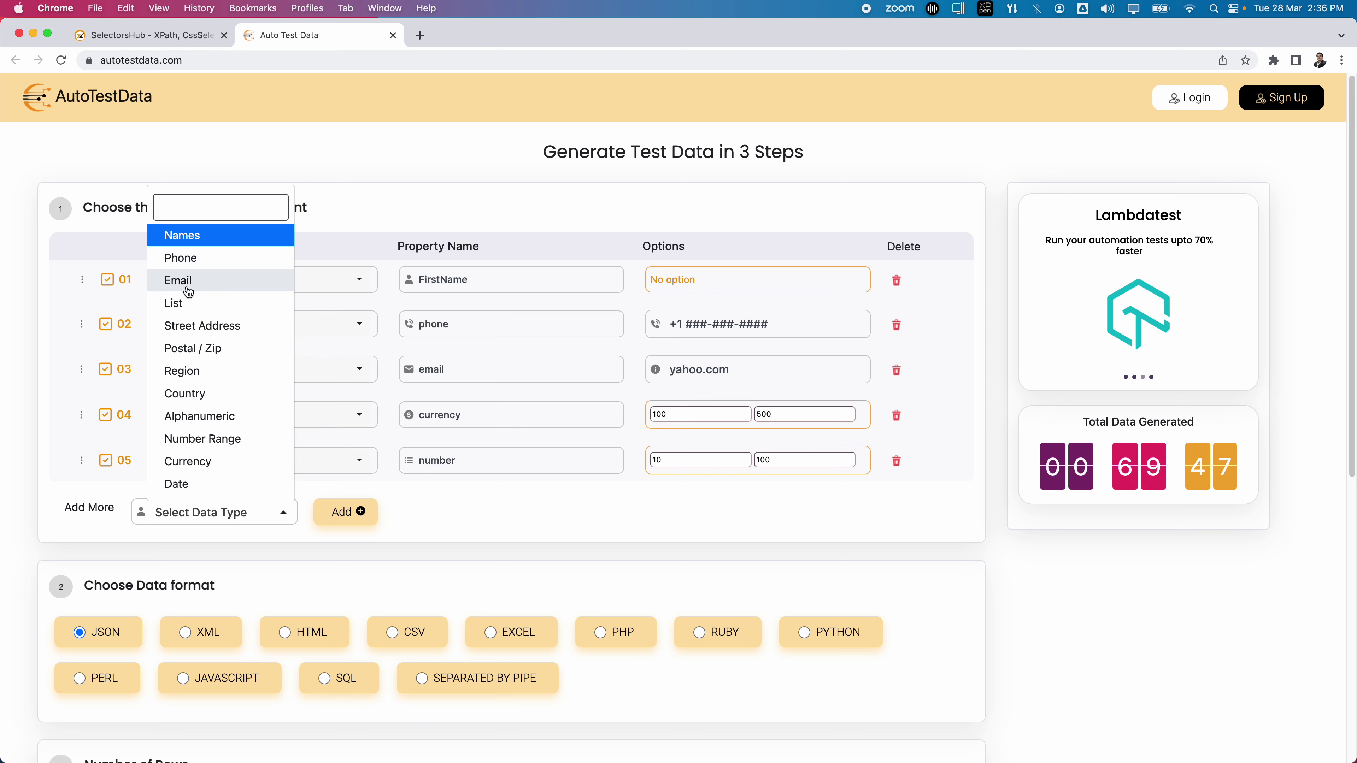
{"action": "left_click", "coordinate": [208, 348]}
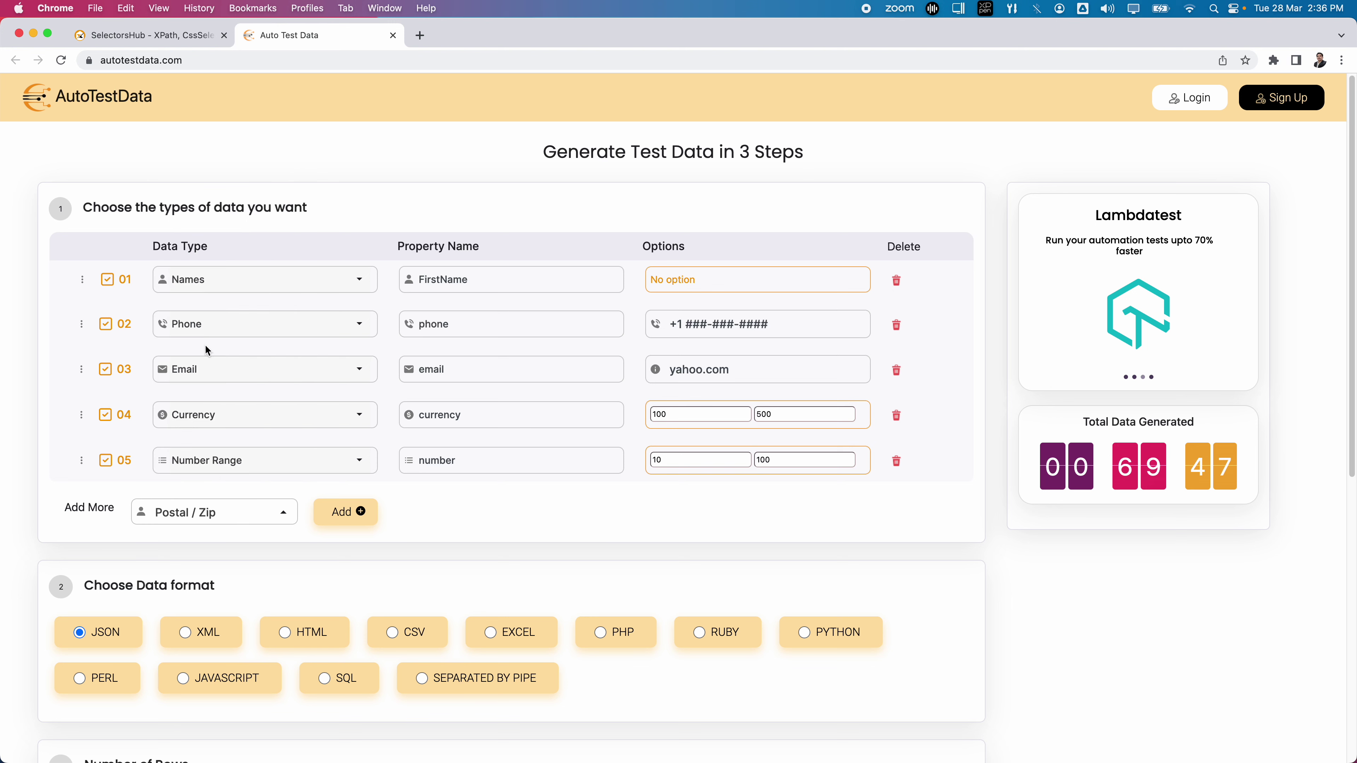
{"action": "left_click", "coordinate": [337, 515]}
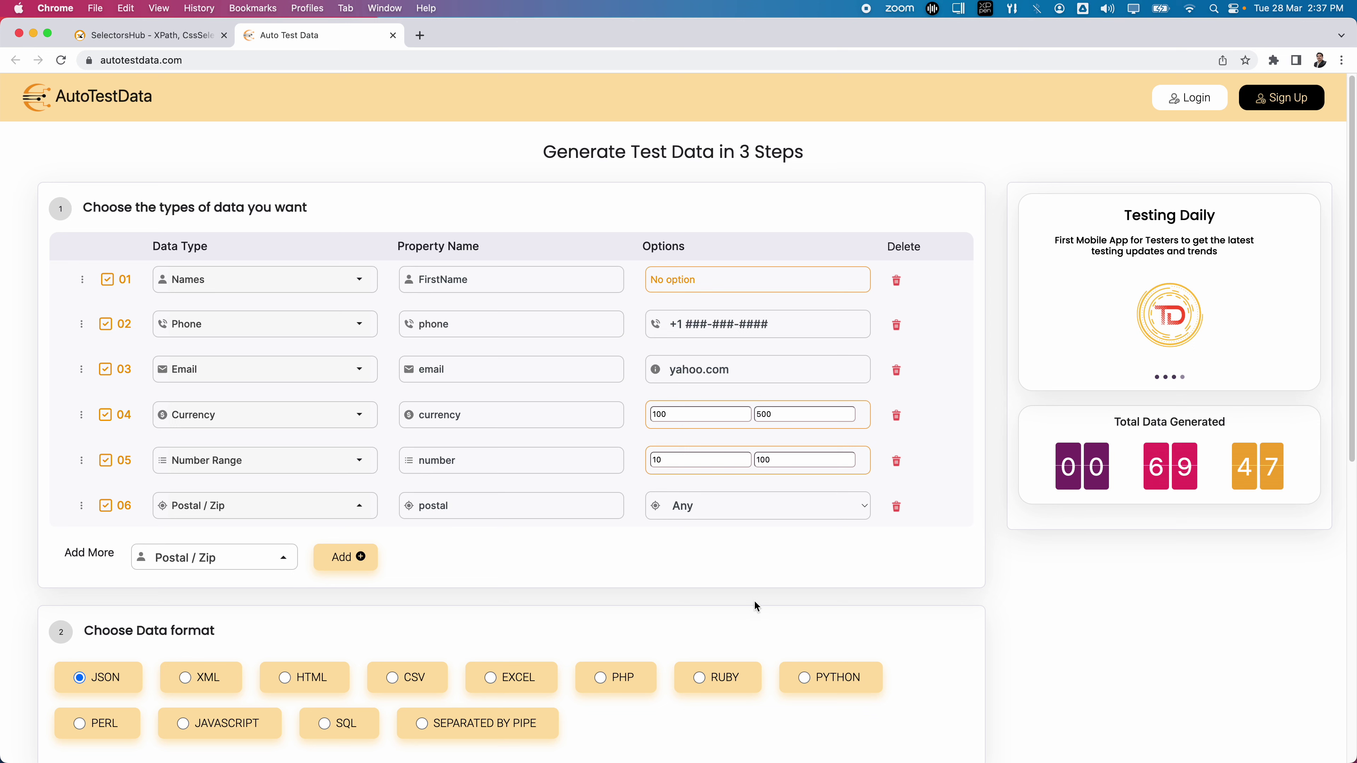
{"action": "left_click", "coordinate": [701, 500]}
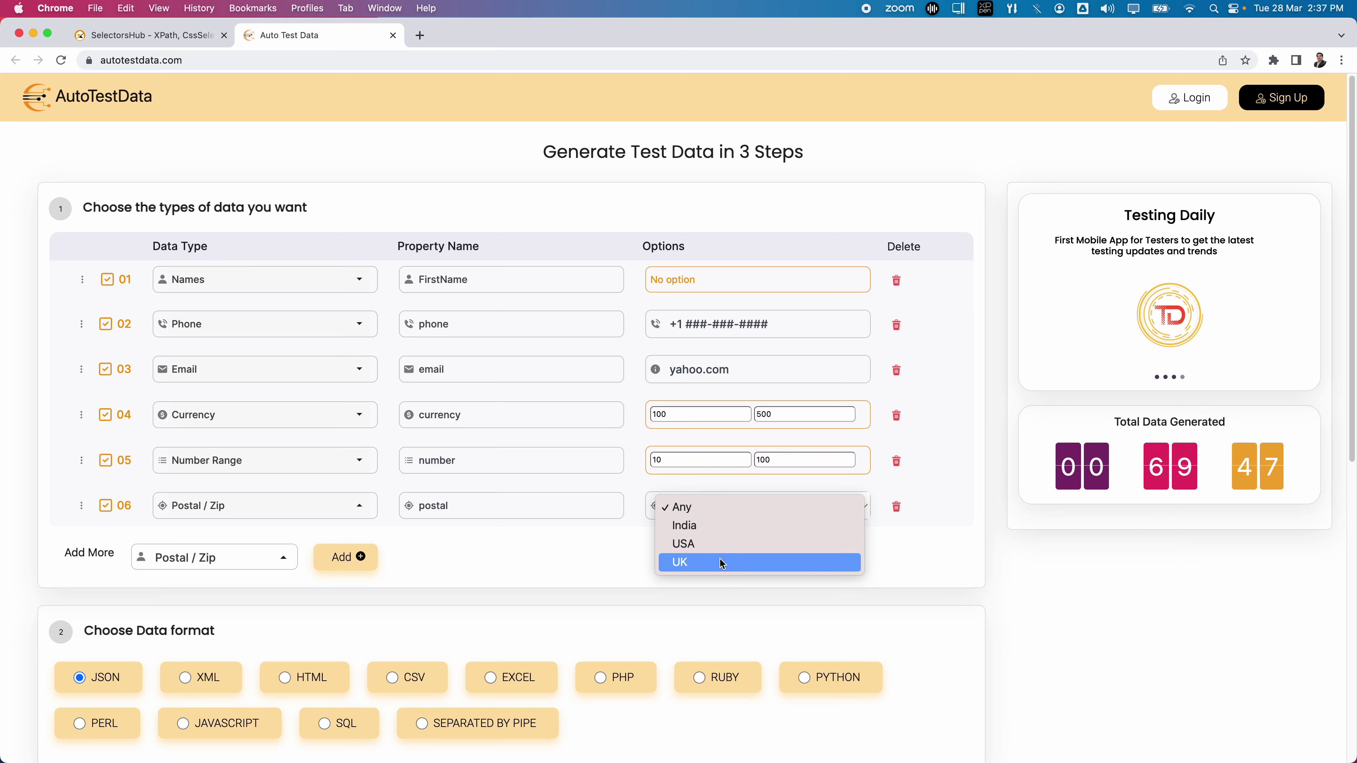
{"action": "left_click", "coordinate": [707, 529]}
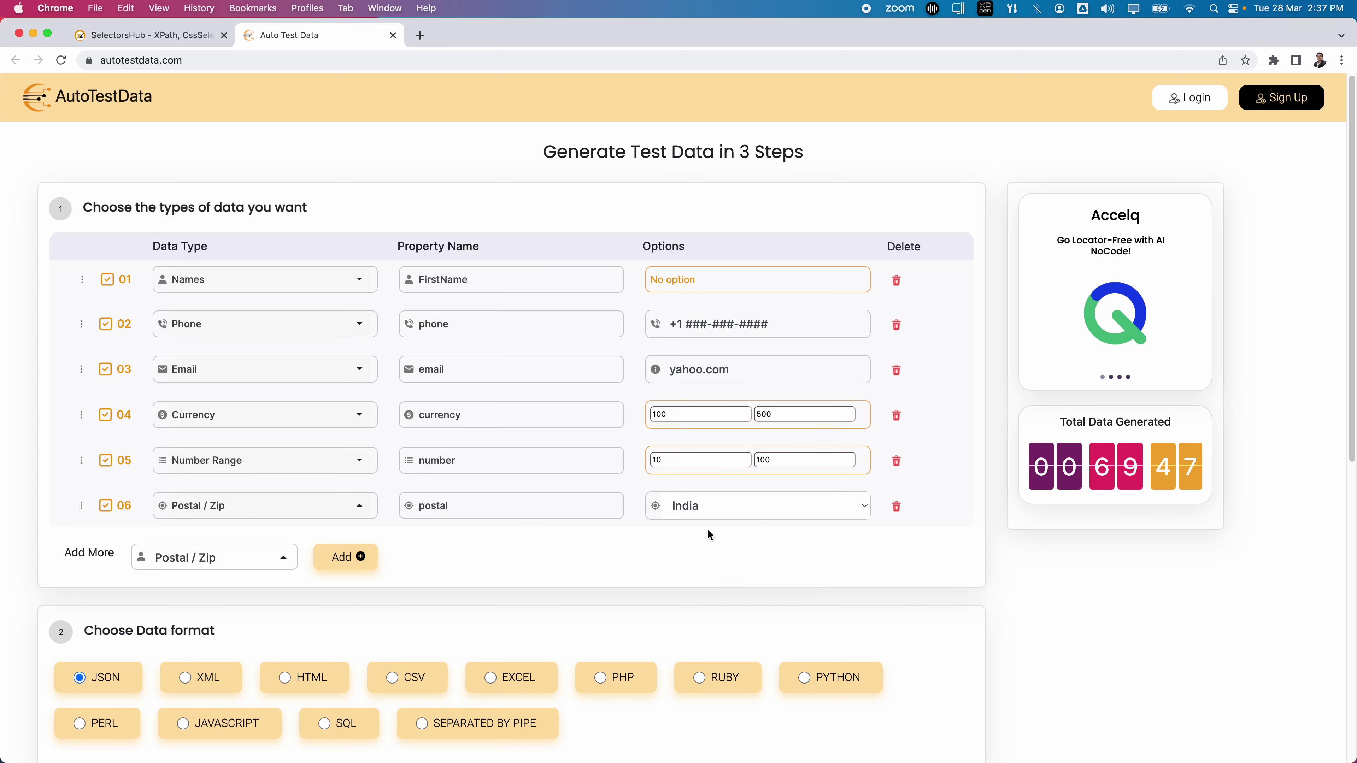
{"action": "left_click", "coordinate": [197, 547]}
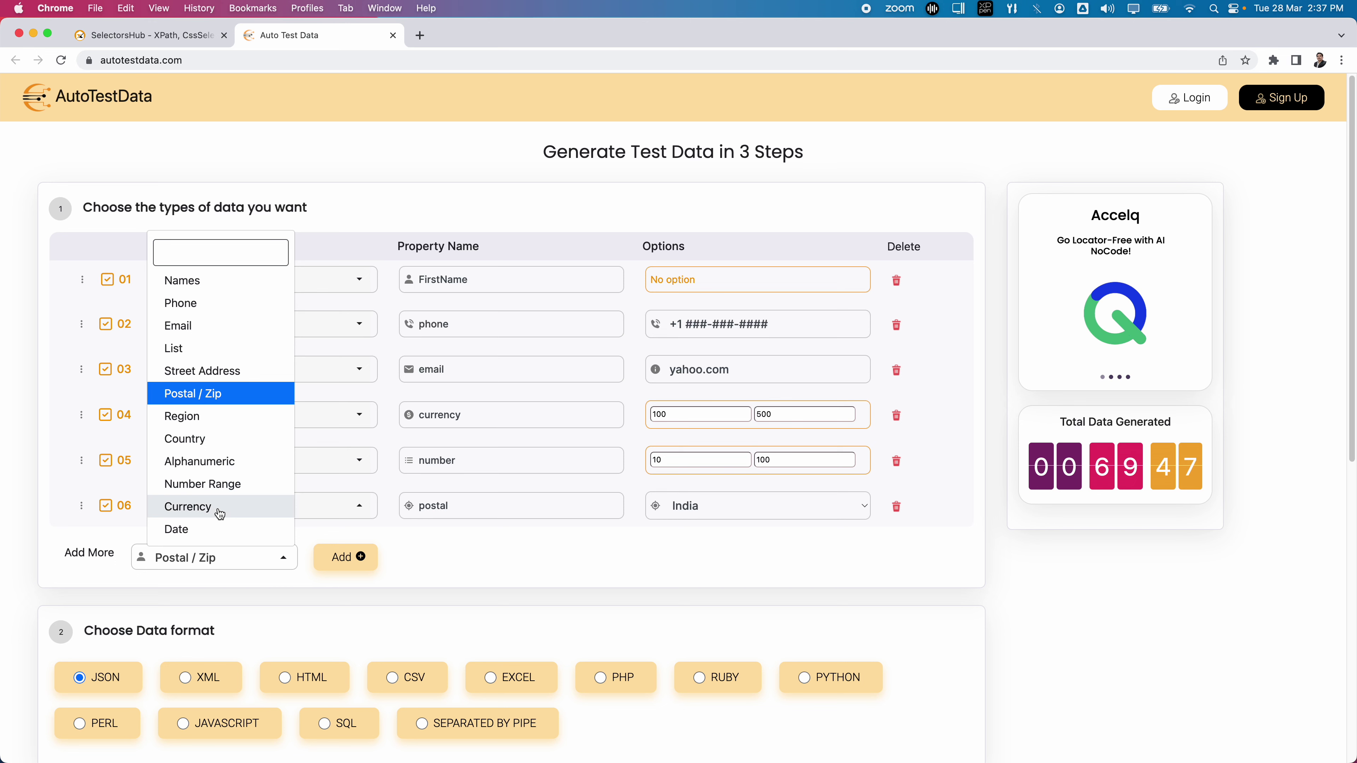
{"action": "left_click", "coordinate": [445, 566]}
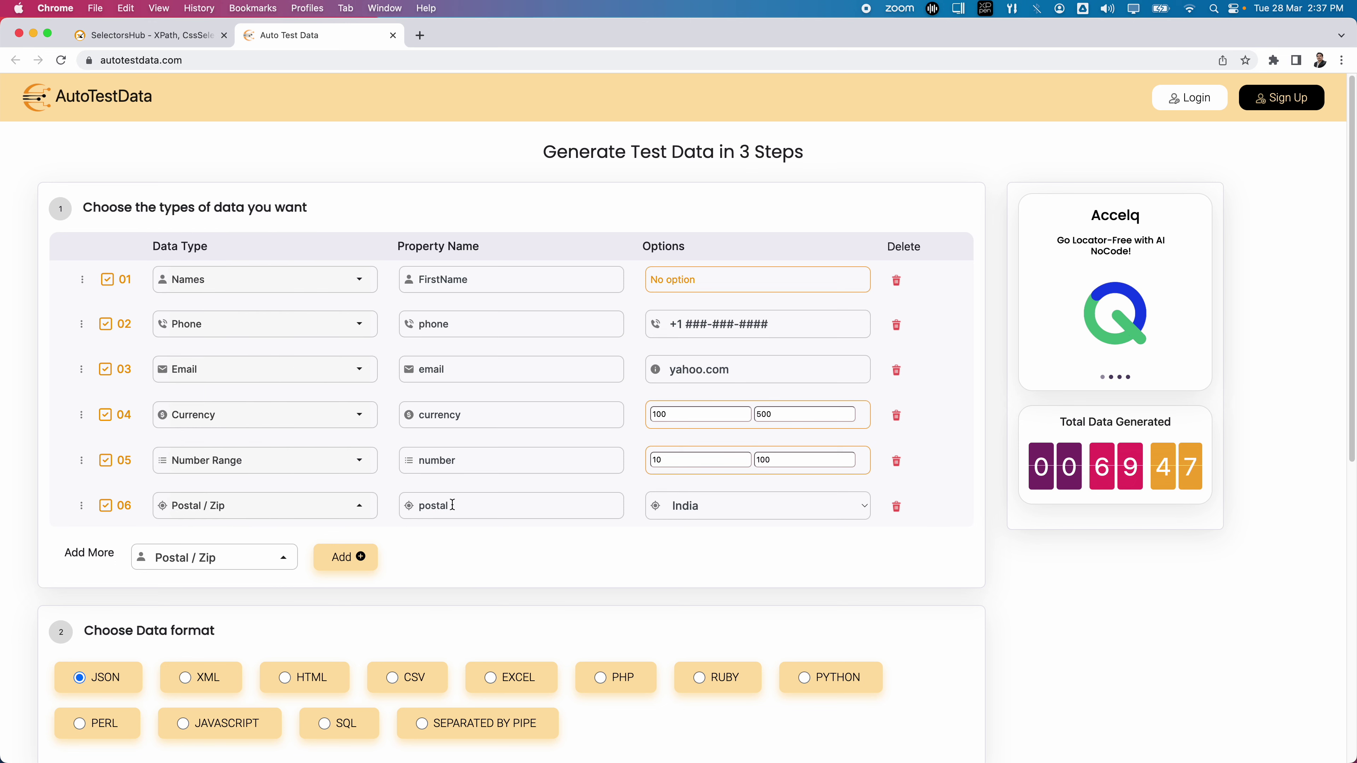
{"action": "left_click_drag", "start_coordinate": [453, 505], "coordinate": [421, 505]}
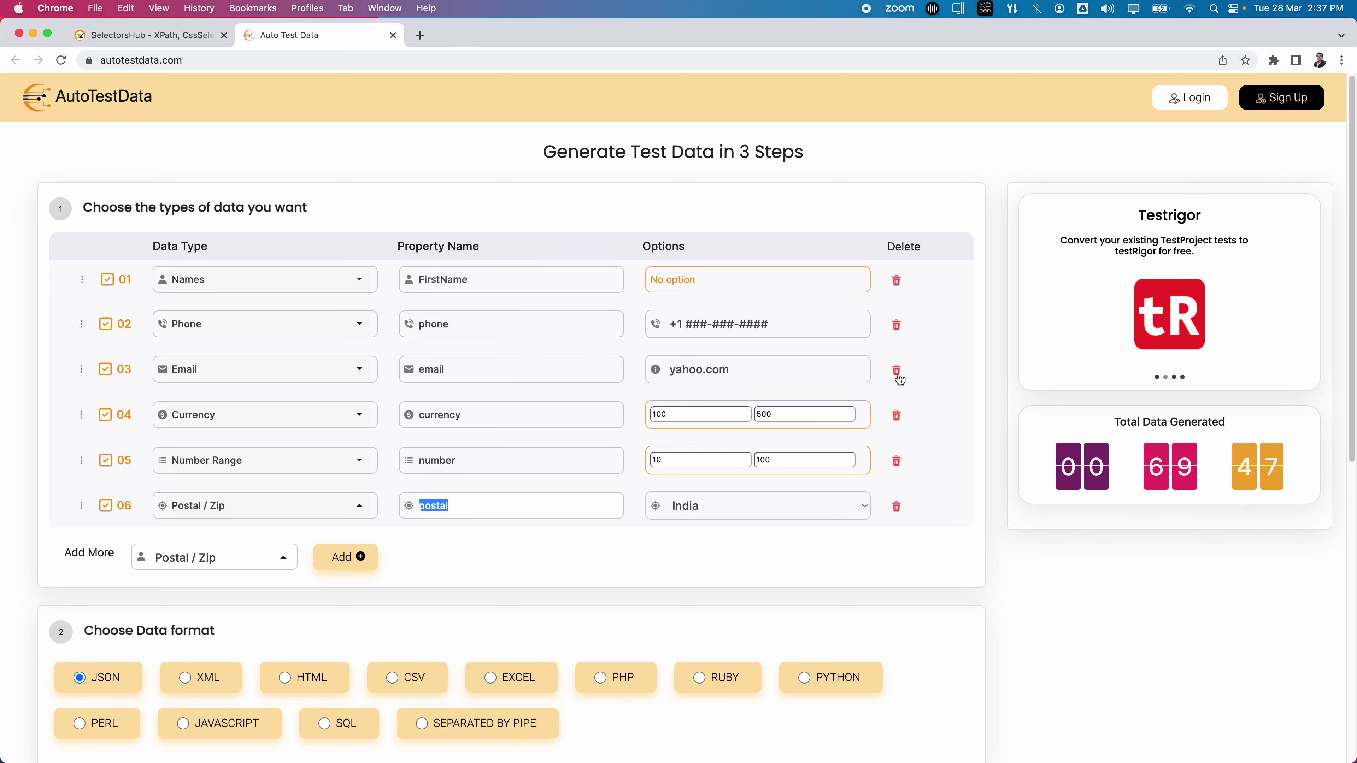
Delete the Number Range row from the list of data types
{"action": "left_click", "coordinate": [898, 458]}
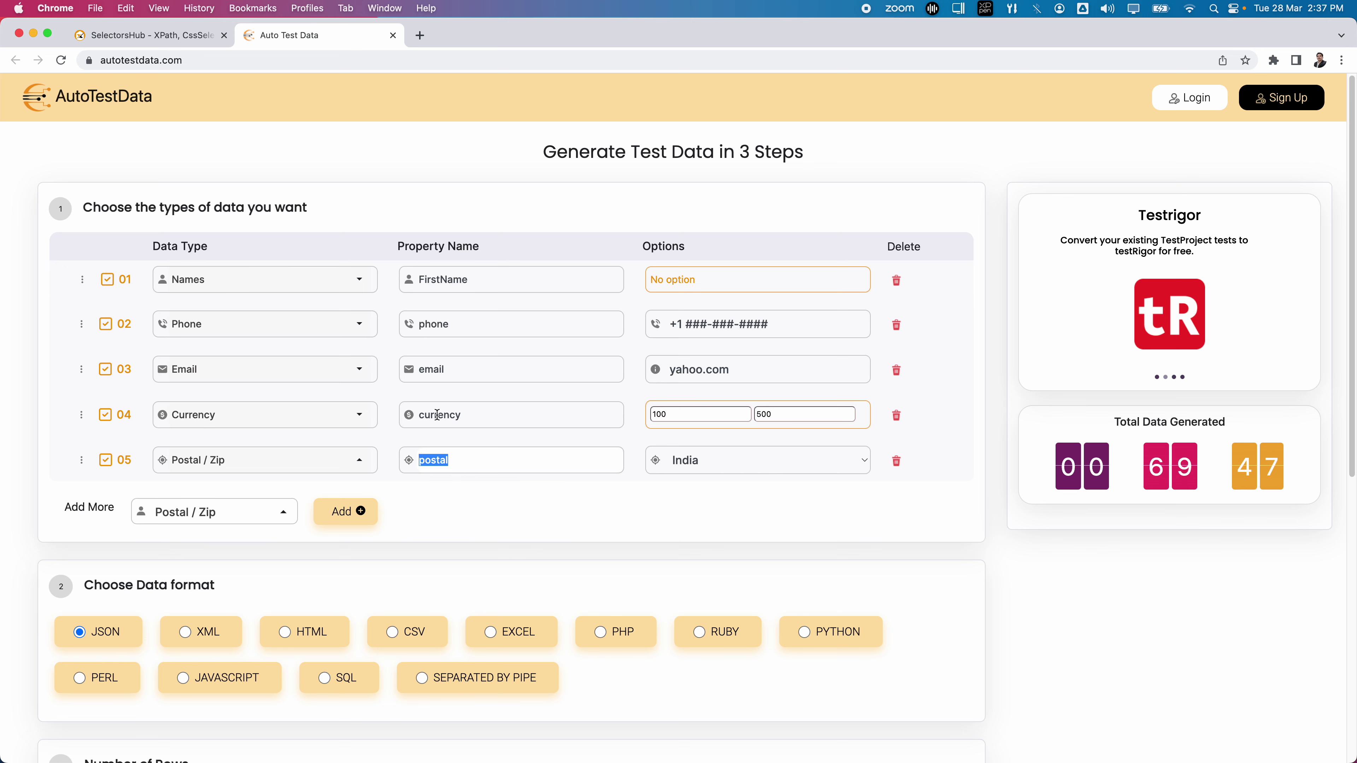
Generate 10 rows of test data in JSON format from the configured data types
{"action": "scroll", "coordinate": [463, 496], "scroll_direction": "down", "scroll_amount": 1}
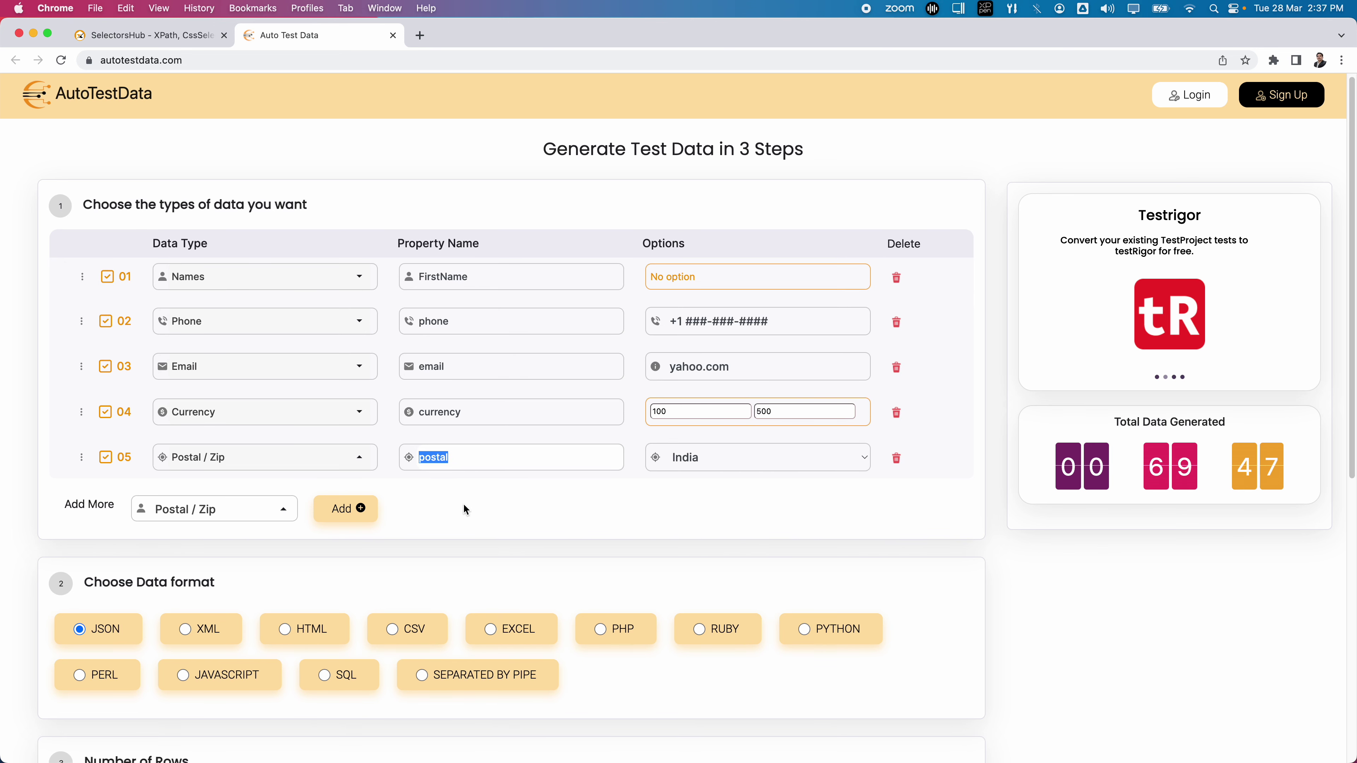
{"action": "left_click", "coordinate": [463, 503]}
{"action": "scroll", "coordinate": [274, 566], "scroll_direction": "down", "scroll_amount": 1}
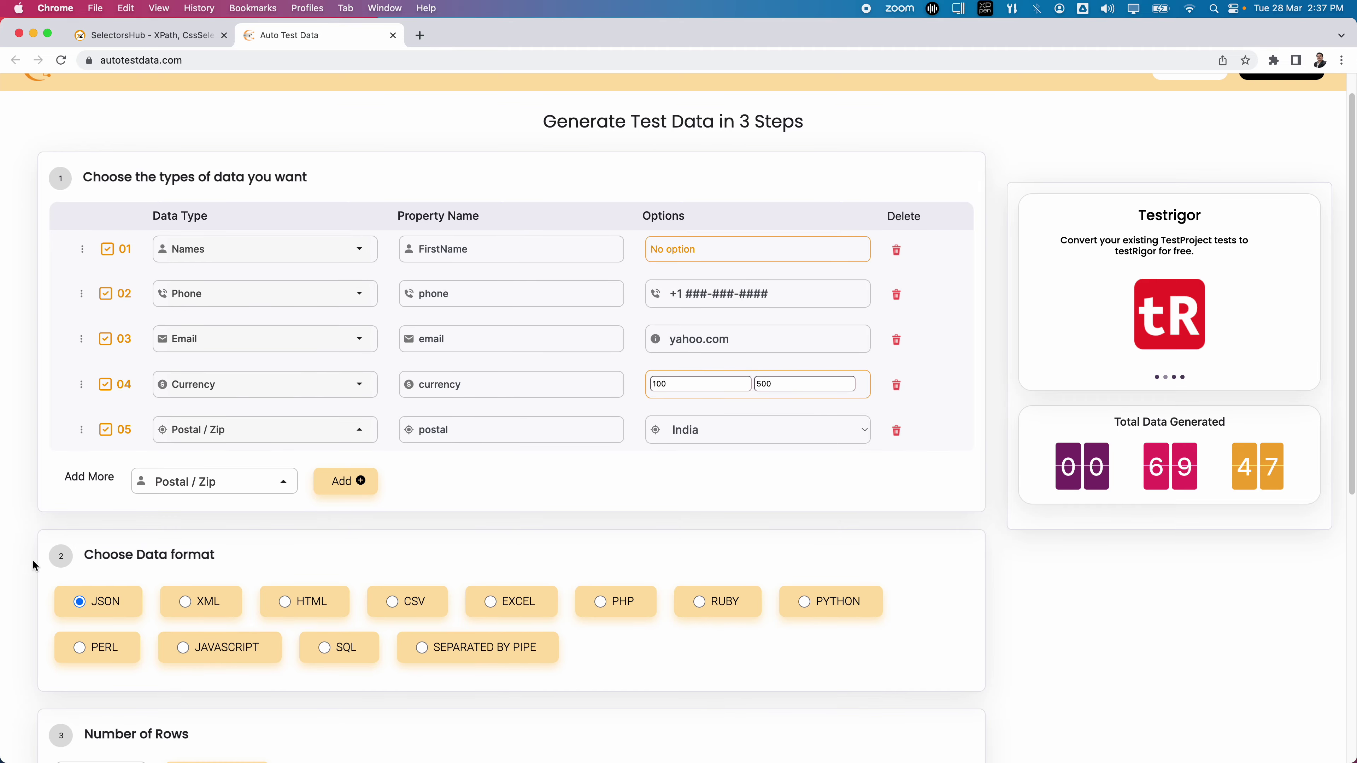
{"action": "left_click_drag", "start_coordinate": [108, 555], "coordinate": [220, 555]}
{"action": "scroll", "coordinate": [464, 539], "scroll_direction": "down", "scroll_amount": 1}
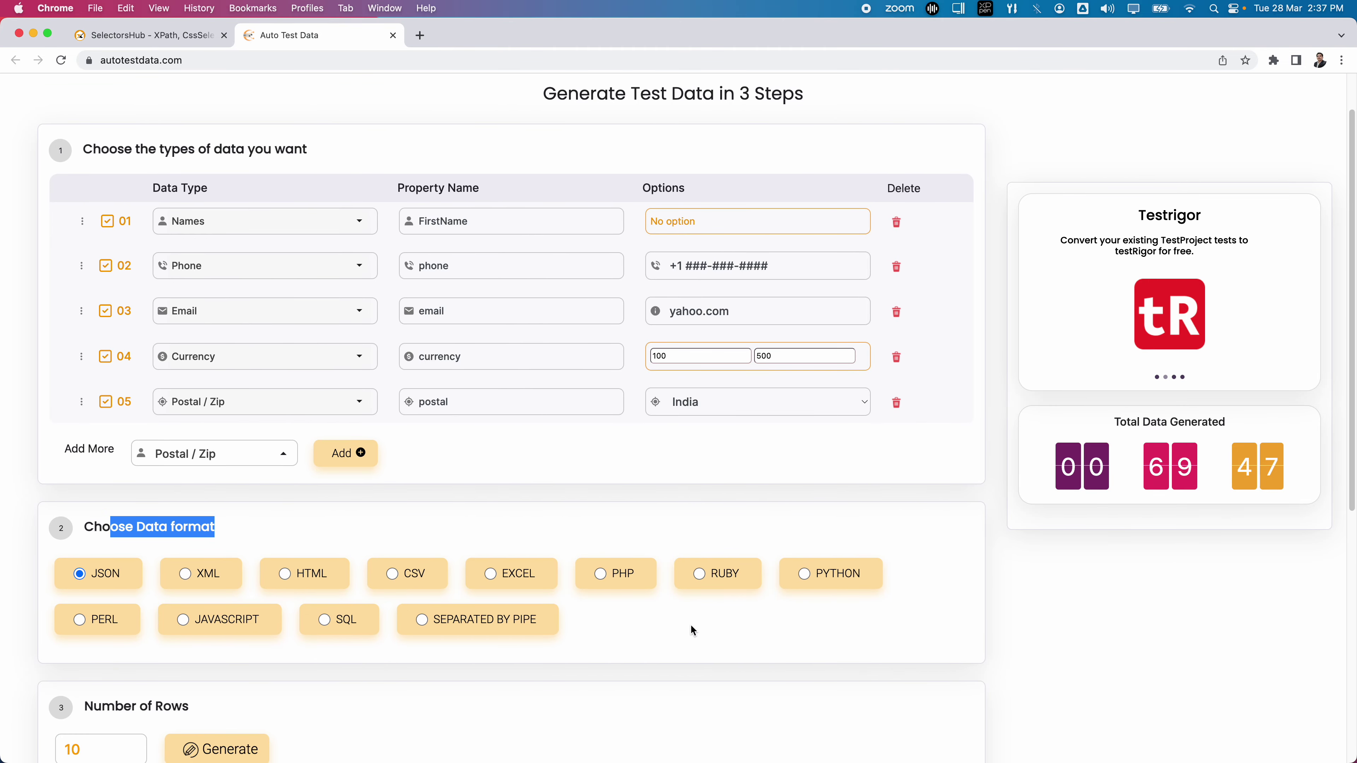
{"action": "scroll", "coordinate": [690, 623], "scroll_direction": "down", "scroll_amount": 3}
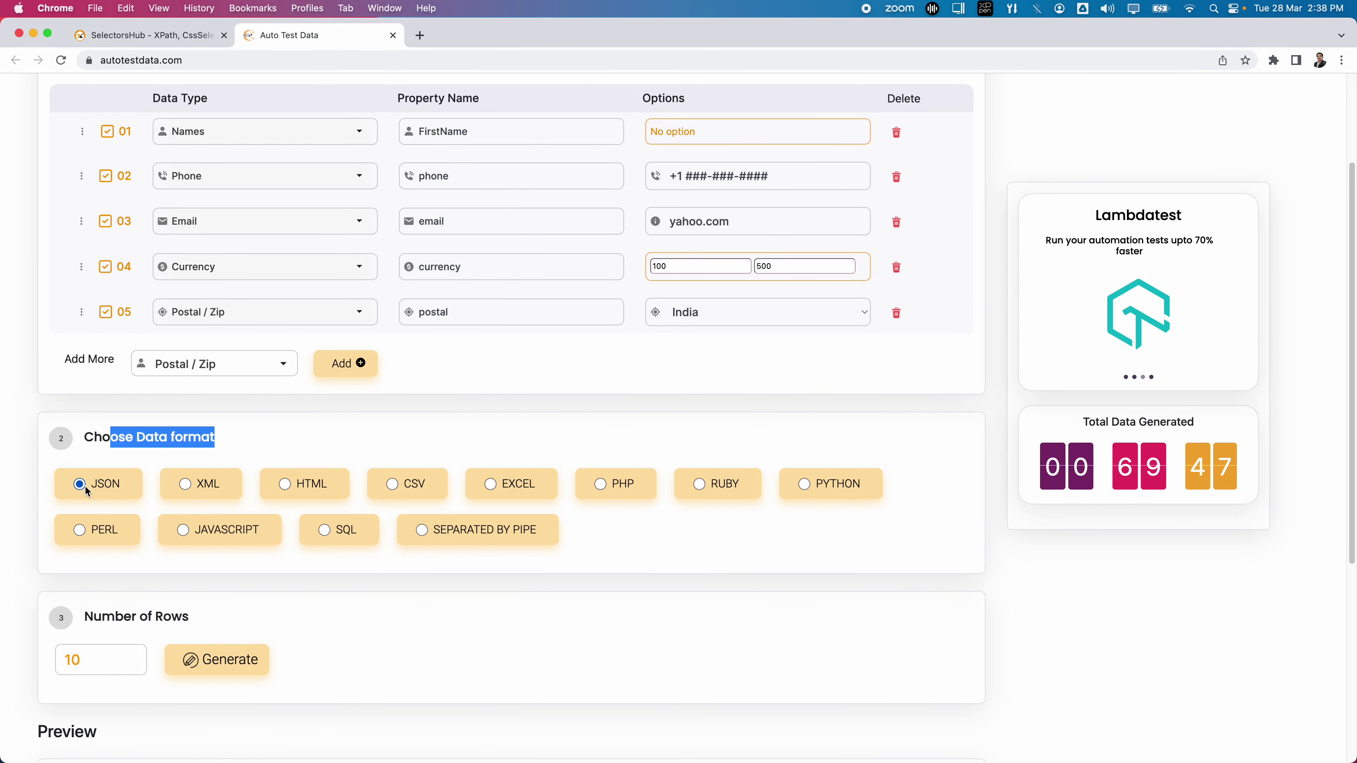
{"action": "scroll", "coordinate": [75, 489], "scroll_direction": "down", "scroll_amount": 5}
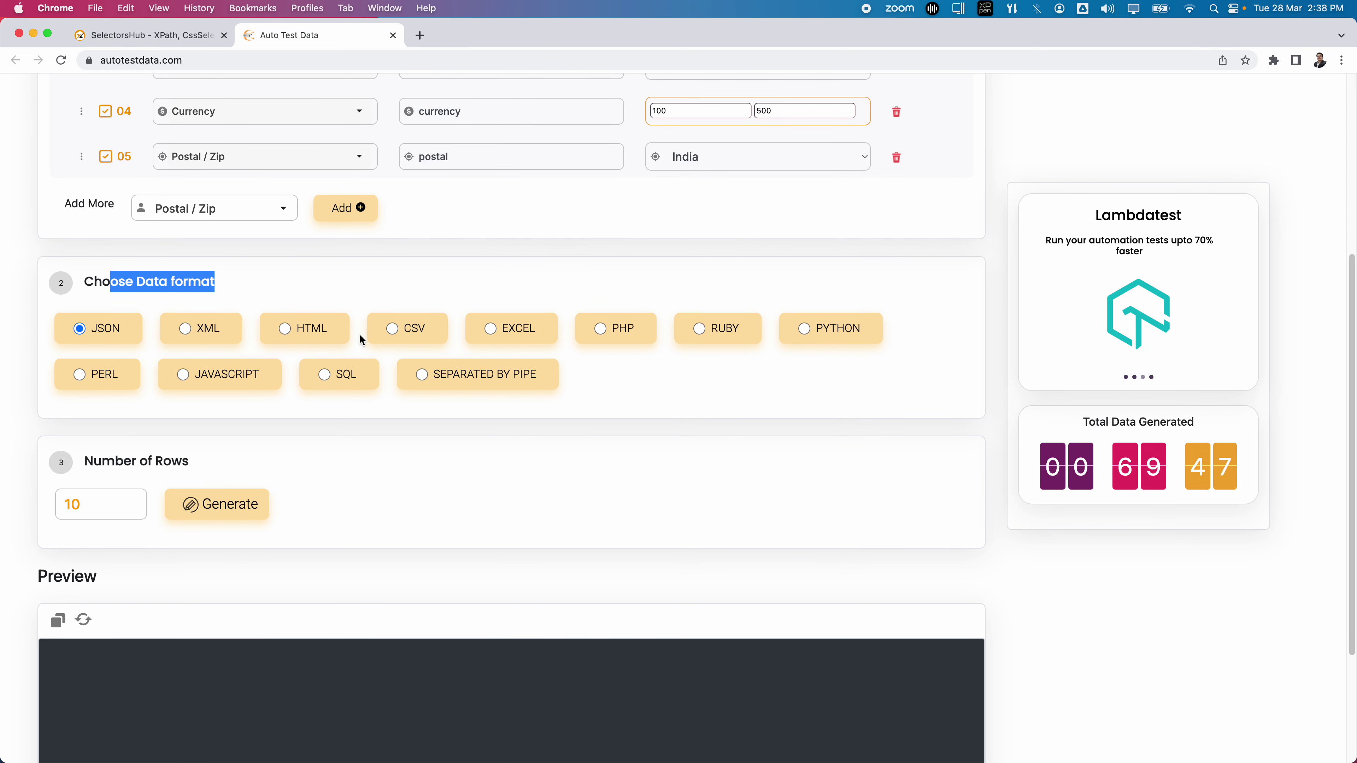
{"action": "left_click_drag", "start_coordinate": [112, 502], "coordinate": [58, 499]}
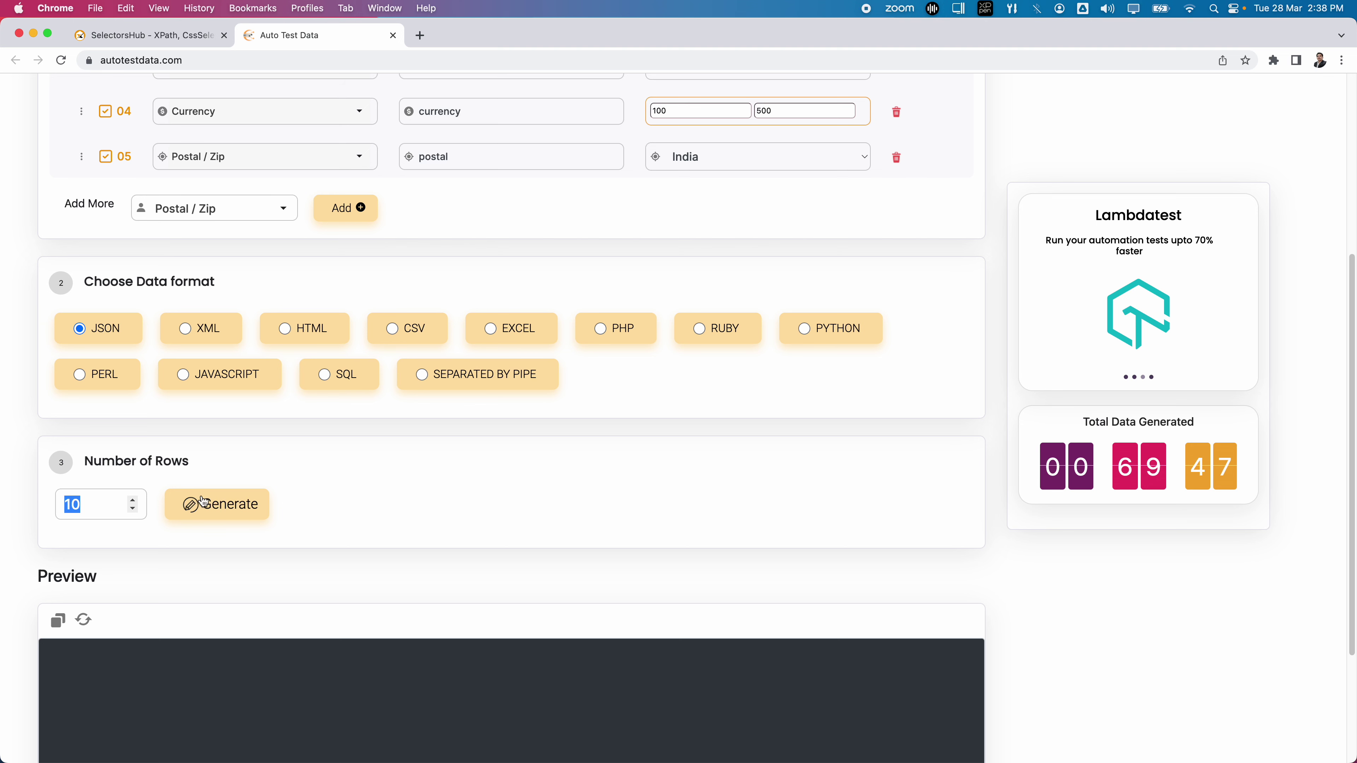
{"action": "left_click", "coordinate": [227, 503]}
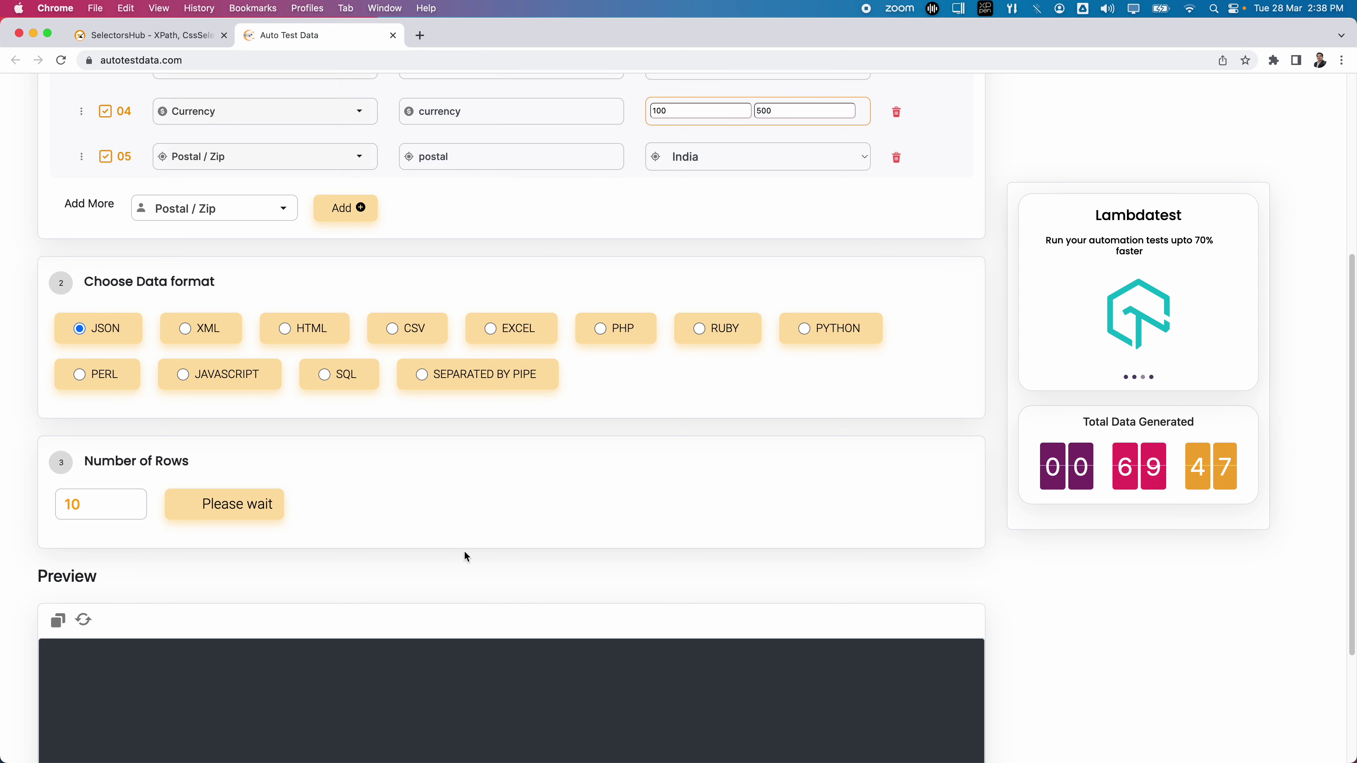
Examine the name, phone, email and currency values in the JSON preview against the configured yahoo.com domain and 100 to 500 currency range
{"action": "scroll", "coordinate": [456, 526], "scroll_direction": "down", "scroll_amount": 1}
{"action": "scroll", "coordinate": [457, 529], "scroll_direction": "down", "scroll_amount": 3}
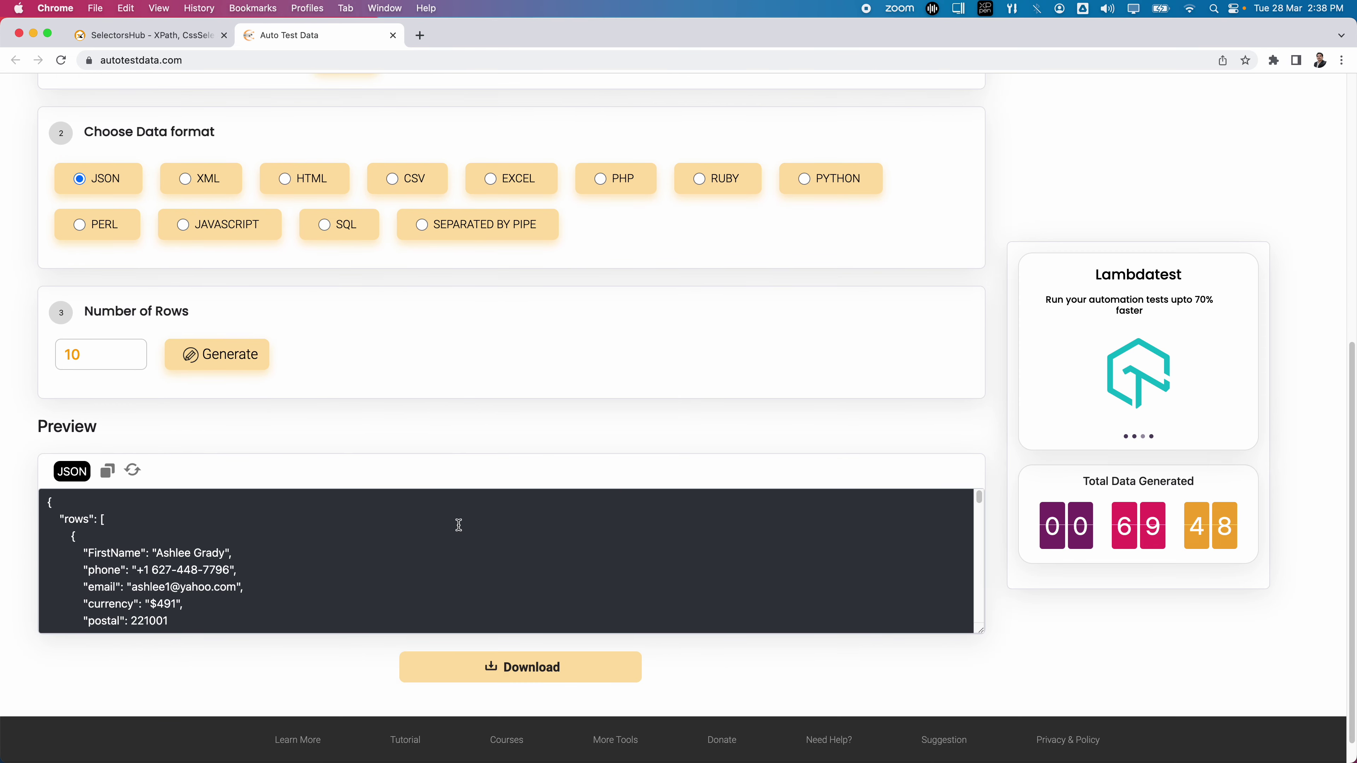
{"action": "scroll", "coordinate": [324, 505], "scroll_direction": "down", "scroll_amount": 2}
{"action": "scroll", "coordinate": [234, 550], "scroll_direction": "up", "scroll_amount": 2}
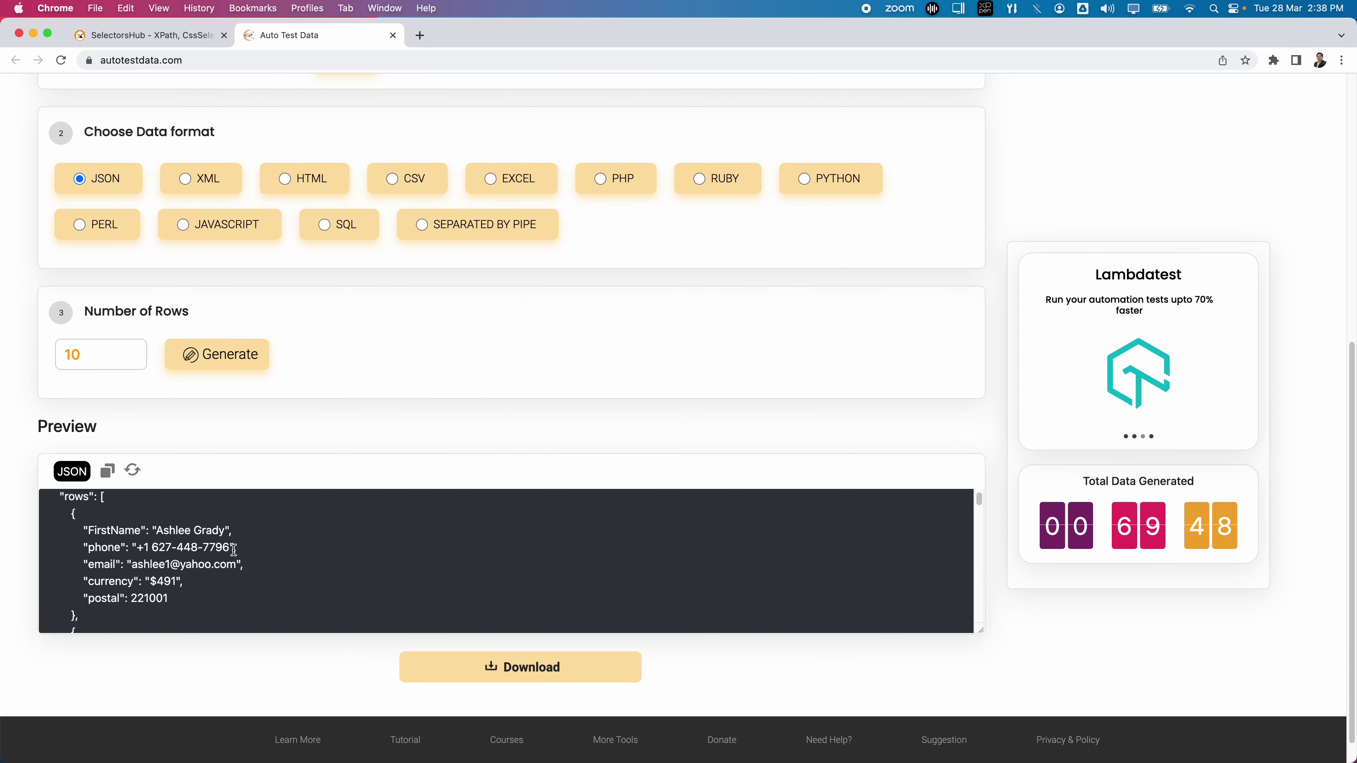
{"action": "double_click", "coordinate": [98, 553]}
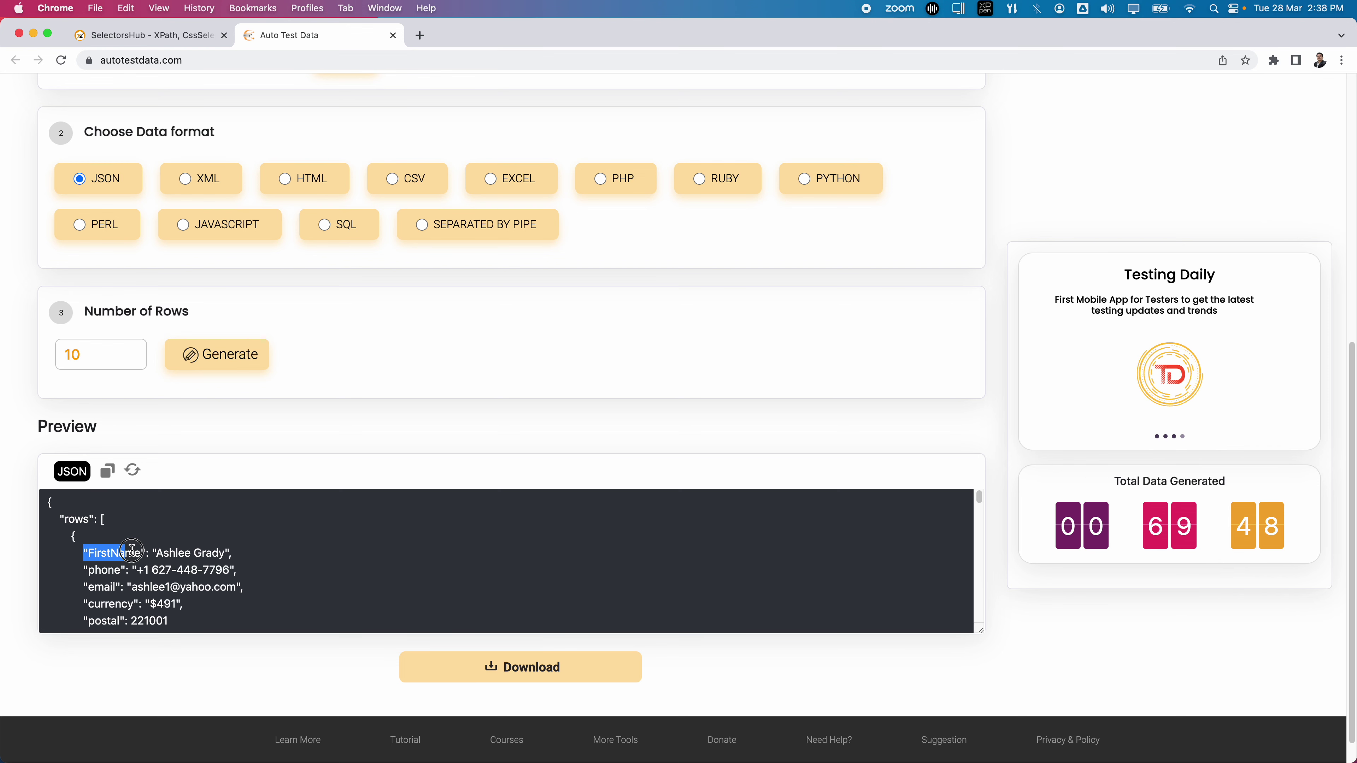
{"action": "left_click_drag", "start_coordinate": [81, 570], "coordinate": [240, 584]}
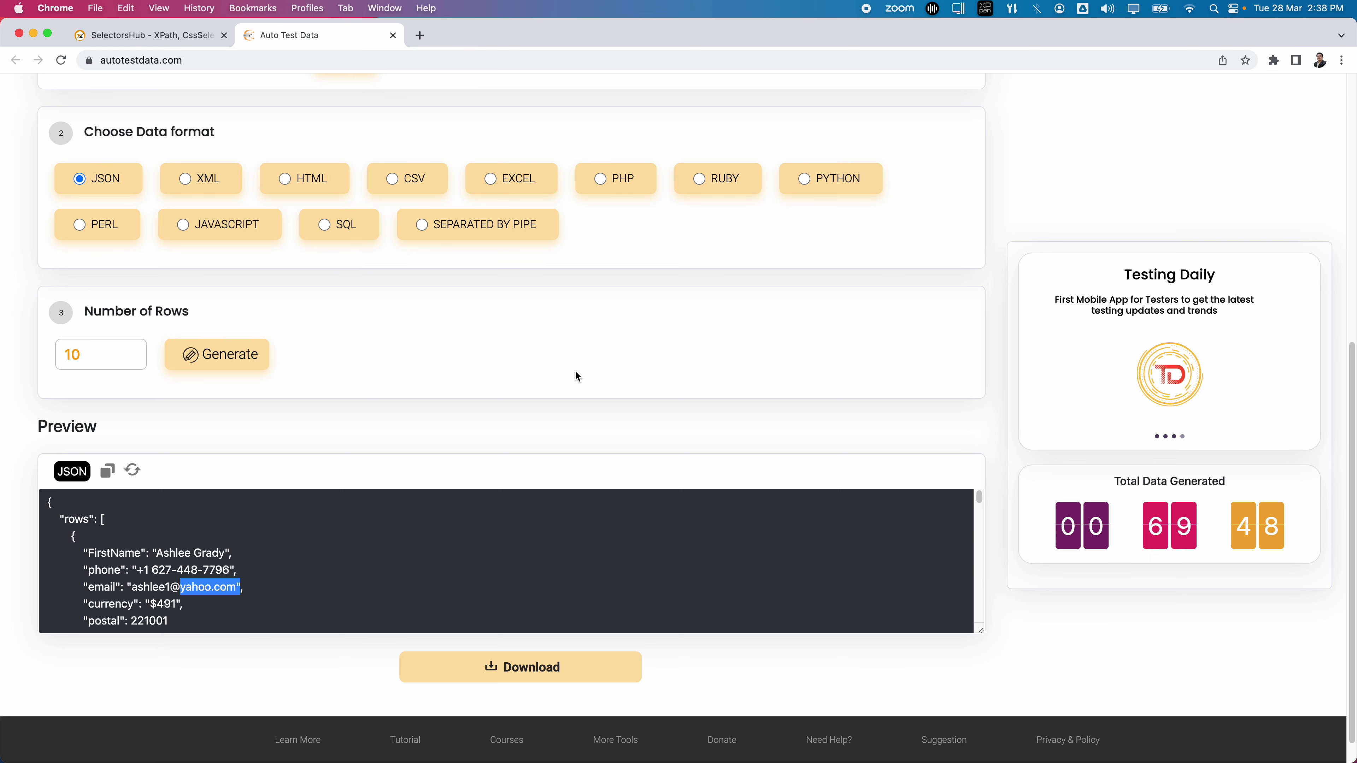
{"action": "scroll", "coordinate": [575, 376], "scroll_direction": "up", "scroll_amount": 3}
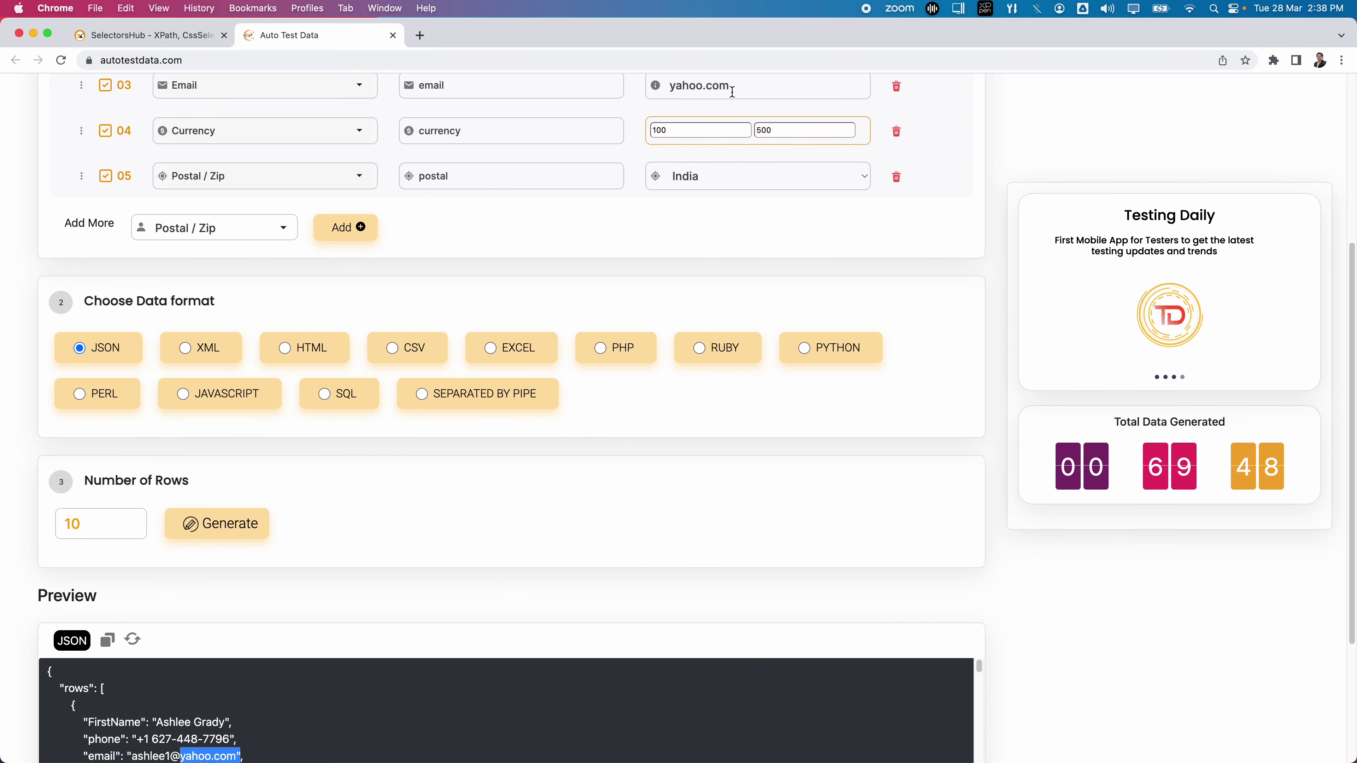
{"action": "scroll", "coordinate": [350, 706], "scroll_direction": "down", "scroll_amount": 4}
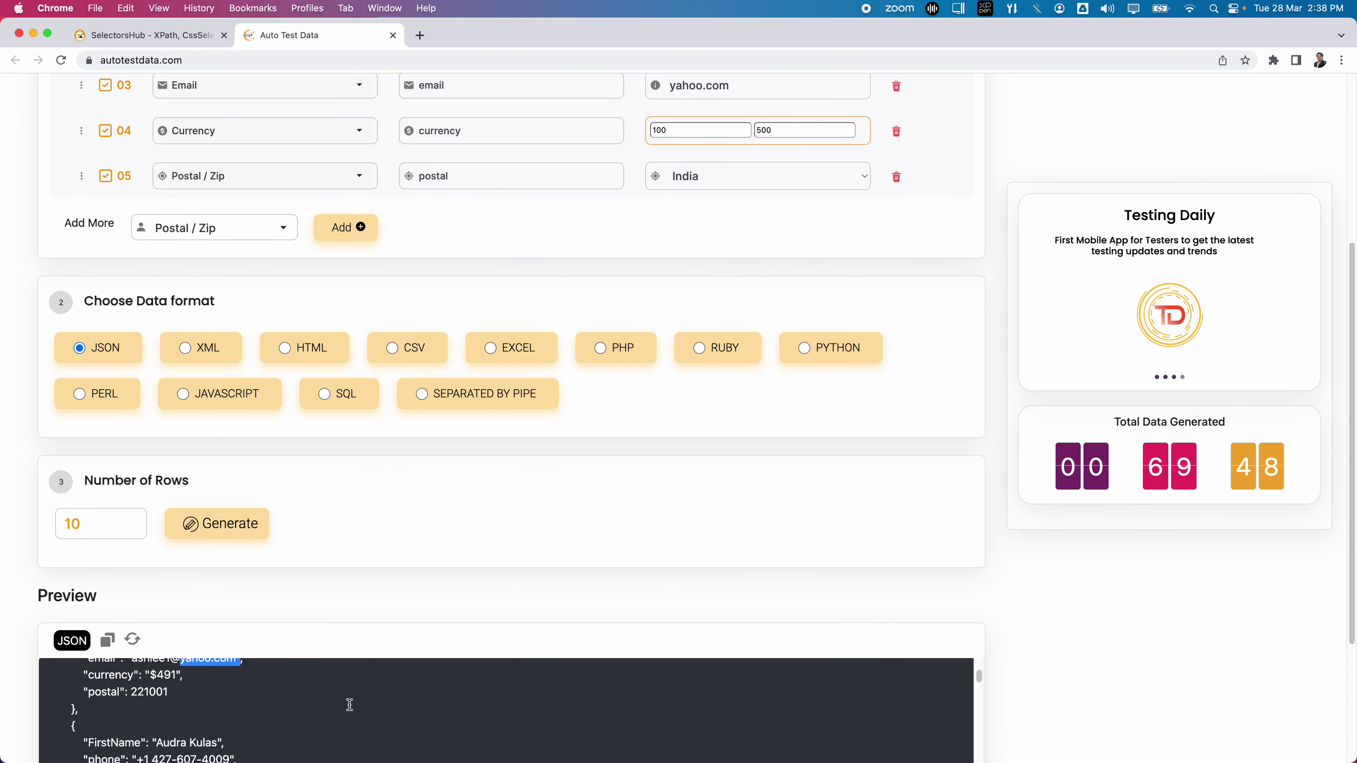
{"action": "scroll", "coordinate": [133, 676], "scroll_direction": "up", "scroll_amount": 1}
{"action": "left_click_drag", "start_coordinate": [134, 676], "coordinate": [180, 678]}
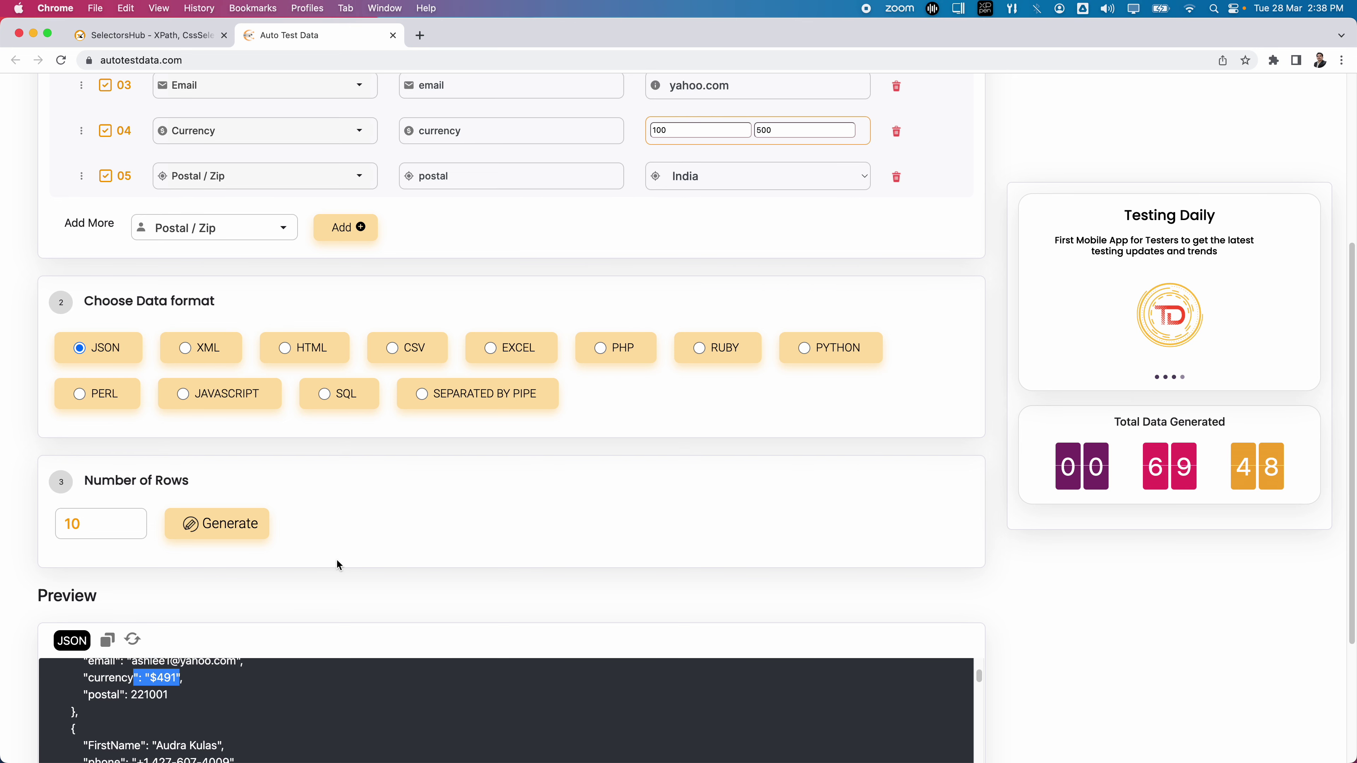
{"action": "scroll", "coordinate": [339, 563], "scroll_direction": "down", "scroll_amount": 4}
{"action": "scroll", "coordinate": [176, 582], "scroll_direction": "down", "scroll_amount": 5}
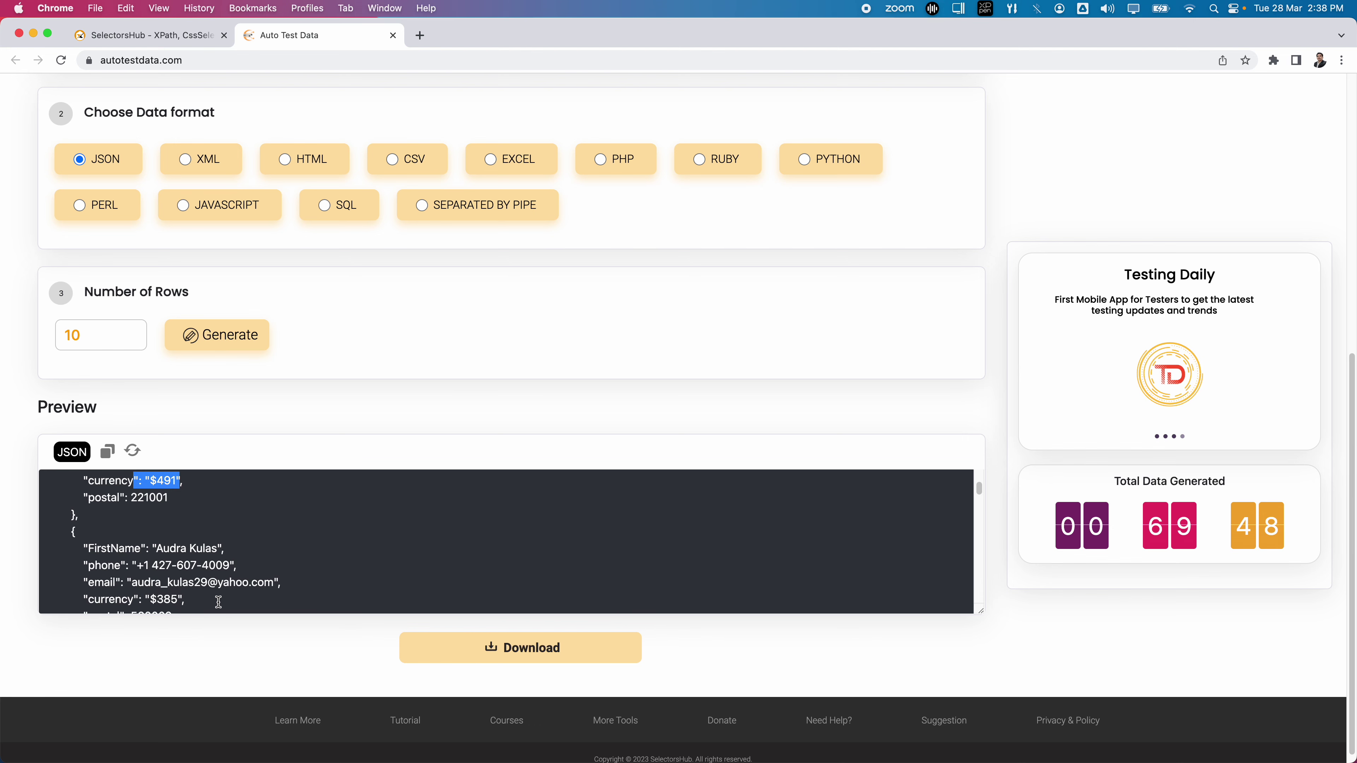
{"action": "left_click_drag", "start_coordinate": [152, 489], "coordinate": [183, 489]}
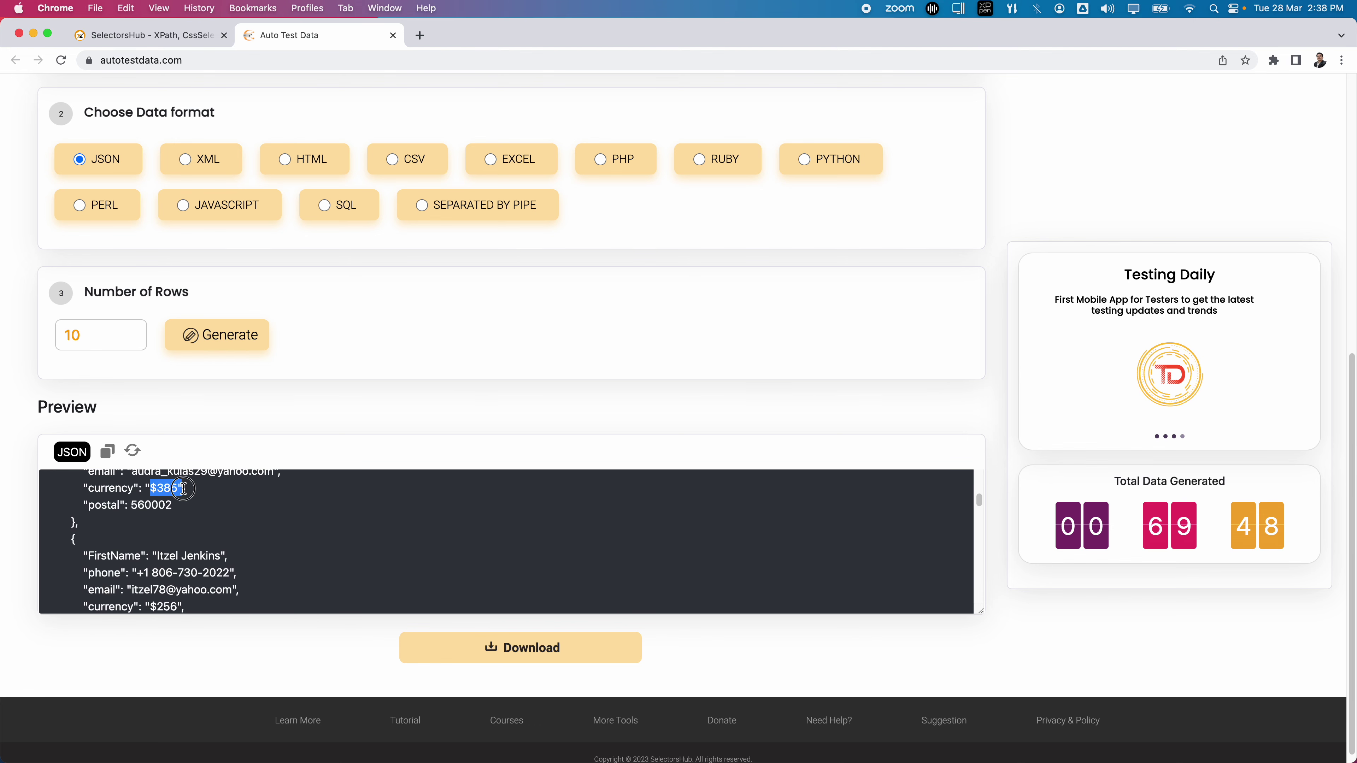
{"action": "scroll", "coordinate": [704, 293], "scroll_direction": "up", "scroll_amount": 4}
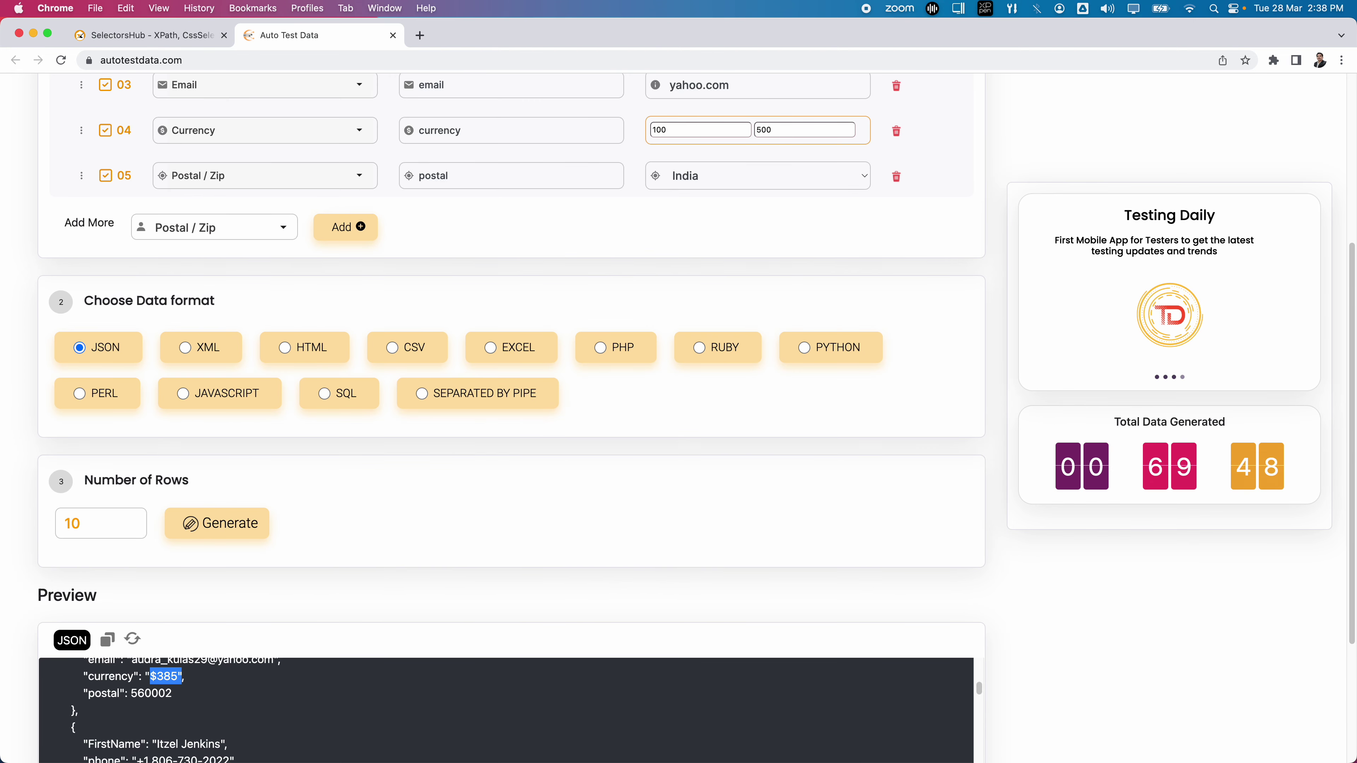
Examine the postal codes of several generated records in the JSON preview
{"action": "scroll", "coordinate": [320, 694], "scroll_direction": "down", "scroll_amount": 4}
{"action": "scroll", "coordinate": [325, 641], "scroll_direction": "down", "scroll_amount": 1}
{"action": "scroll", "coordinate": [325, 608], "scroll_direction": "down", "scroll_amount": 3}
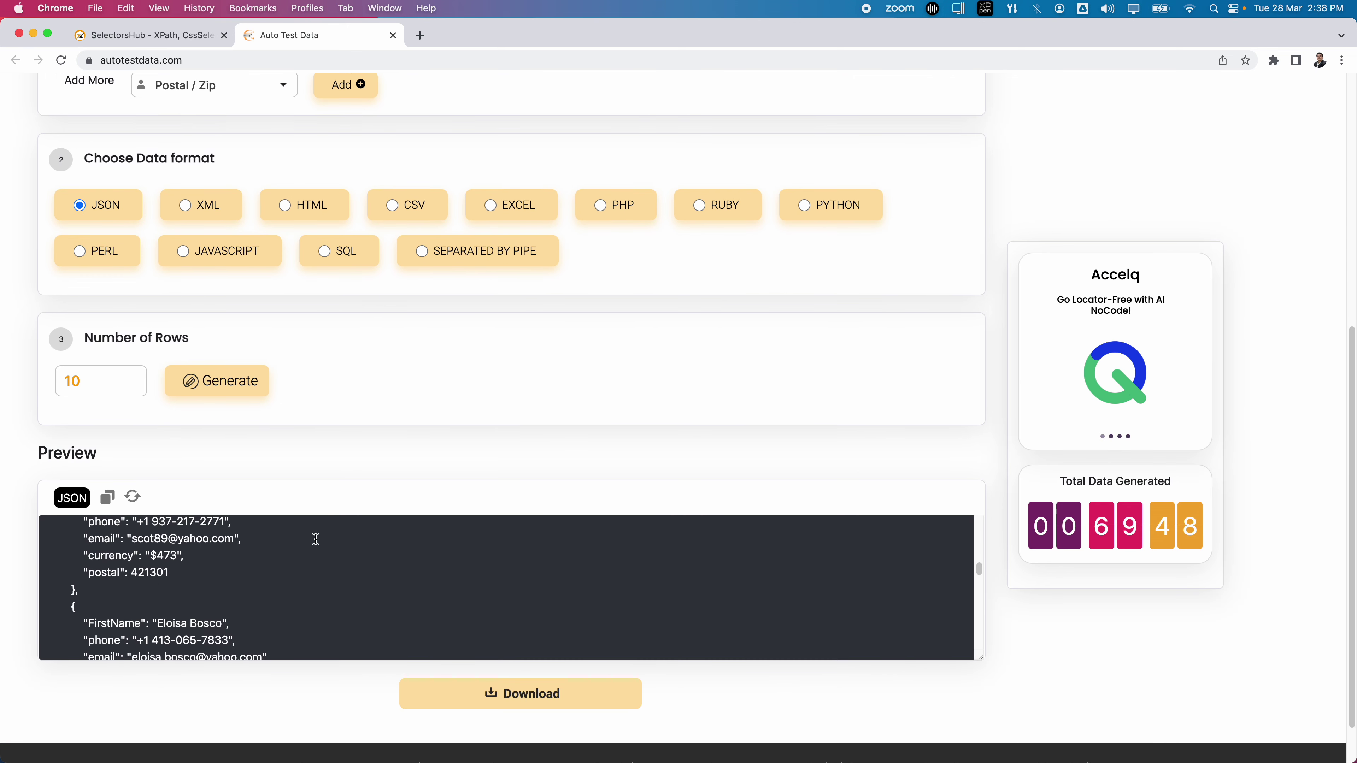
{"action": "left_click_drag", "start_coordinate": [130, 573], "coordinate": [177, 570]}
{"action": "scroll", "coordinate": [176, 570], "scroll_direction": "down", "scroll_amount": 3}
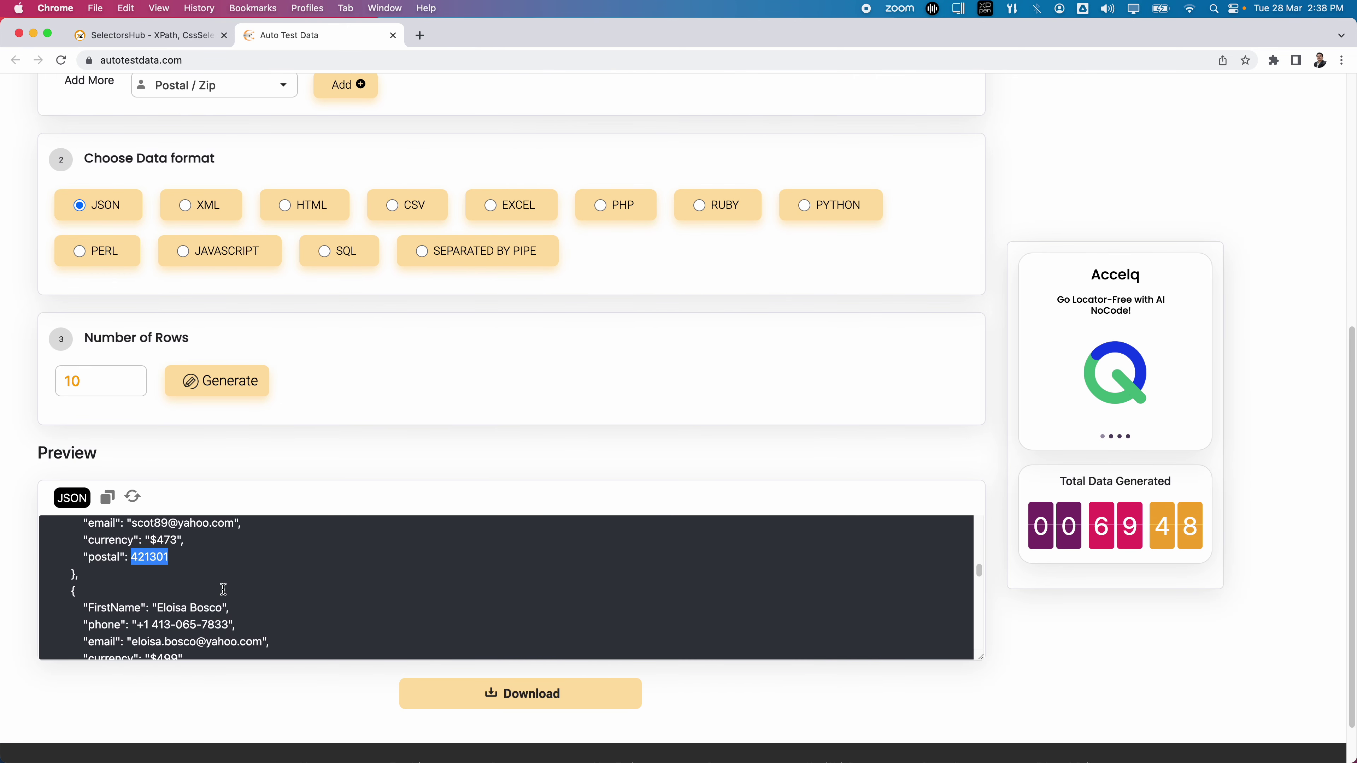
{"action": "double_click", "coordinate": [134, 630]}
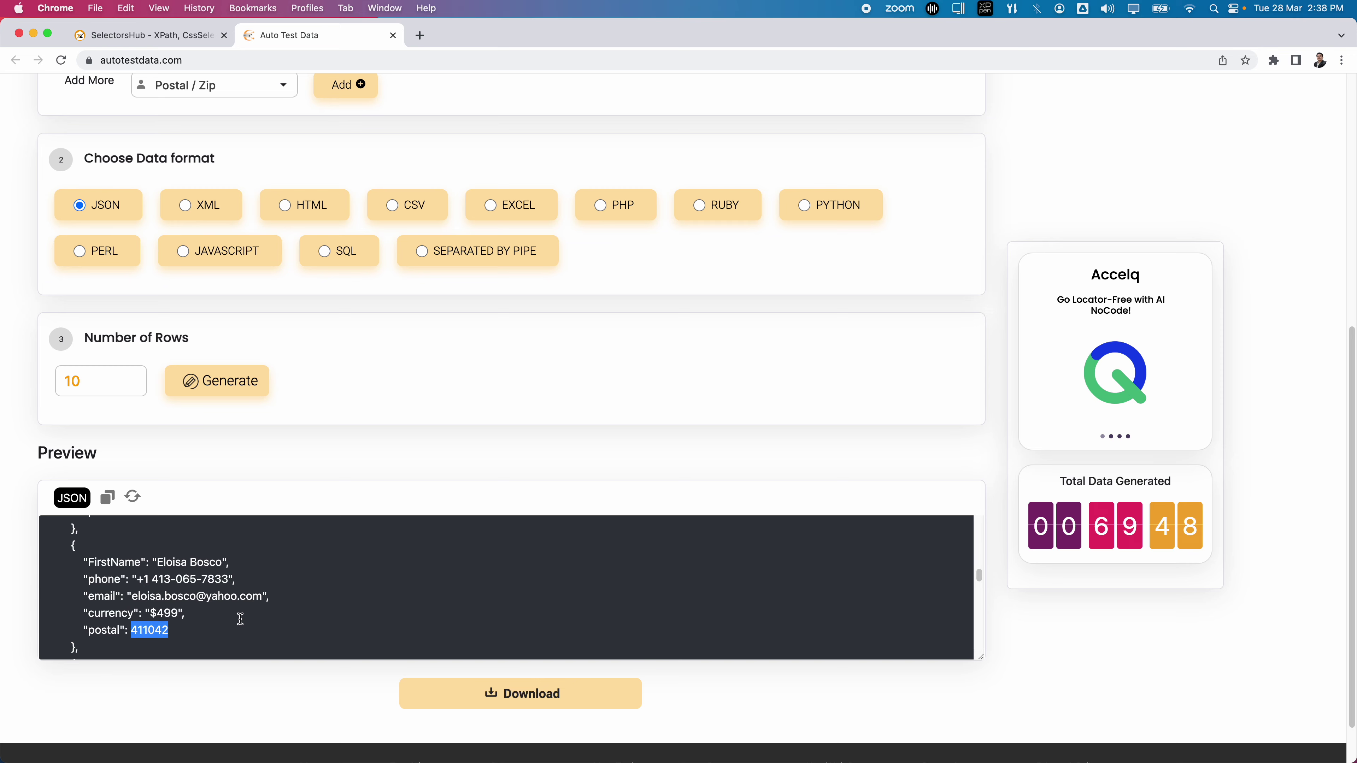
{"action": "scroll", "coordinate": [239, 601], "scroll_direction": "down", "scroll_amount": 6}
{"action": "scroll", "coordinate": [238, 601], "scroll_direction": "down", "scroll_amount": 2}
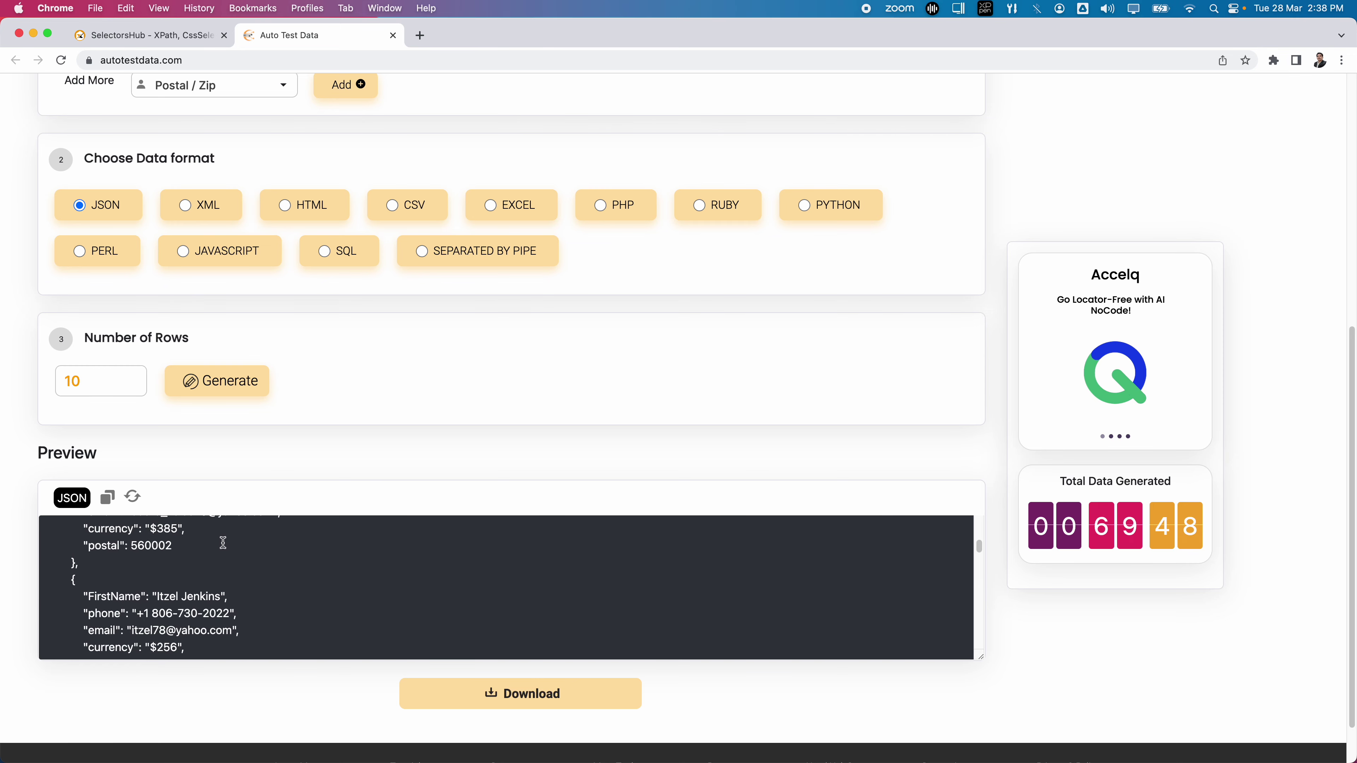
Change the Postal / Zip row's country option to USA and regenerate the JSON preview
{"action": "scroll", "coordinate": [228, 461], "scroll_direction": "up", "scroll_amount": 7}
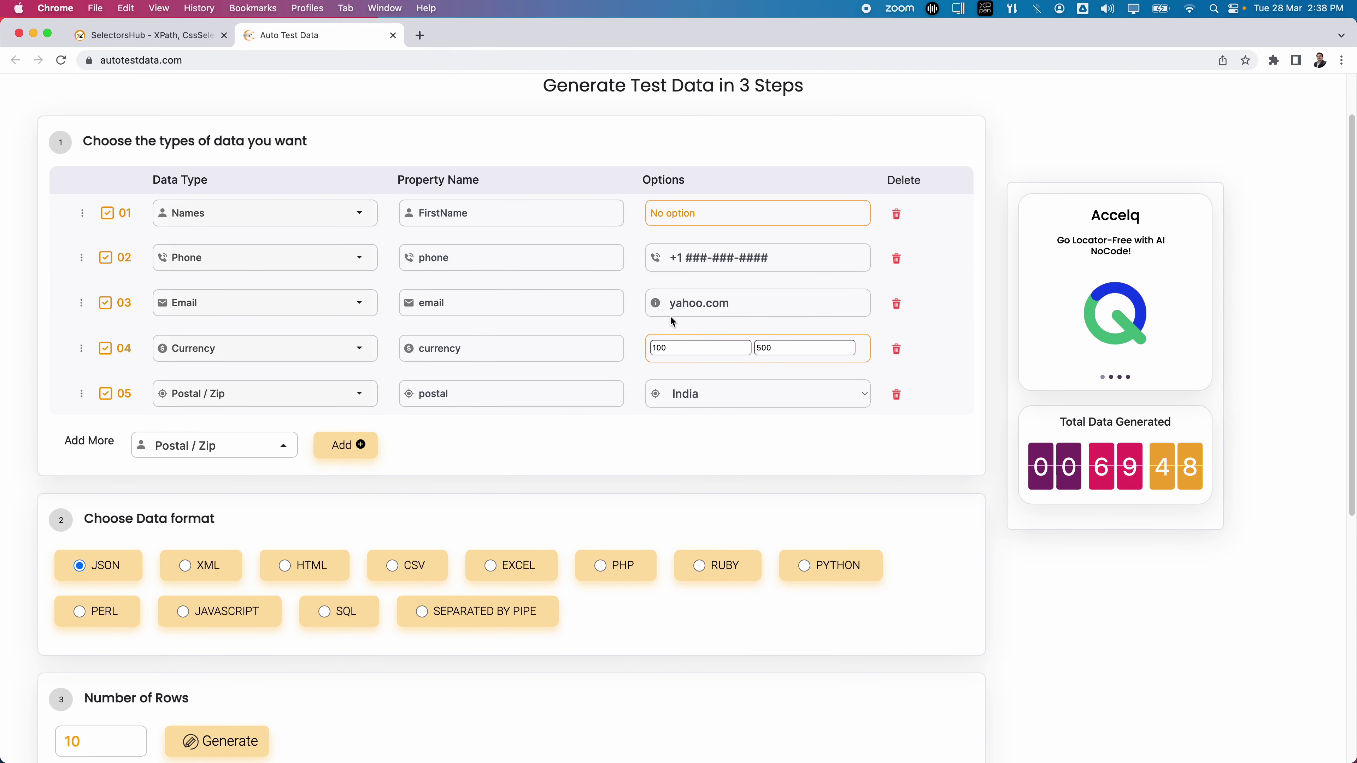
{"action": "left_click", "coordinate": [689, 392]}
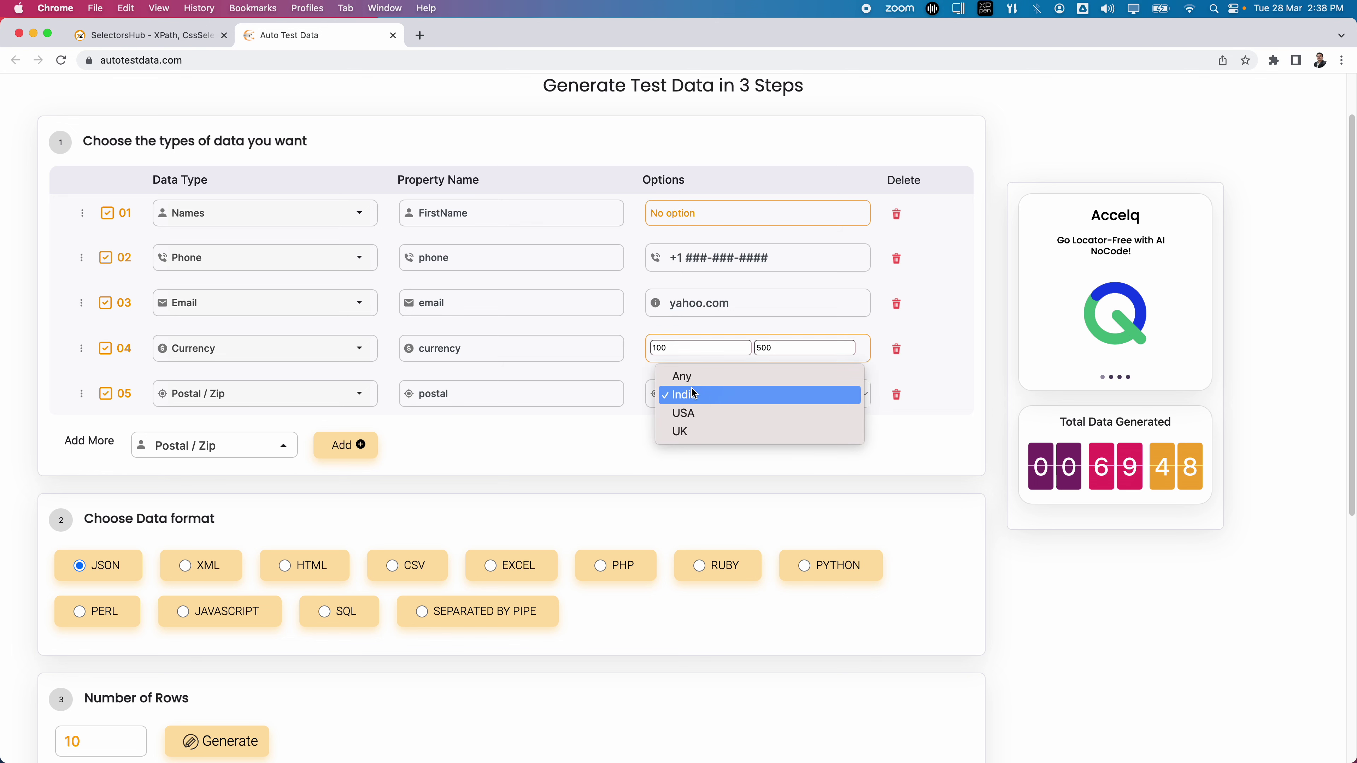
{"action": "left_click", "coordinate": [694, 413]}
{"action": "scroll", "coordinate": [600, 436], "scroll_direction": "down", "scroll_amount": 6}
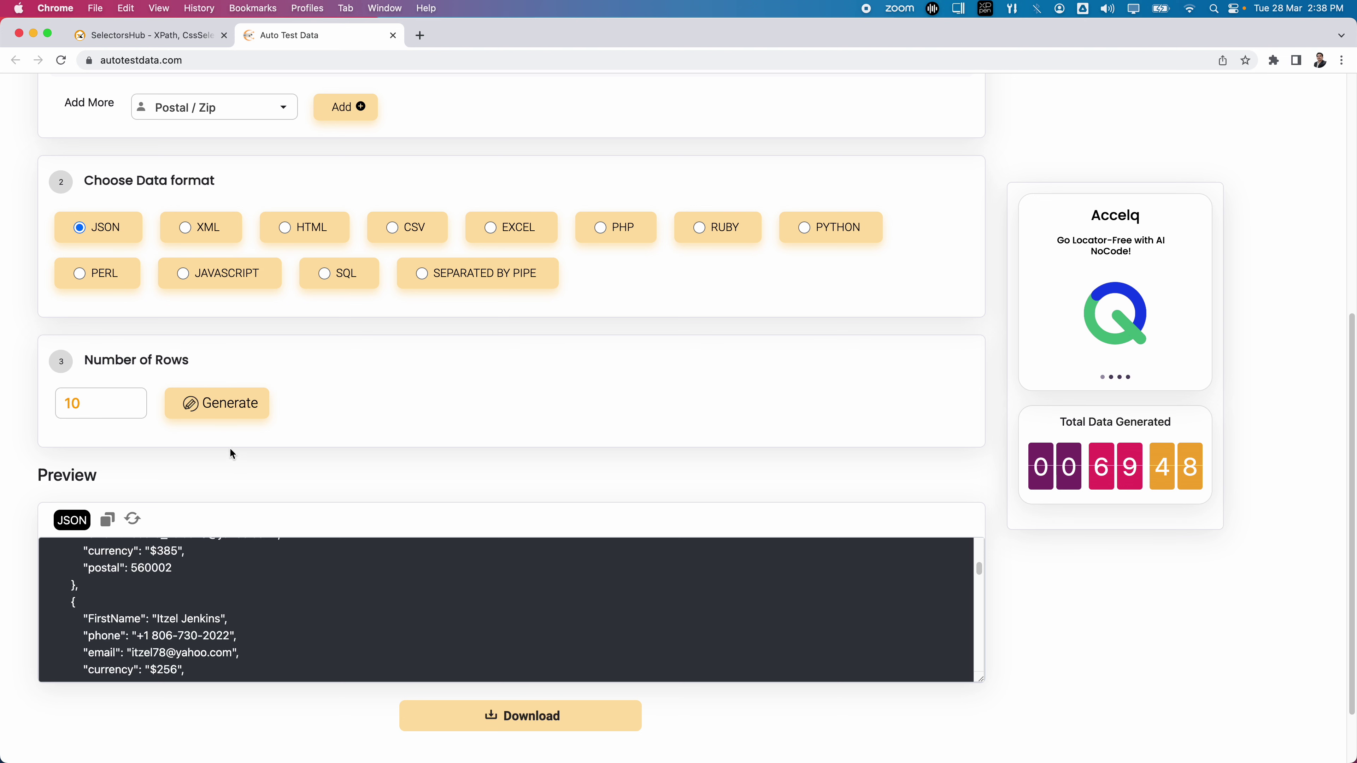
{"action": "left_click", "coordinate": [131, 521]}
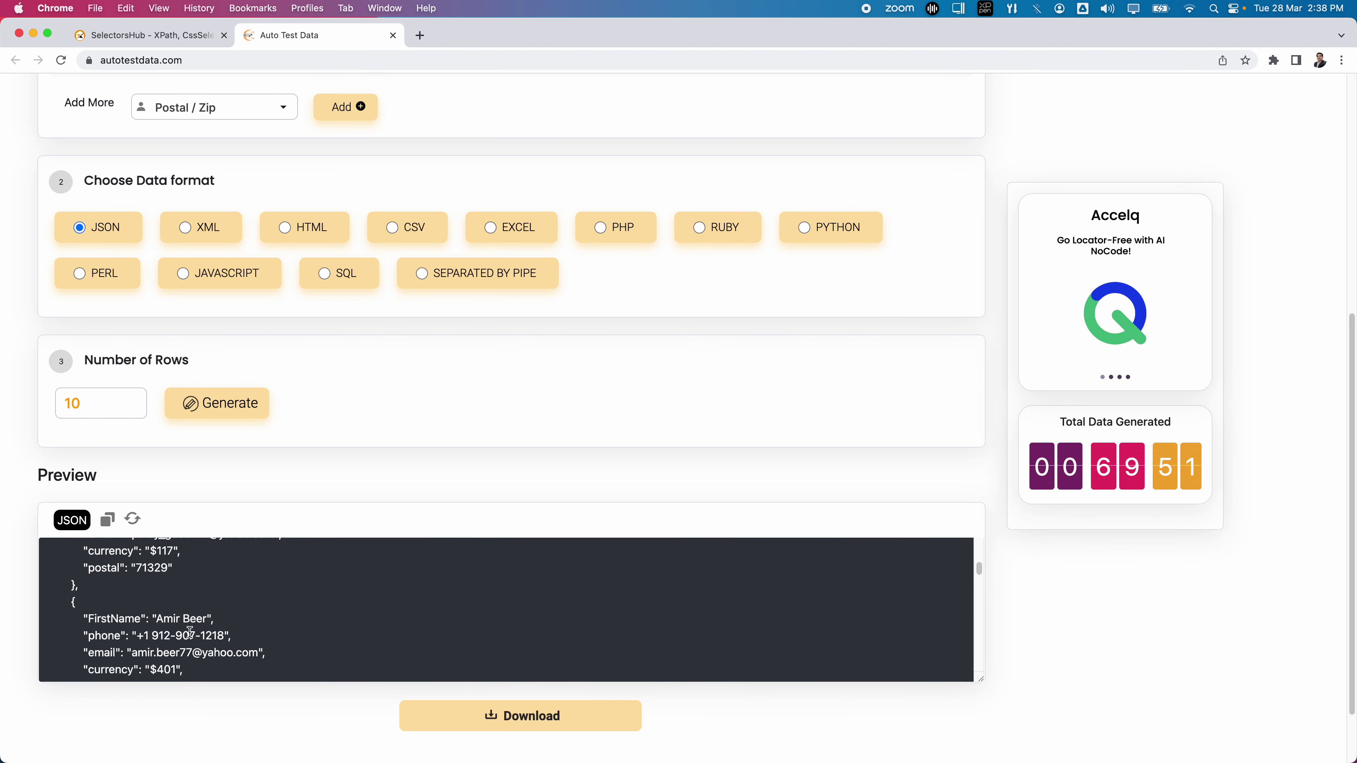
Check the postal values in the regenerated JSON records and view the country options available for the Postal / Zip row
{"action": "scroll", "coordinate": [208, 595], "scroll_direction": "down", "scroll_amount": 1}
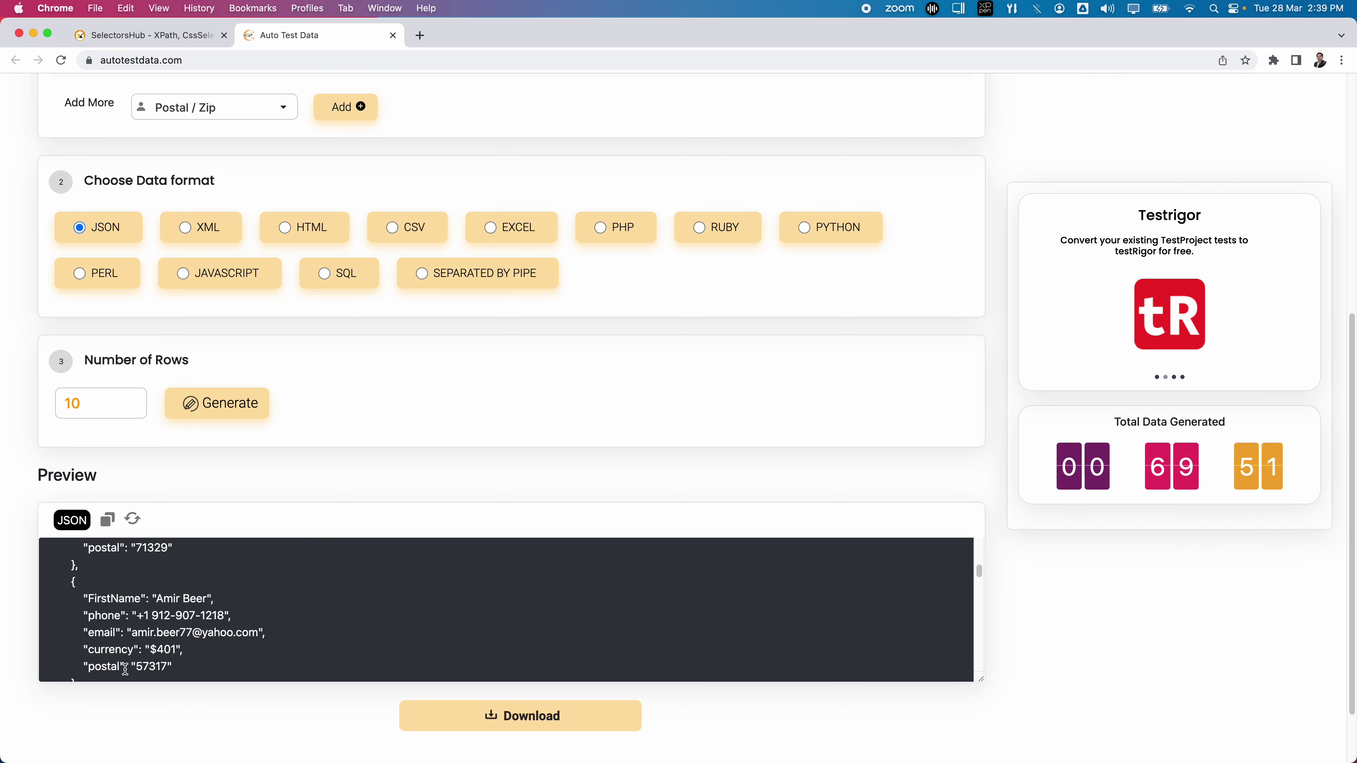
{"action": "left_click_drag", "start_coordinate": [127, 670], "coordinate": [172, 670]}
{"action": "scroll", "coordinate": [256, 619], "scroll_direction": "down", "scroll_amount": 2}
{"action": "scroll", "coordinate": [255, 619], "scroll_direction": "down", "scroll_amount": 4}
{"action": "scroll", "coordinate": [479, 449], "scroll_direction": "up", "scroll_amount": 3}
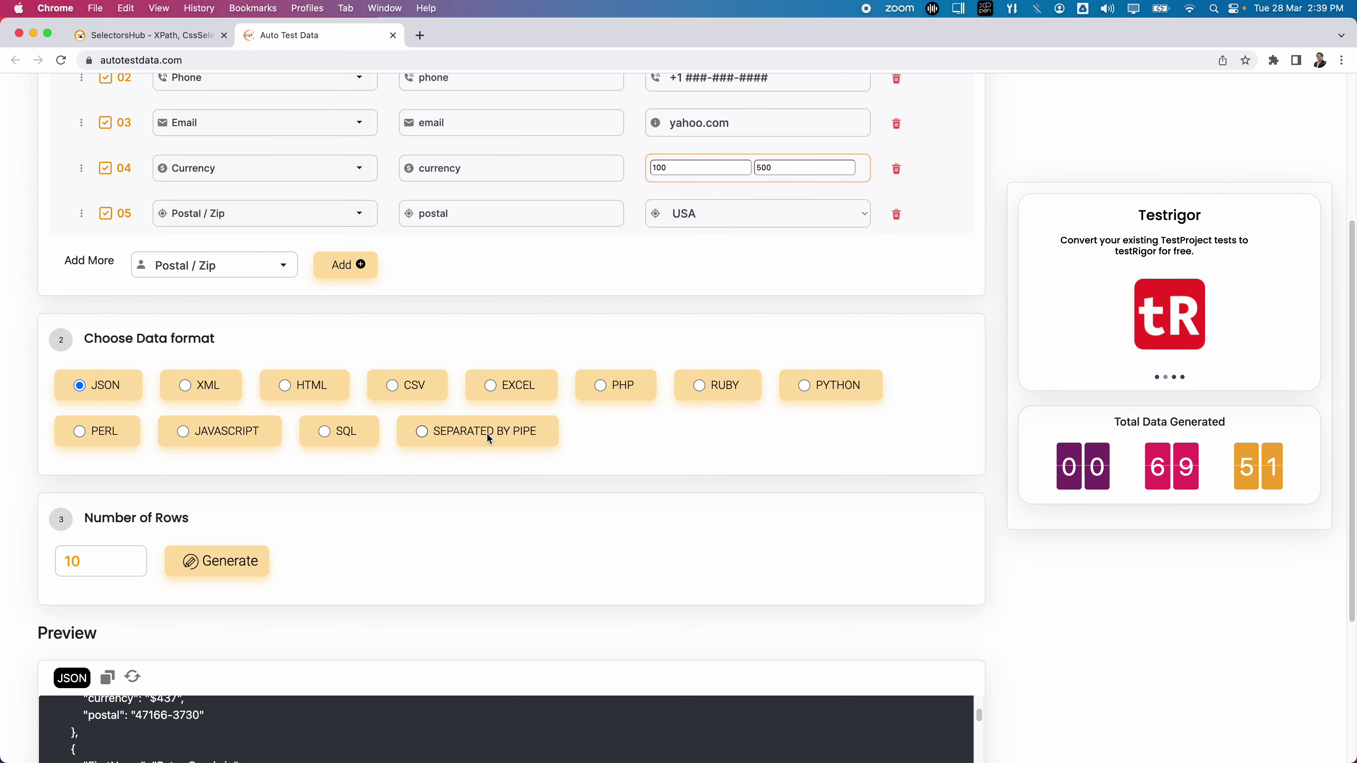
{"action": "left_click", "coordinate": [687, 223]}
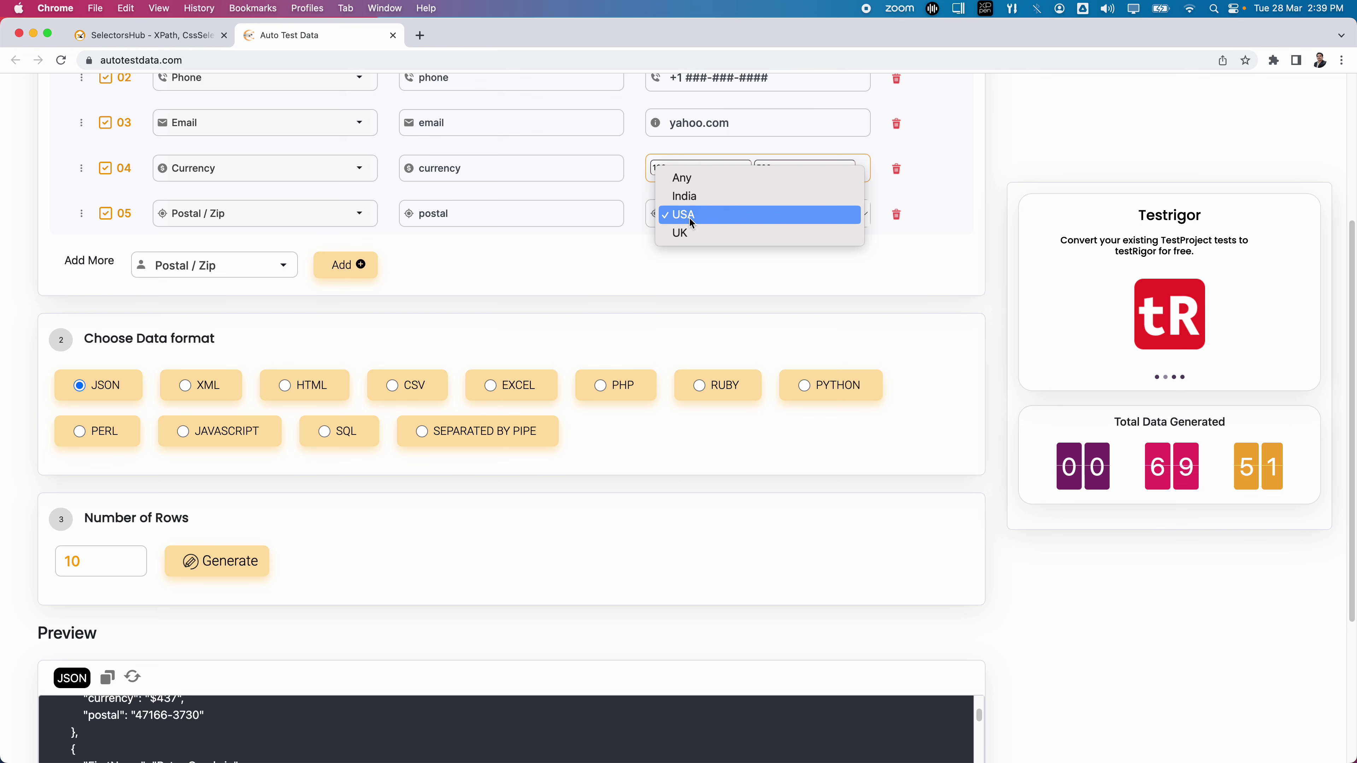
{"action": "left_click", "coordinate": [668, 250]}
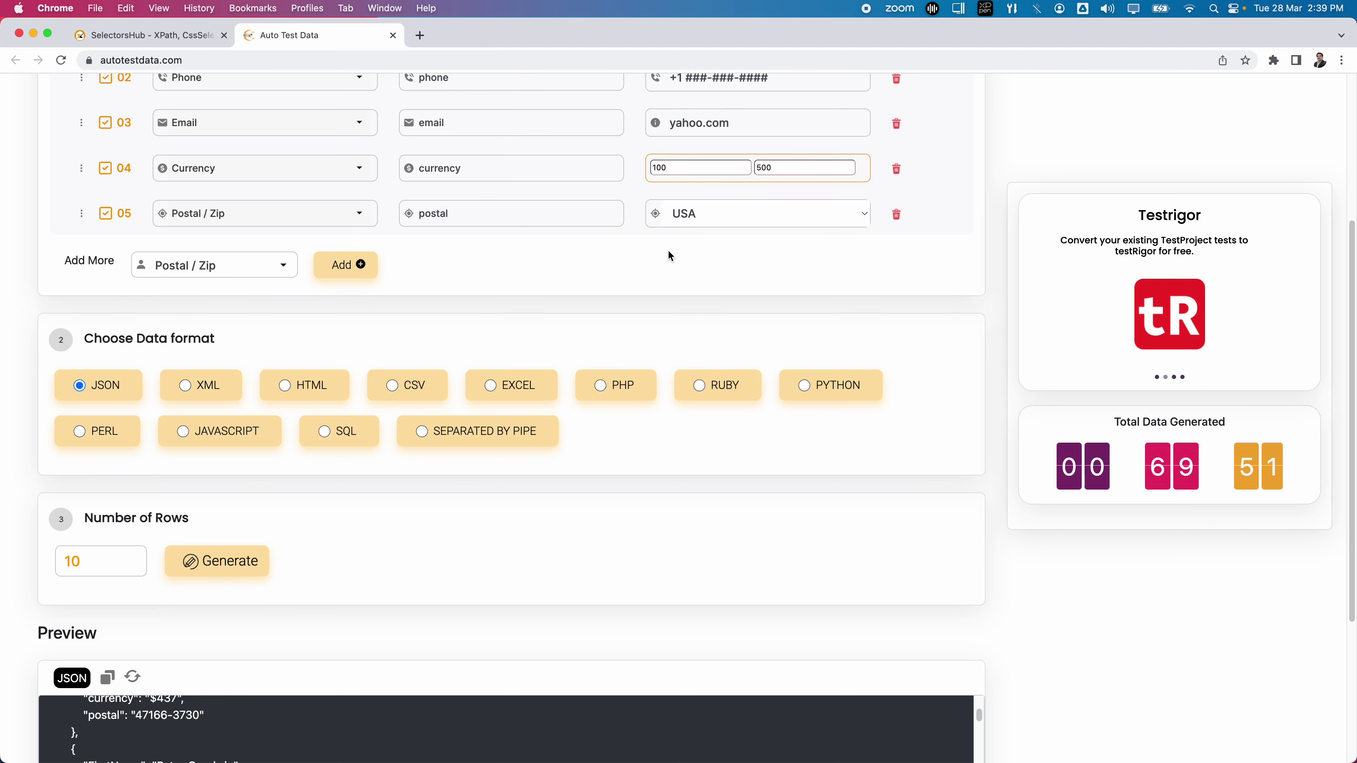
Choose CSV as the data format and generate 10 rows of test data
{"action": "scroll", "coordinate": [249, 346], "scroll_direction": "down", "scroll_amount": 1}
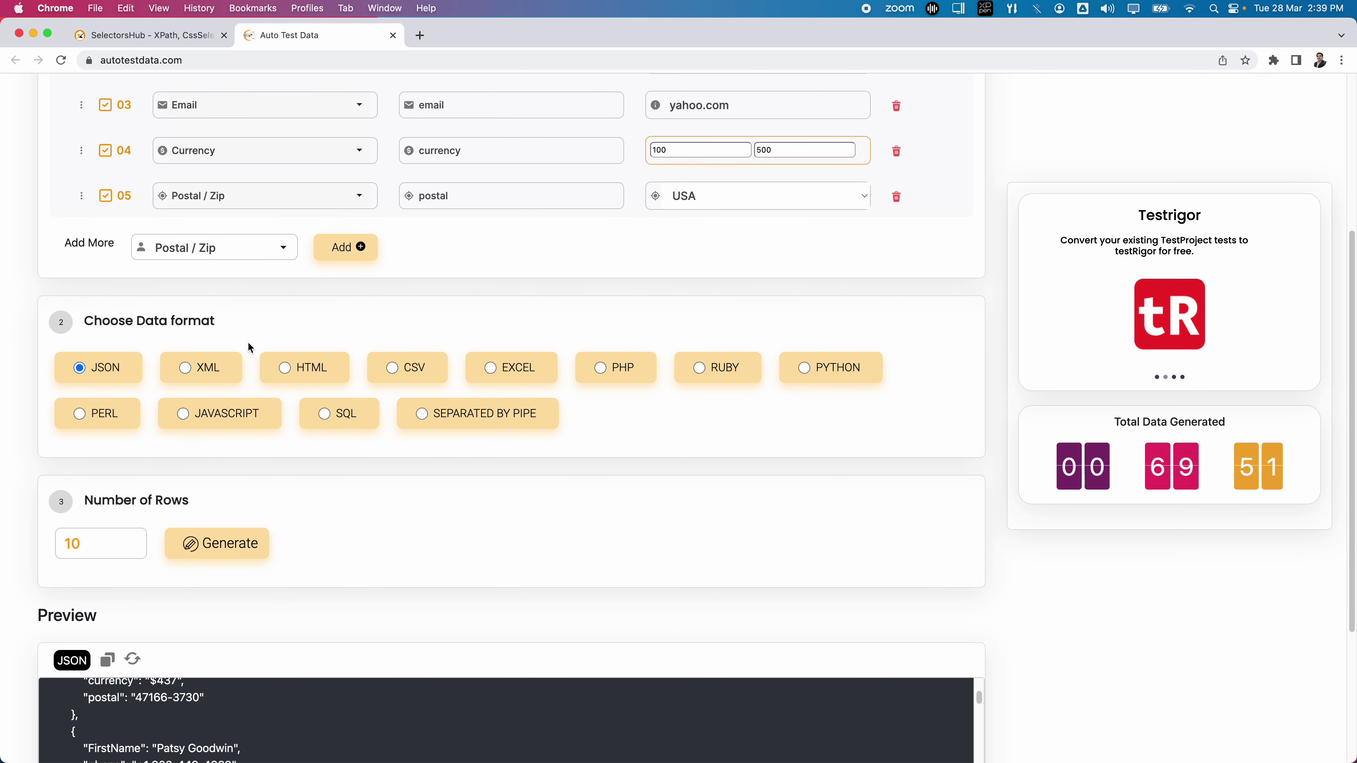
{"action": "left_click", "coordinate": [393, 369]}
{"action": "scroll", "coordinate": [369, 409], "scroll_direction": "down", "scroll_amount": 5}
{"action": "left_click", "coordinate": [237, 377]}
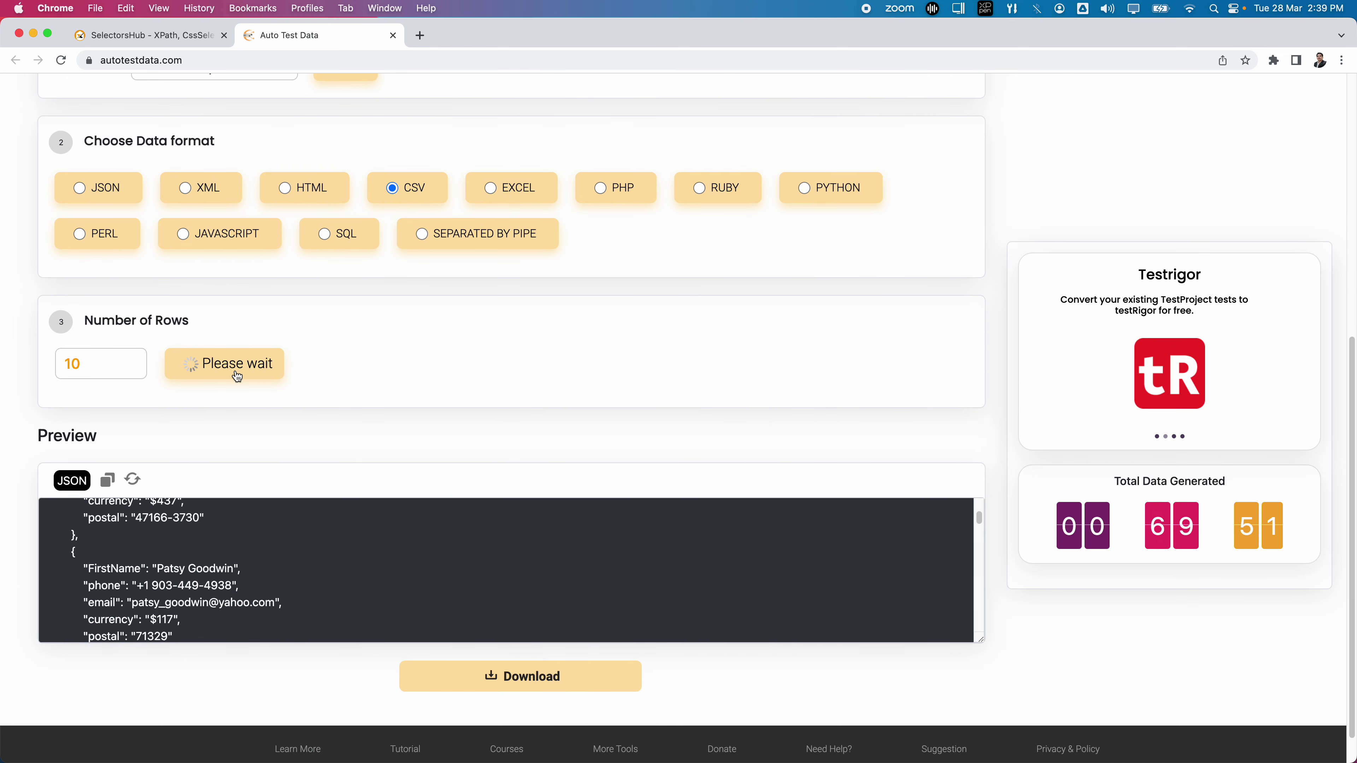
Review the header line and all generated records in the CSV preview through to the last row
{"action": "left_click_drag", "start_coordinate": [506, 615], "coordinate": [44, 523]}
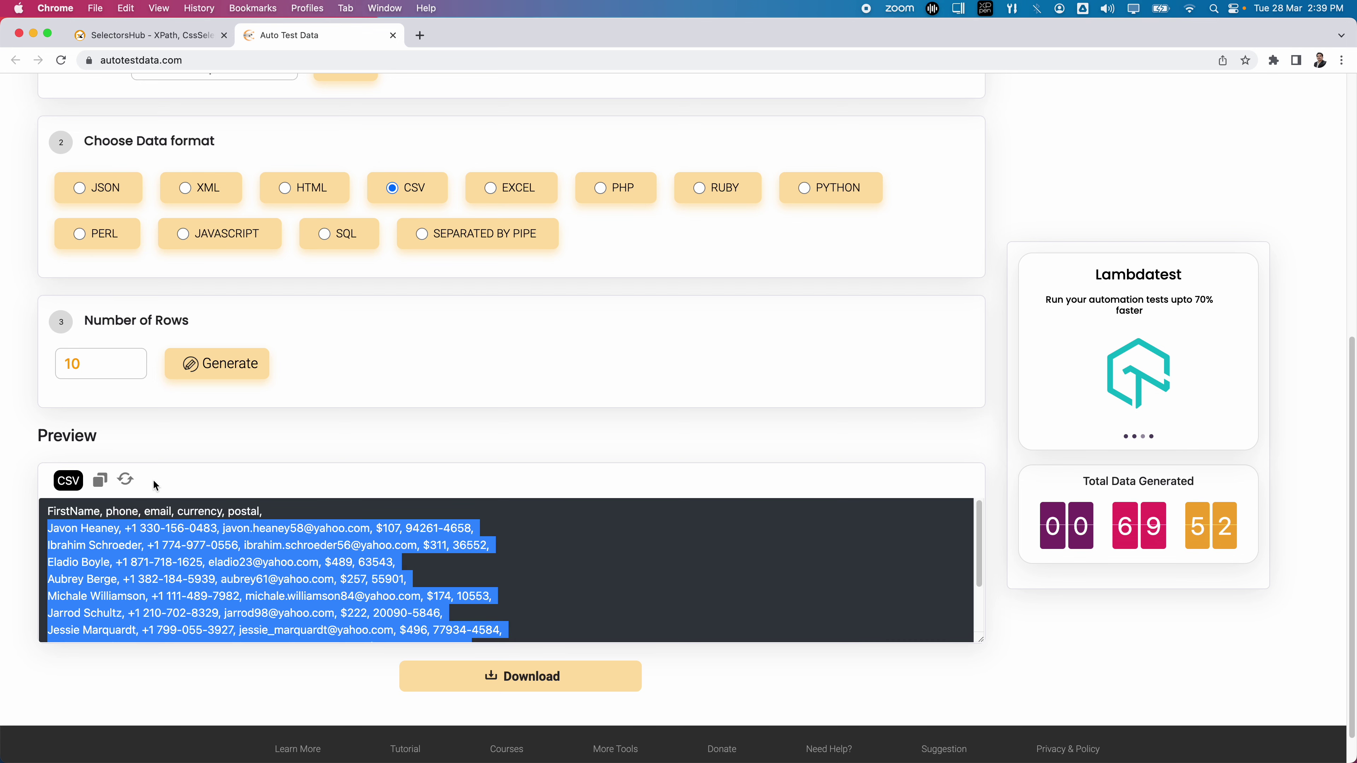
{"action": "left_click", "coordinate": [228, 550]}
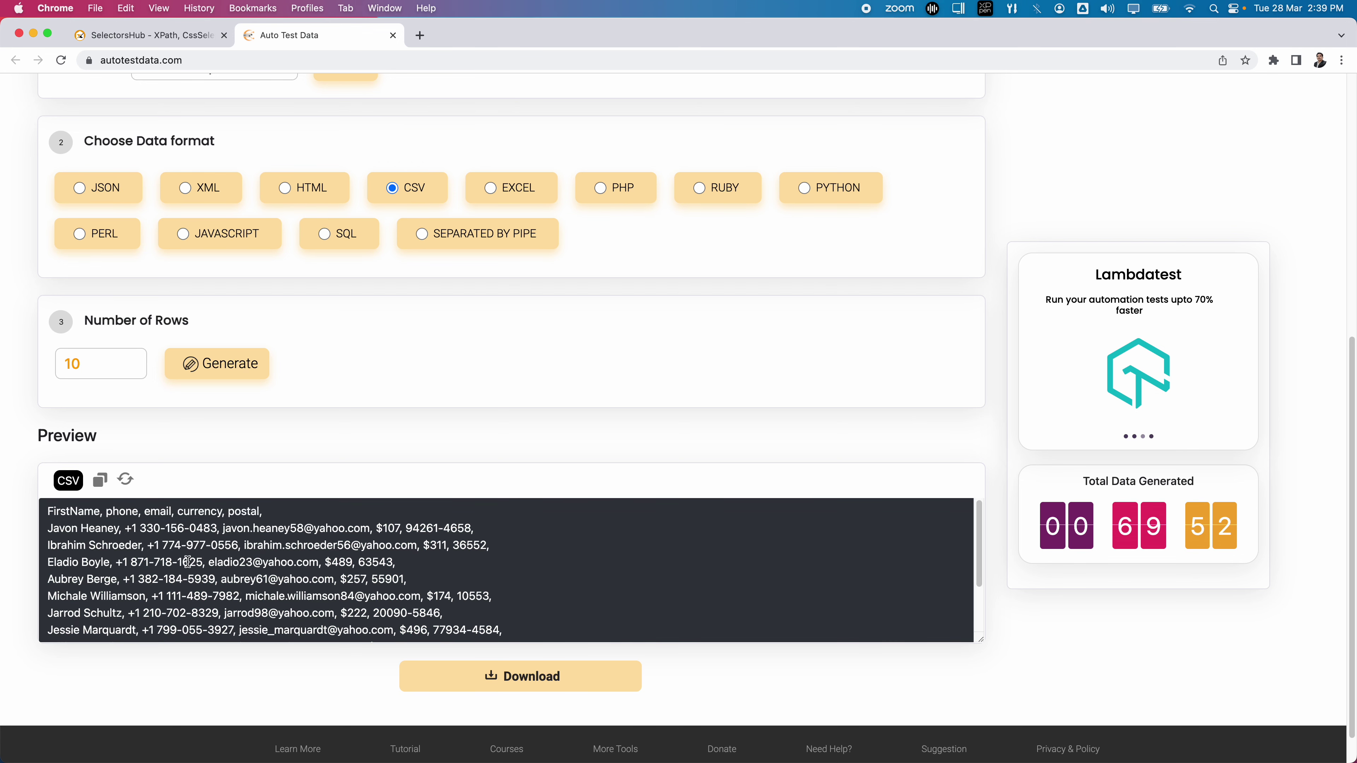
{"action": "scroll", "coordinate": [440, 479], "scroll_direction": "down", "scroll_amount": 2}
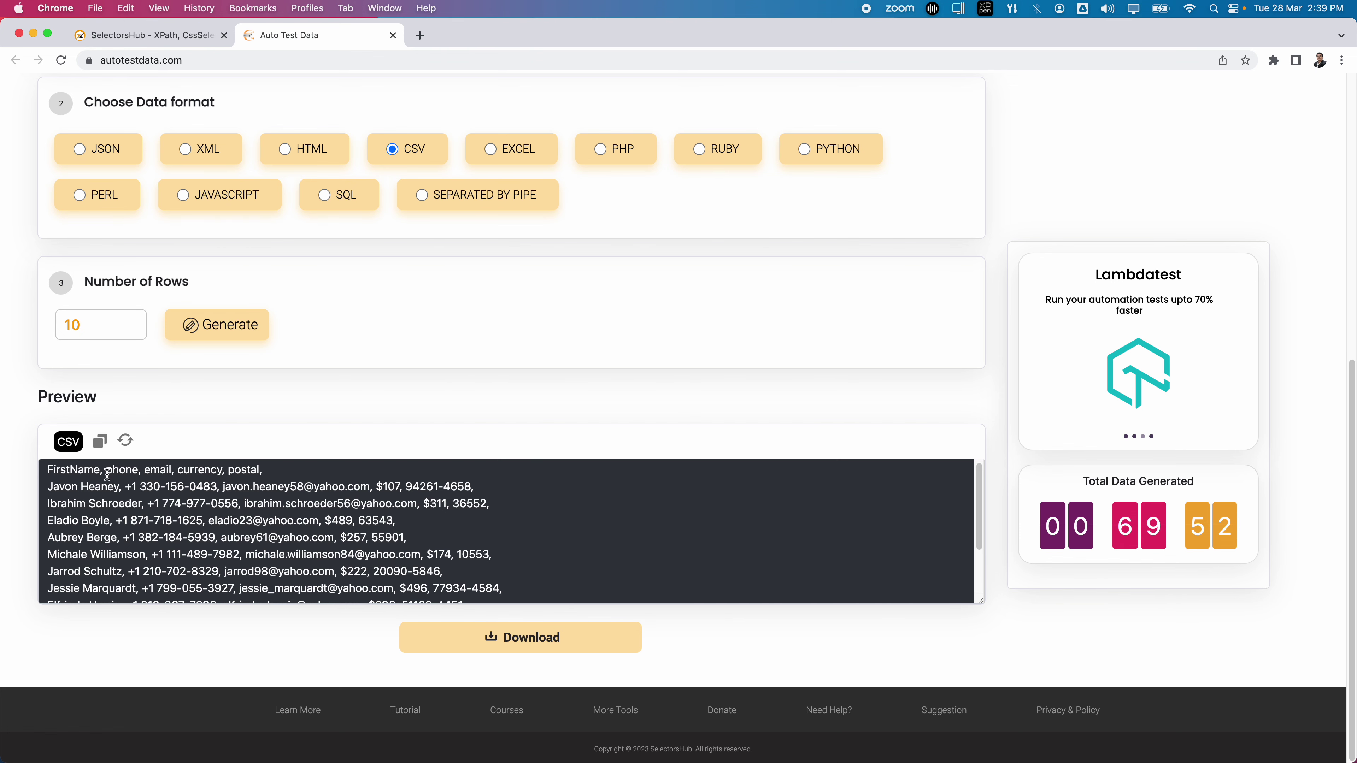
{"action": "scroll", "coordinate": [107, 474], "scroll_direction": "down", "scroll_amount": 3}
{"action": "scroll", "coordinate": [107, 474], "scroll_direction": "up", "scroll_amount": 3}
{"action": "scroll", "coordinate": [130, 481], "scroll_direction": "down", "scroll_amount": 3}
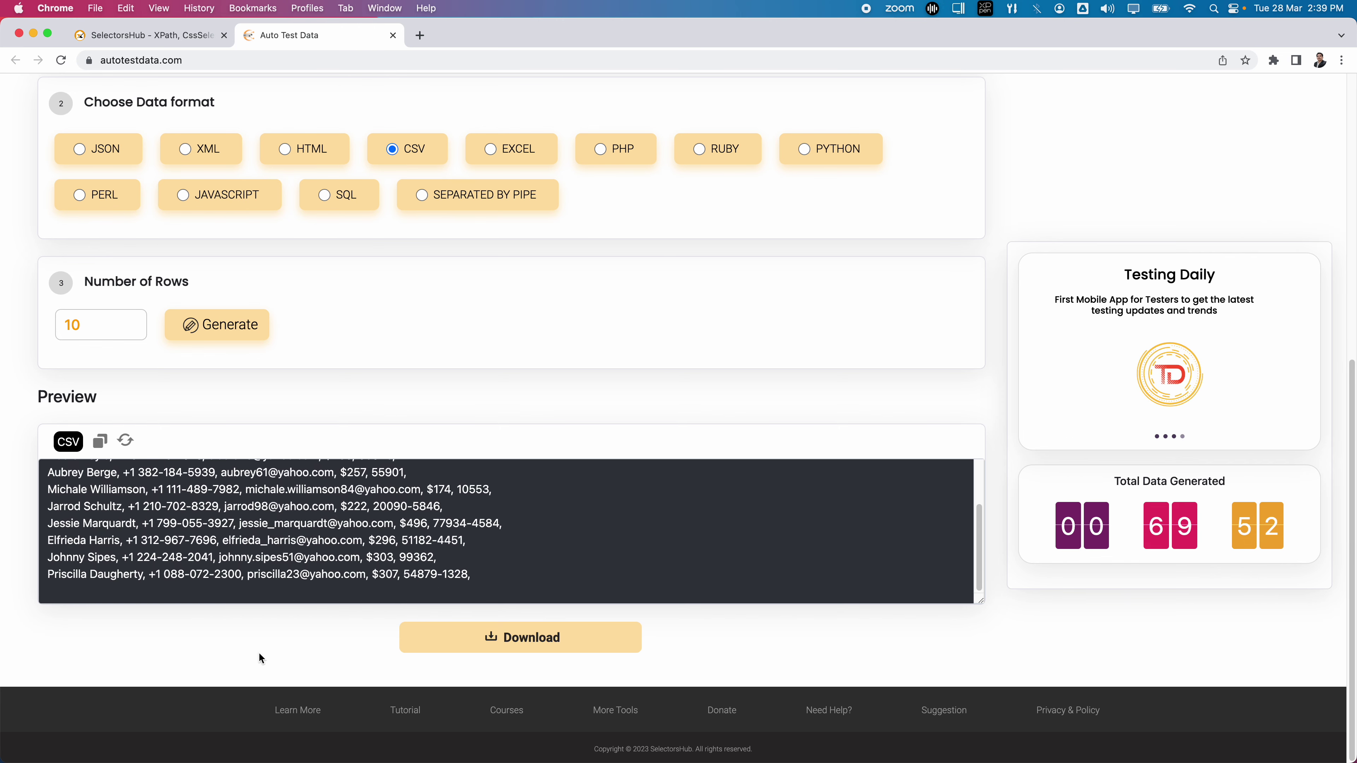
Choose JSON as the data format, generate 10 rows of test data, and download the resulting file
{"action": "scroll", "coordinate": [253, 481], "scroll_direction": "up", "scroll_amount": 2}
{"action": "scroll", "coordinate": [253, 481], "scroll_direction": "up", "scroll_amount": 4}
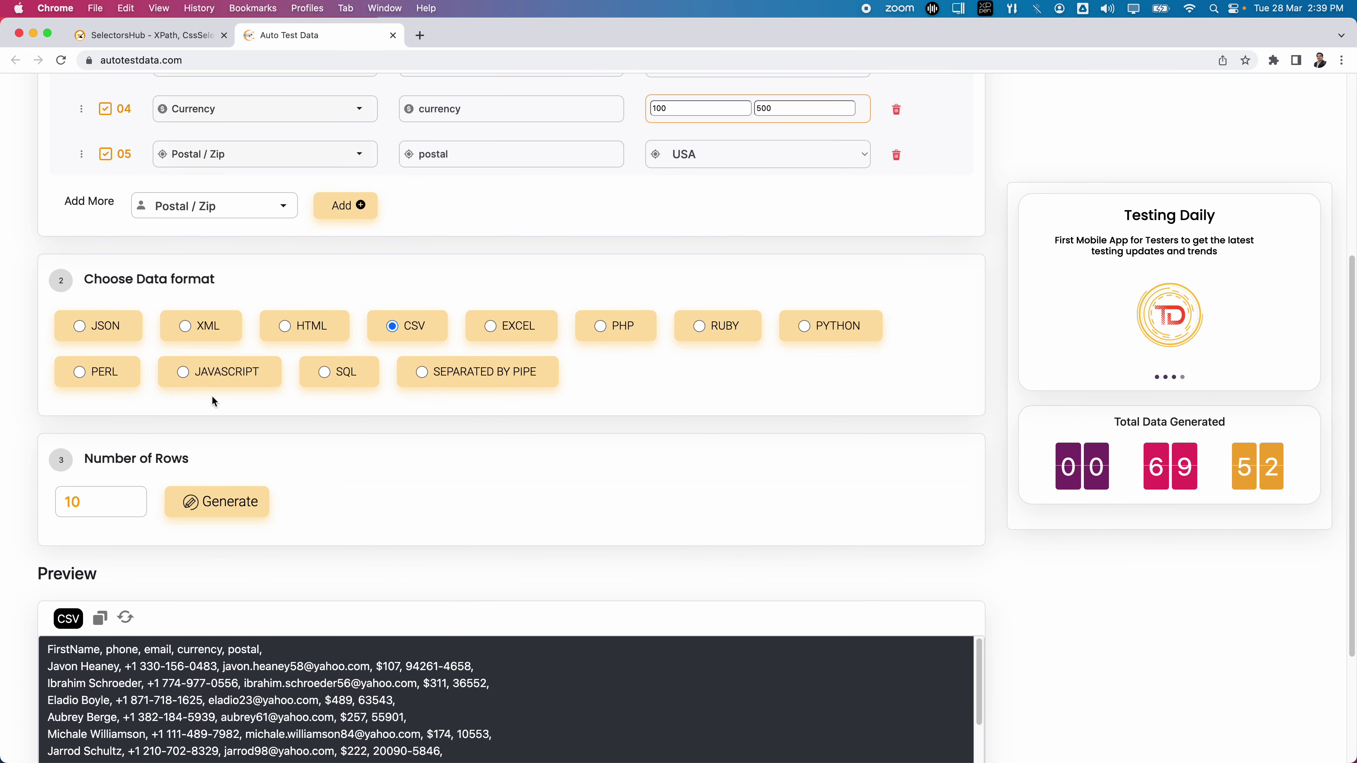
{"action": "scroll", "coordinate": [368, 474], "scroll_direction": "down", "scroll_amount": 3}
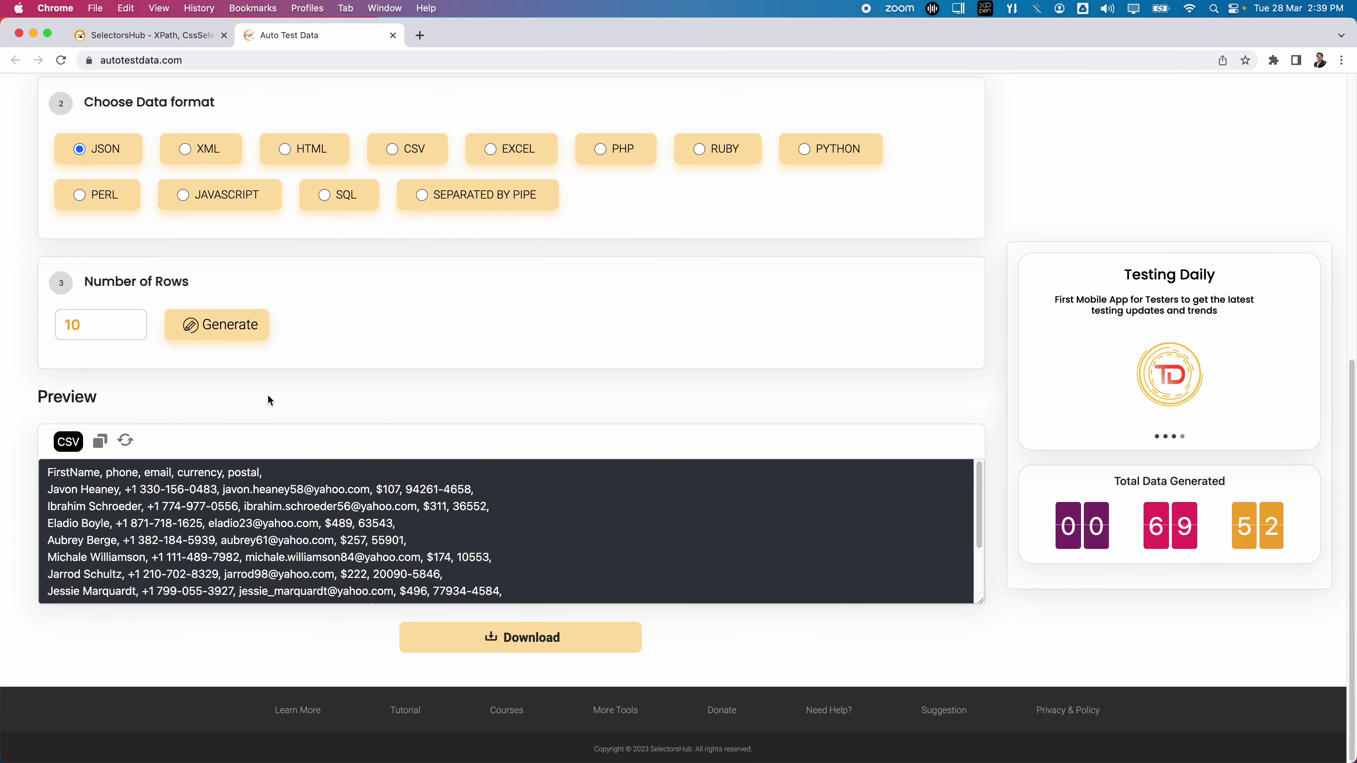
{"action": "left_click", "coordinate": [225, 326]}
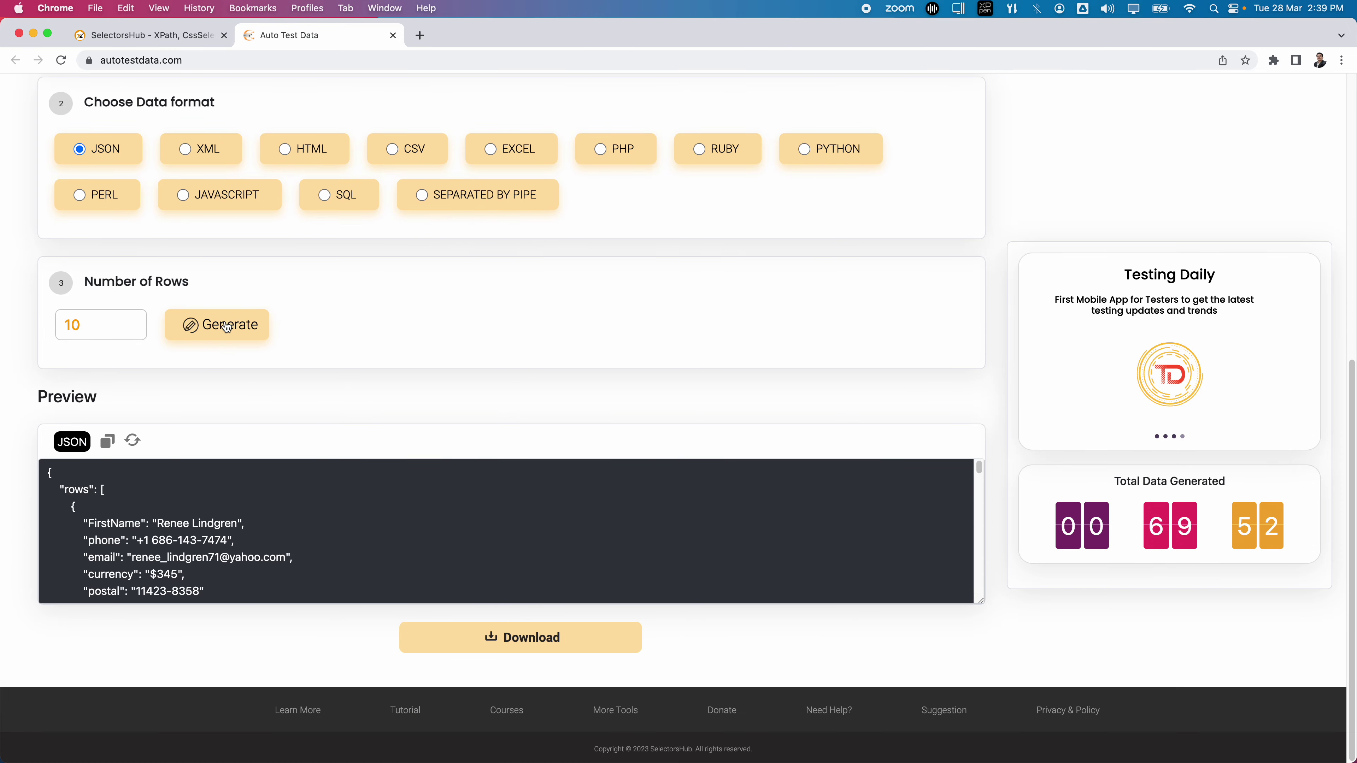
{"action": "left_click", "coordinate": [569, 637]}
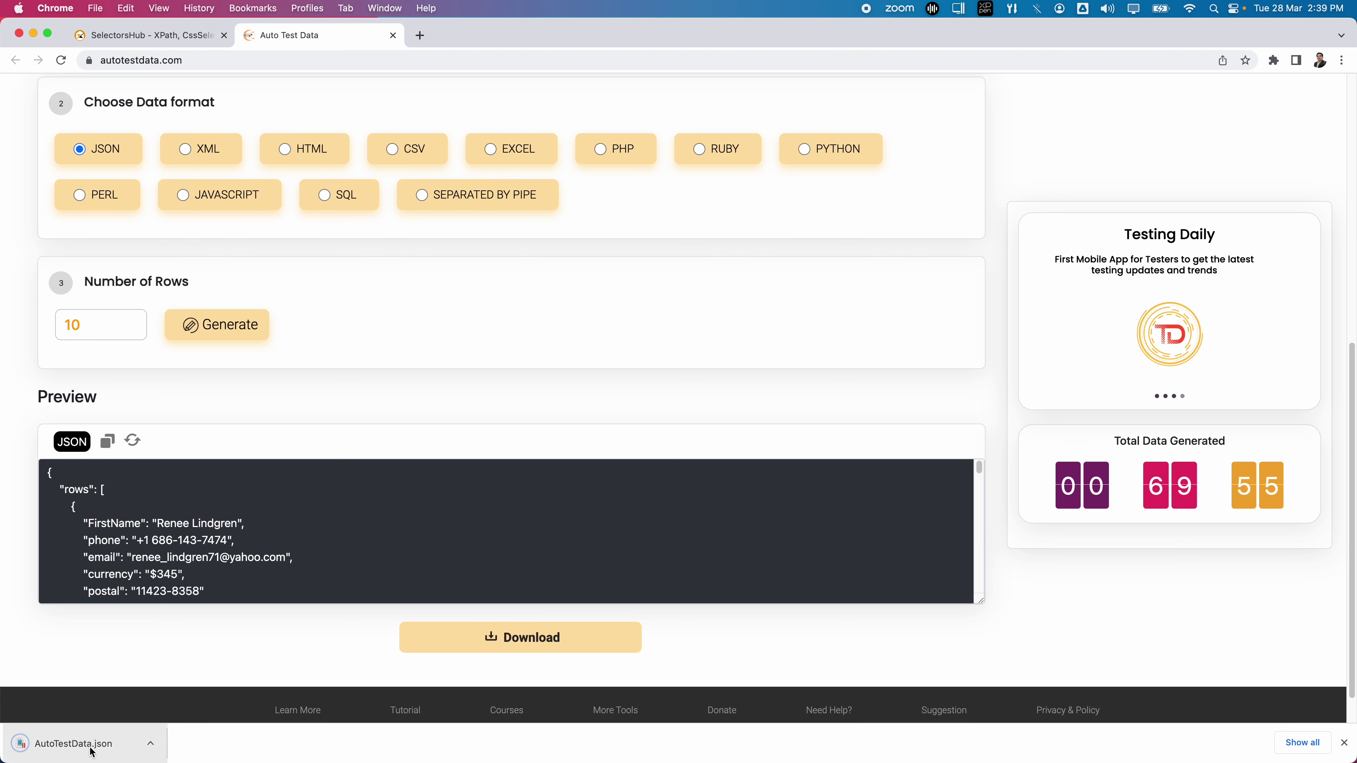
{"action": "left_click_drag", "start_coordinate": [50, 476], "coordinate": [287, 595]}
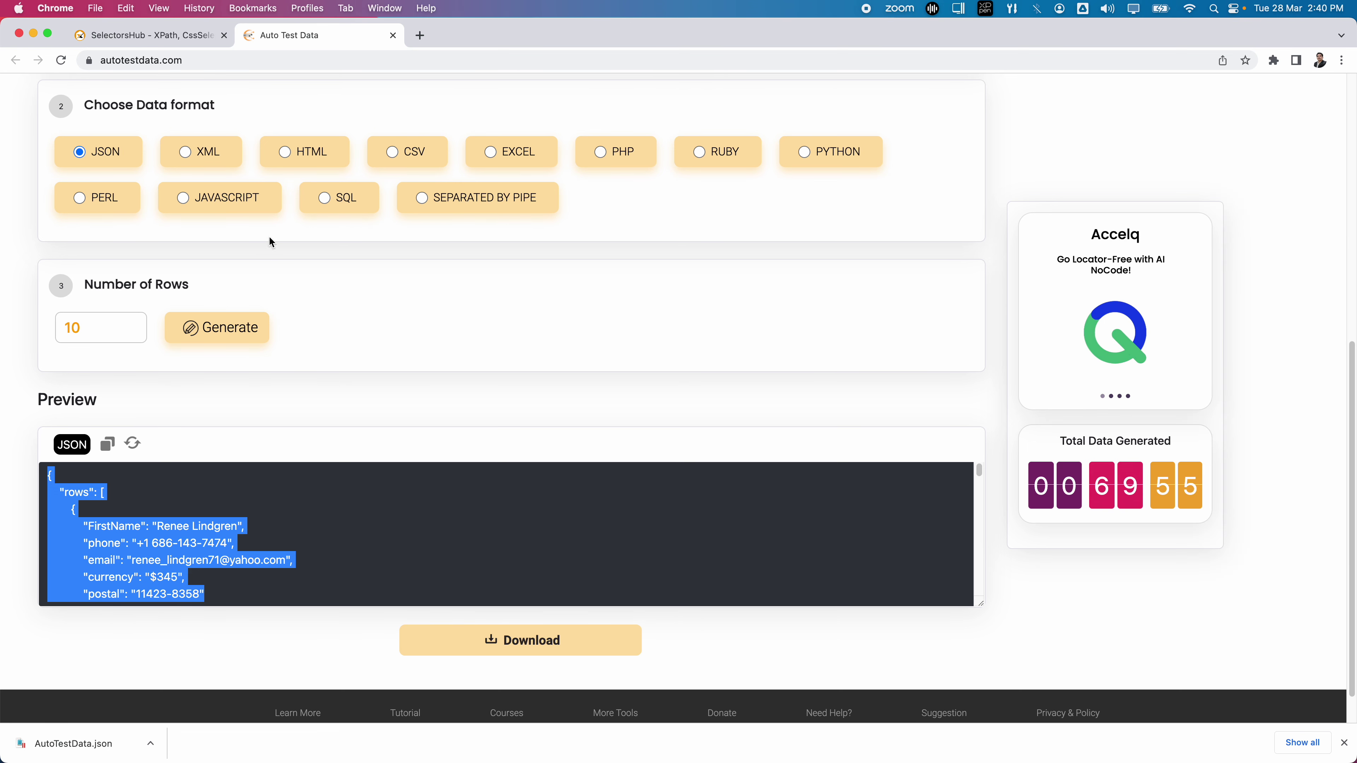
Switch the data format to HTML and regenerate the preview for 10 rows
{"action": "left_click", "coordinate": [286, 153]}
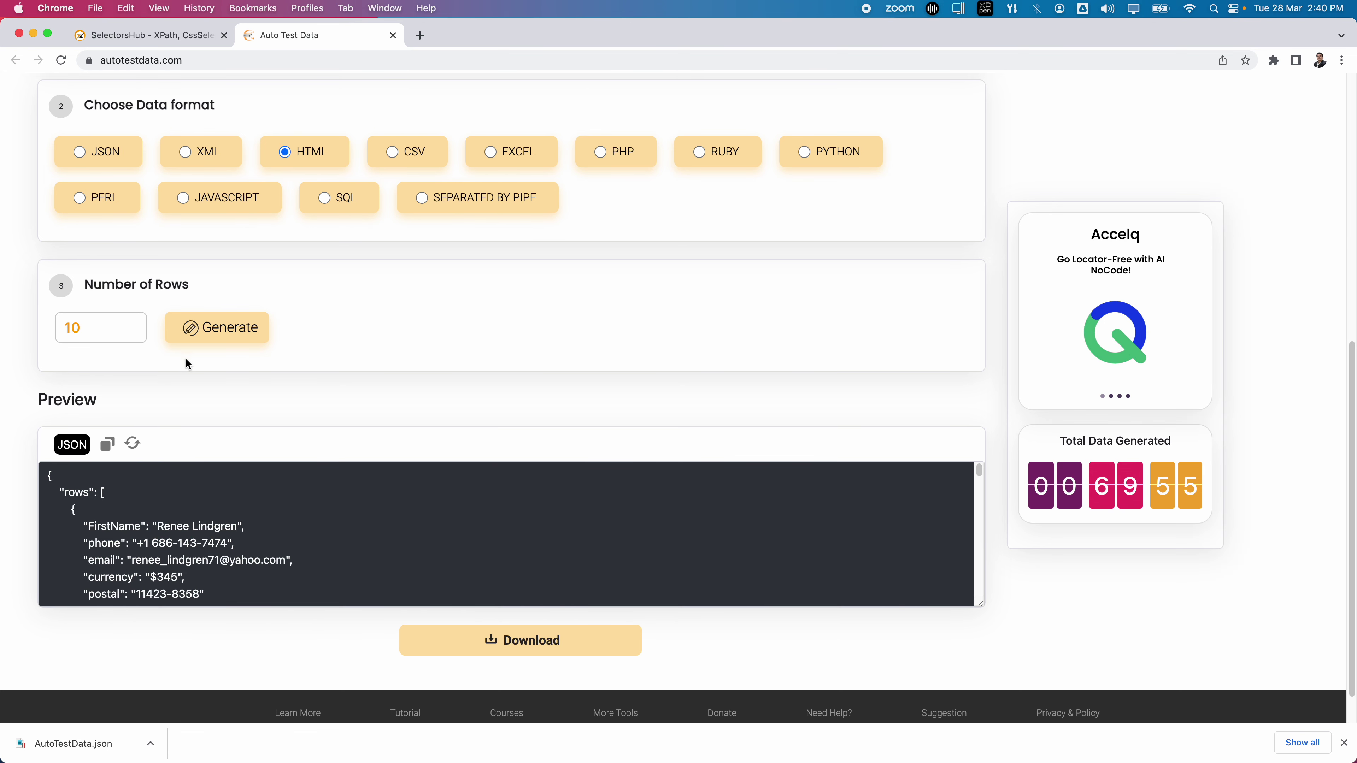
{"action": "left_click", "coordinate": [137, 443]}
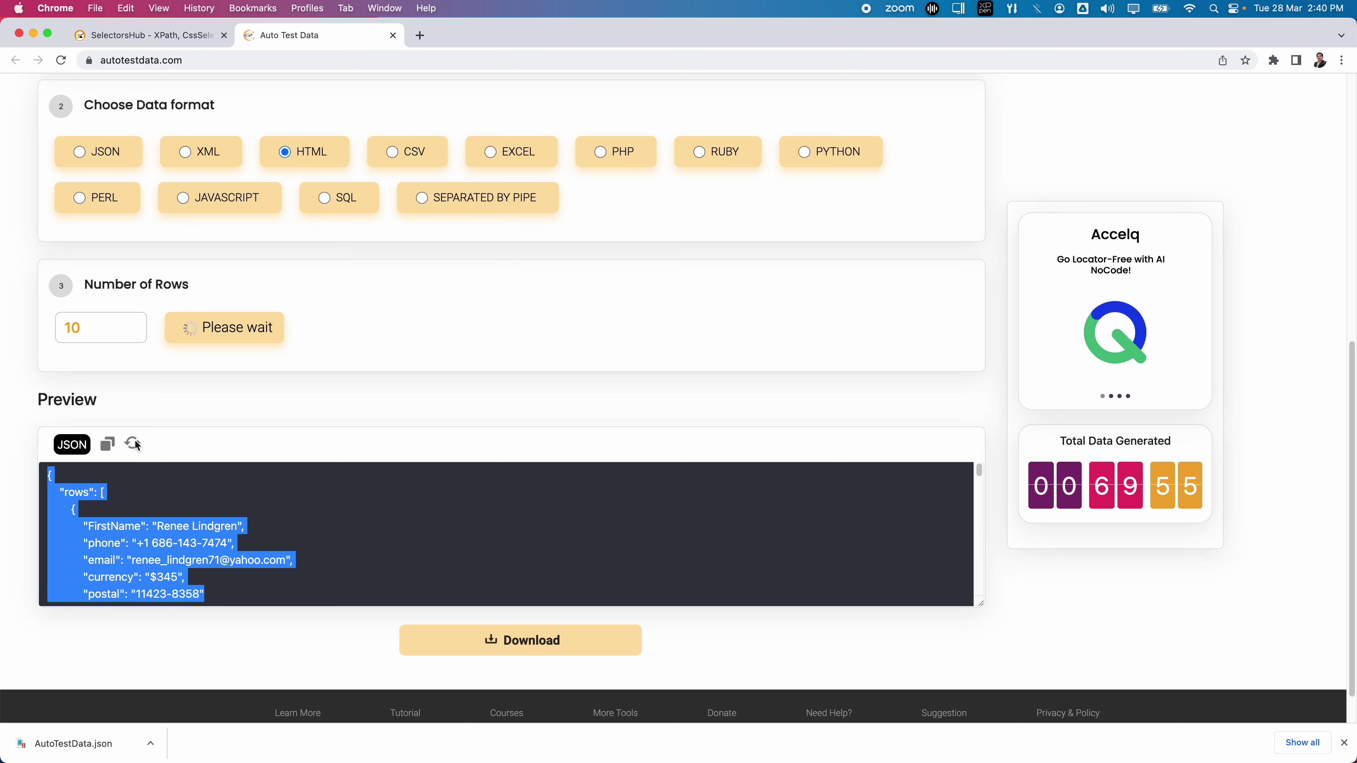
{"action": "scroll", "coordinate": [214, 561], "scroll_direction": "up", "scroll_amount": 3}
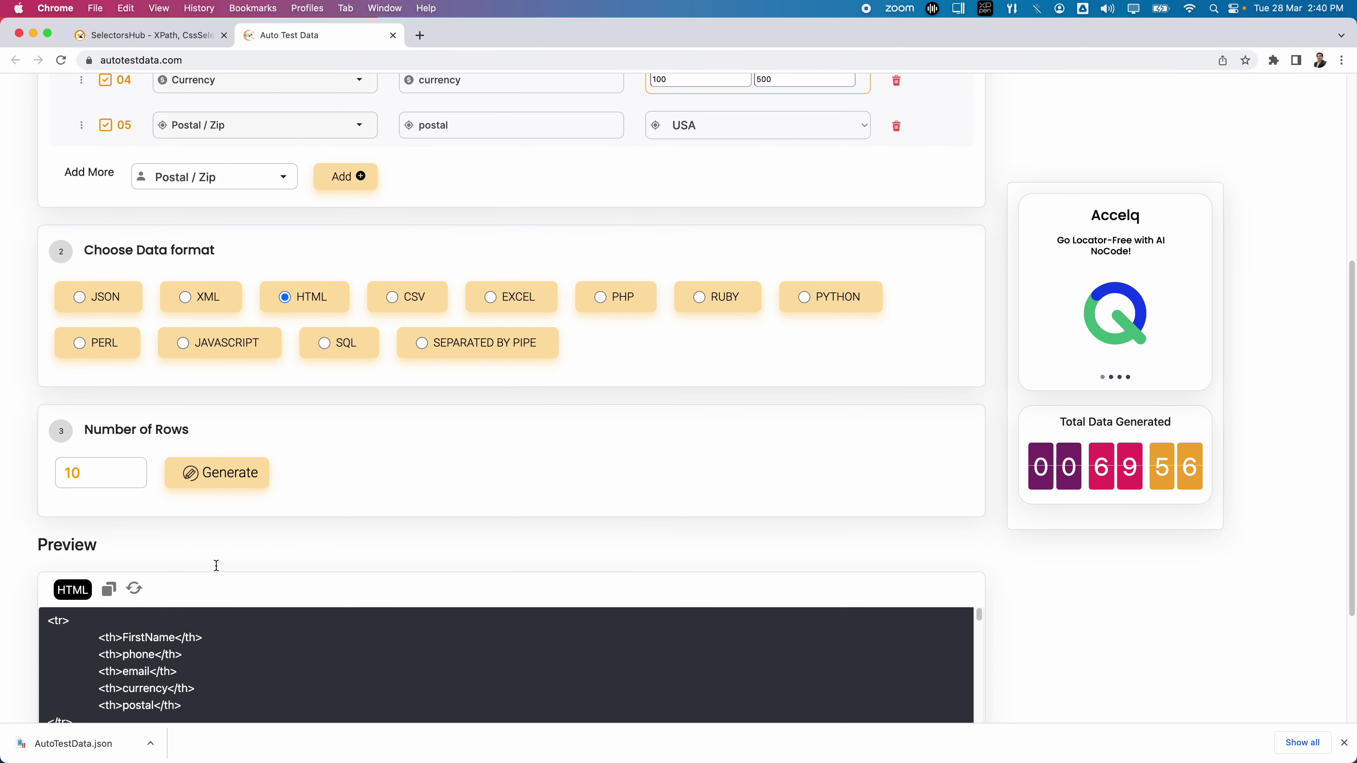
{"action": "scroll", "coordinate": [224, 555], "scroll_direction": "down", "scroll_amount": 1}
{"action": "scroll", "coordinate": [222, 586], "scroll_direction": "down", "scroll_amount": 1}
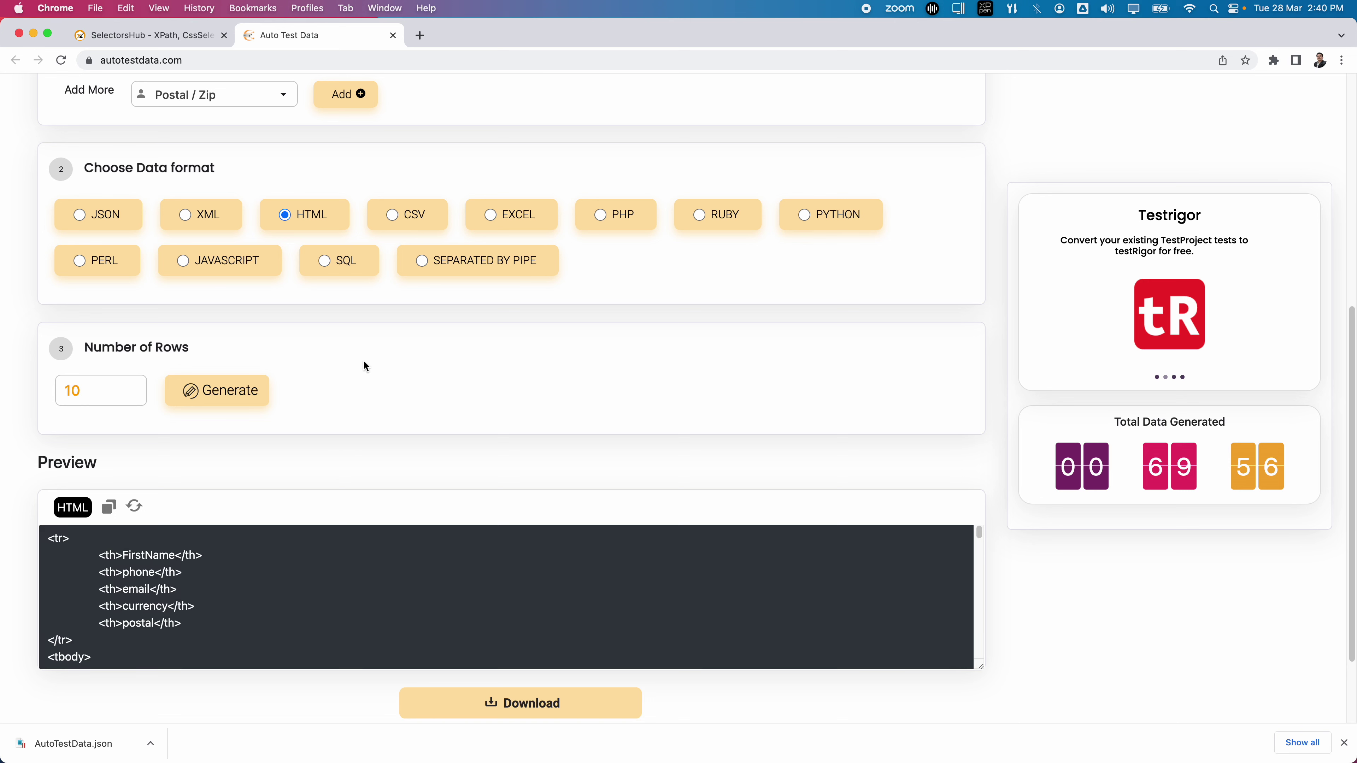
Generate 10 rows in the Separated by Pipe format and copy the previewed data
{"action": "left_click", "coordinate": [423, 262]}
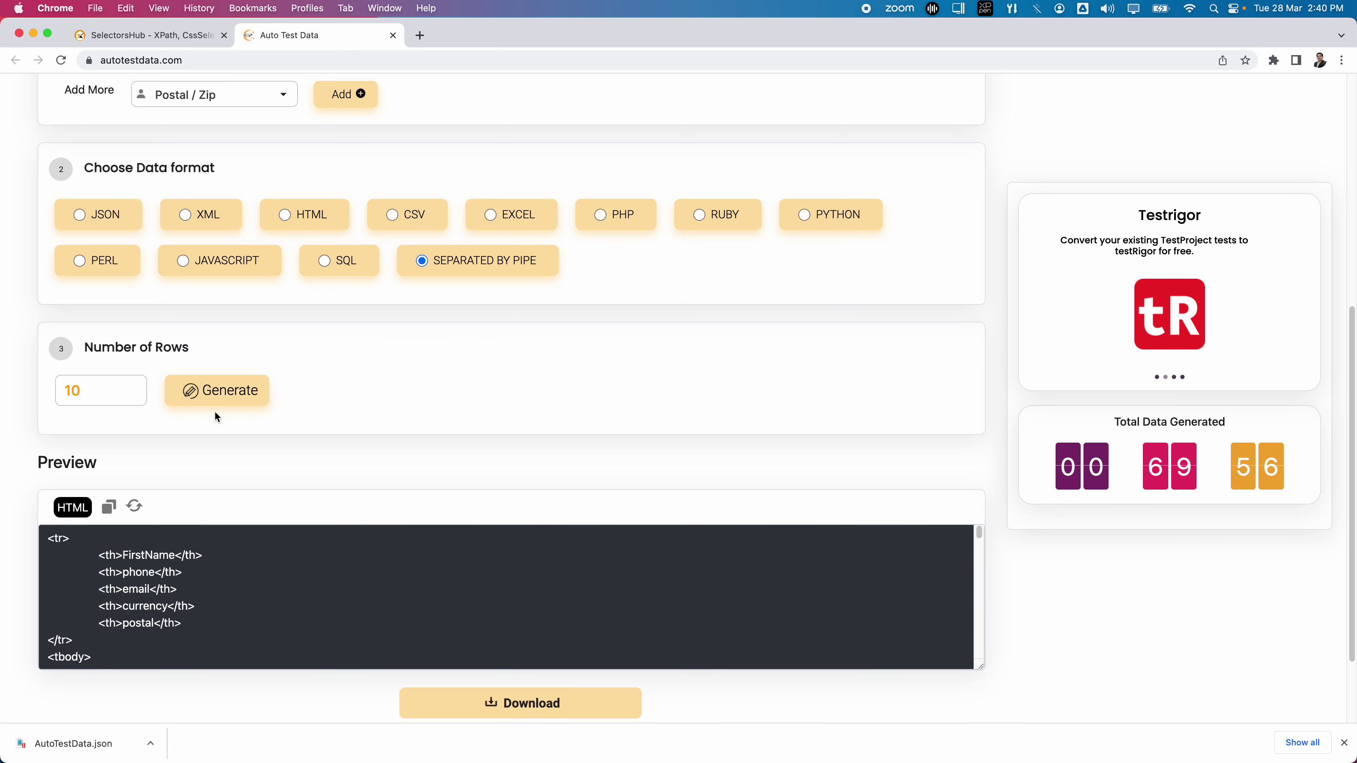
{"action": "left_click", "coordinate": [214, 393]}
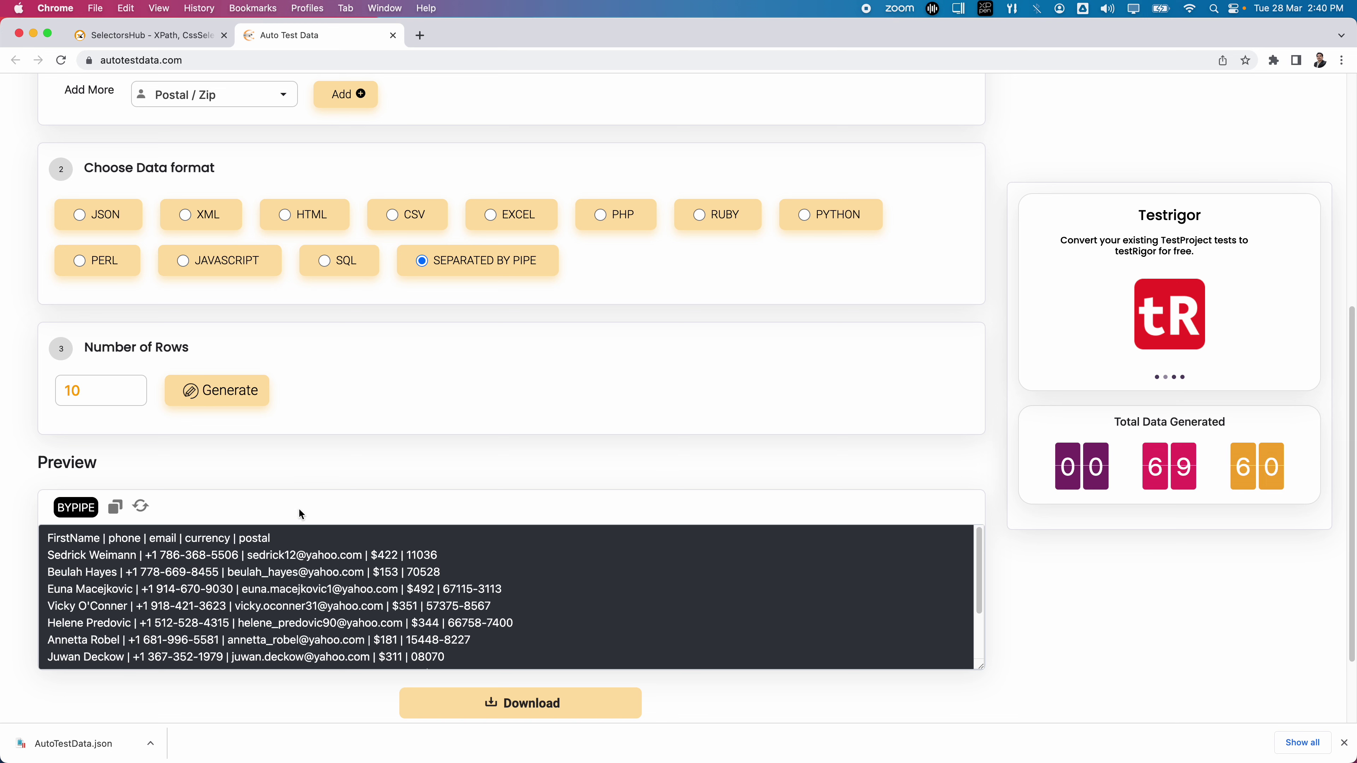
{"action": "left_click_drag", "start_coordinate": [497, 639], "coordinate": [27, 532]}
{"action": "left_click", "coordinate": [100, 569]}
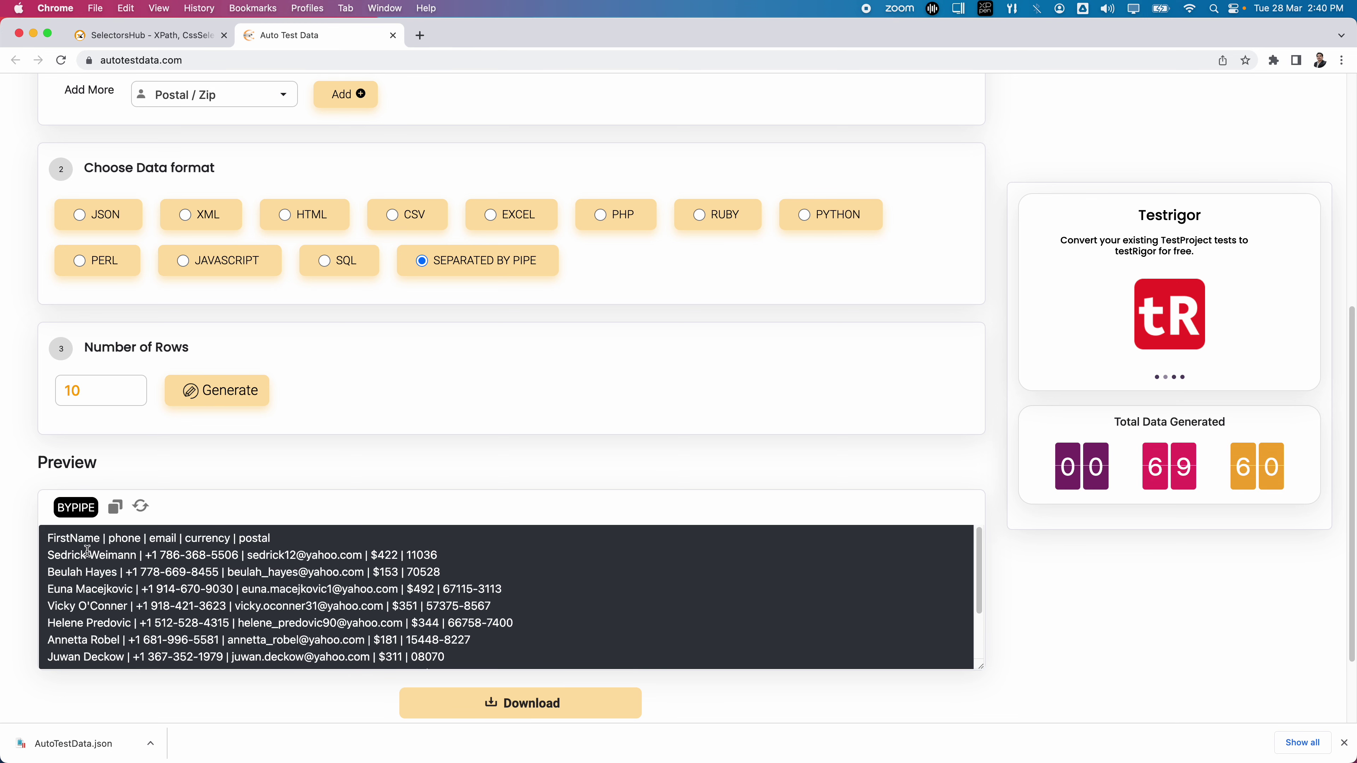
{"action": "left_click", "coordinate": [115, 507]}
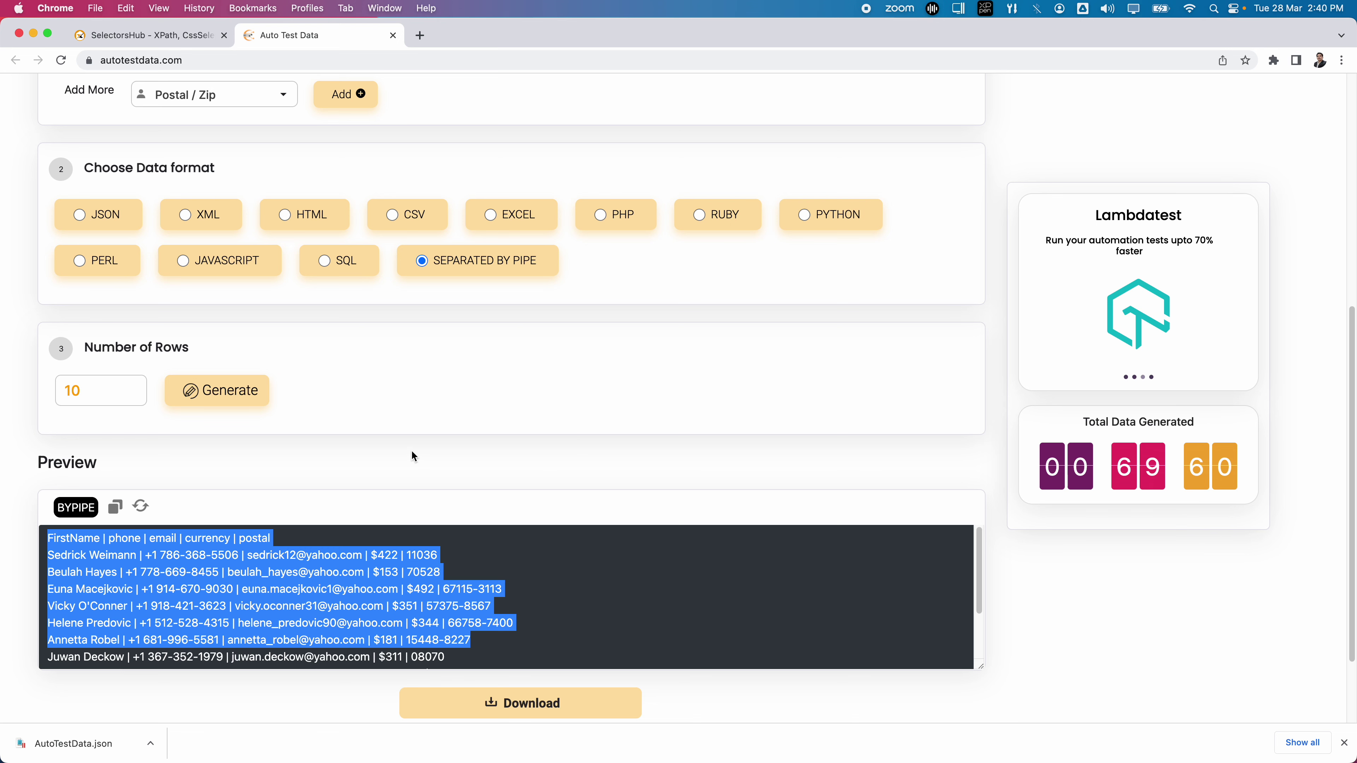
{"action": "scroll", "coordinate": [412, 452], "scroll_direction": "up", "scroll_amount": 4}
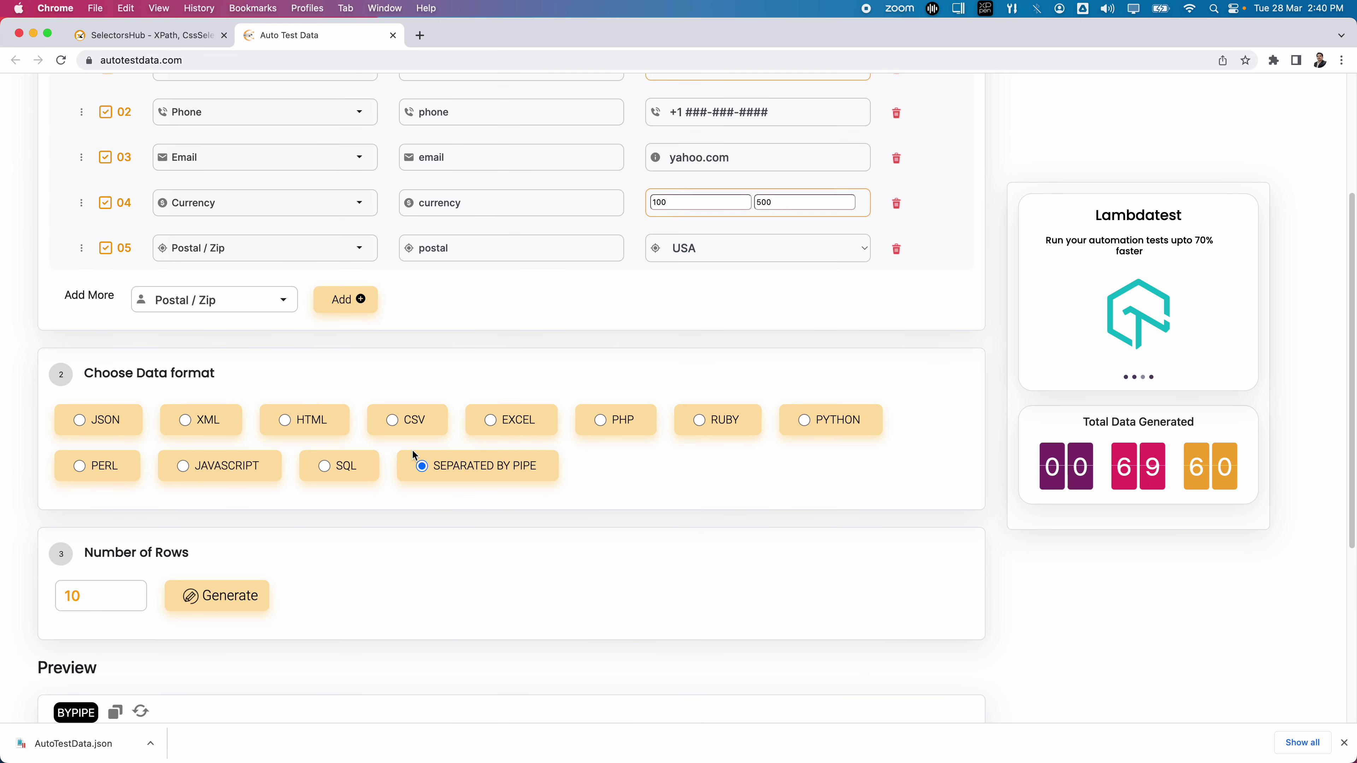
{"action": "scroll", "coordinate": [413, 452], "scroll_direction": "up", "scroll_amount": 4}
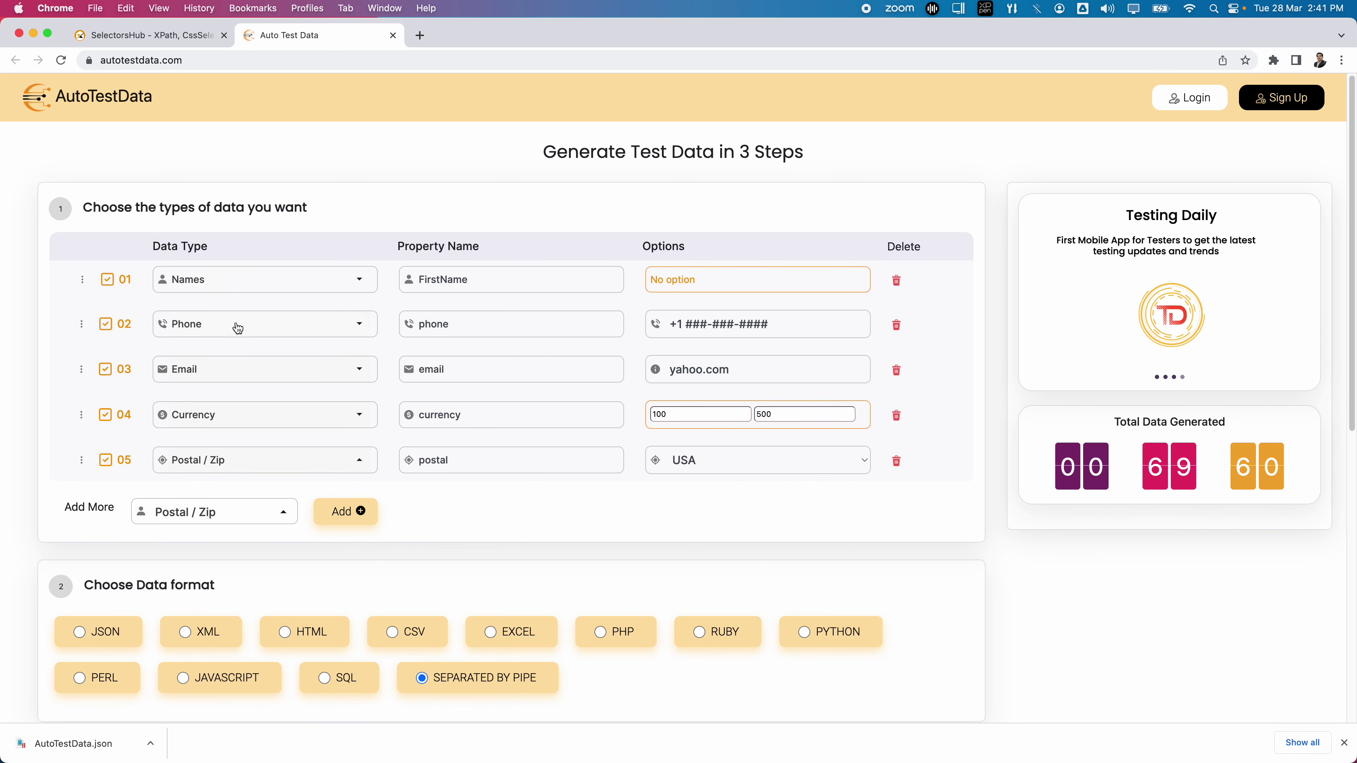
{"action": "scroll", "coordinate": [279, 368], "scroll_direction": "down", "scroll_amount": 6}
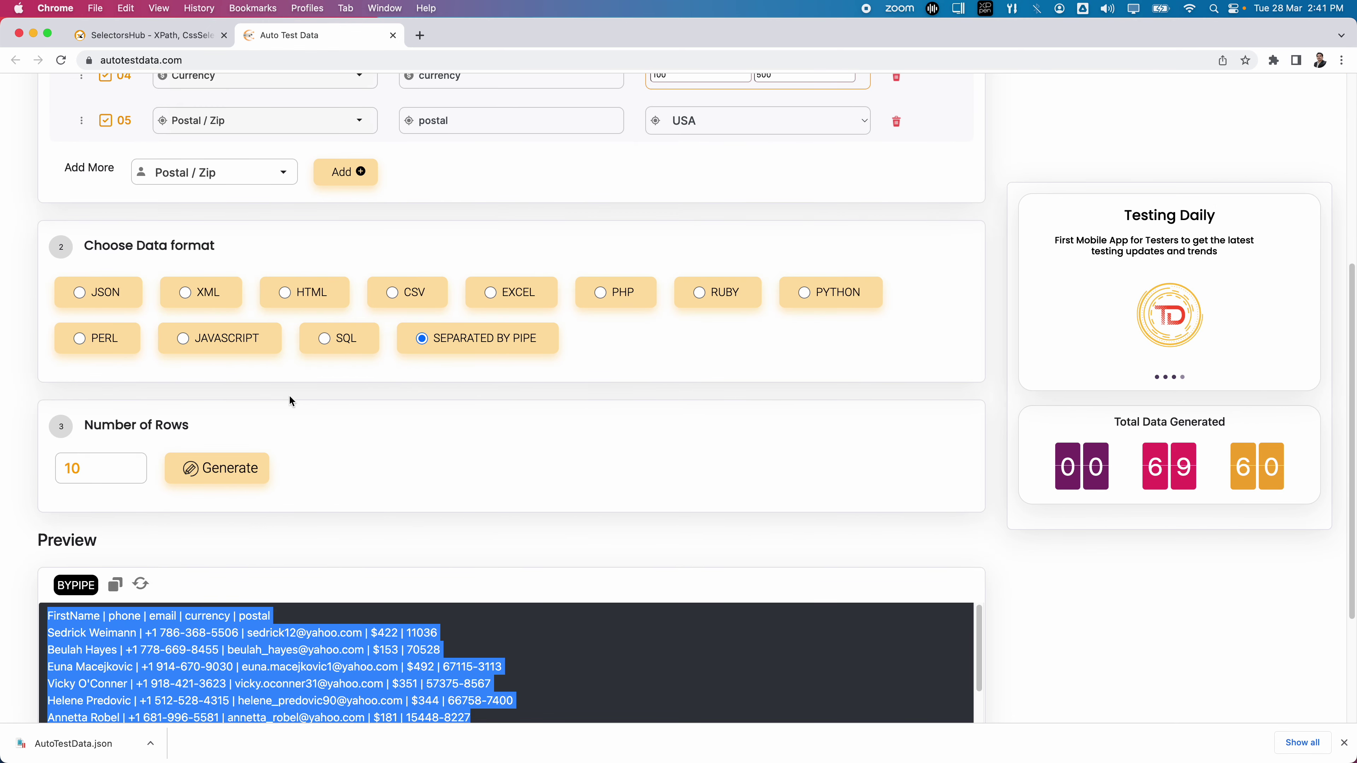
{"action": "scroll", "coordinate": [507, 318], "scroll_direction": "down", "scroll_amount": 1}
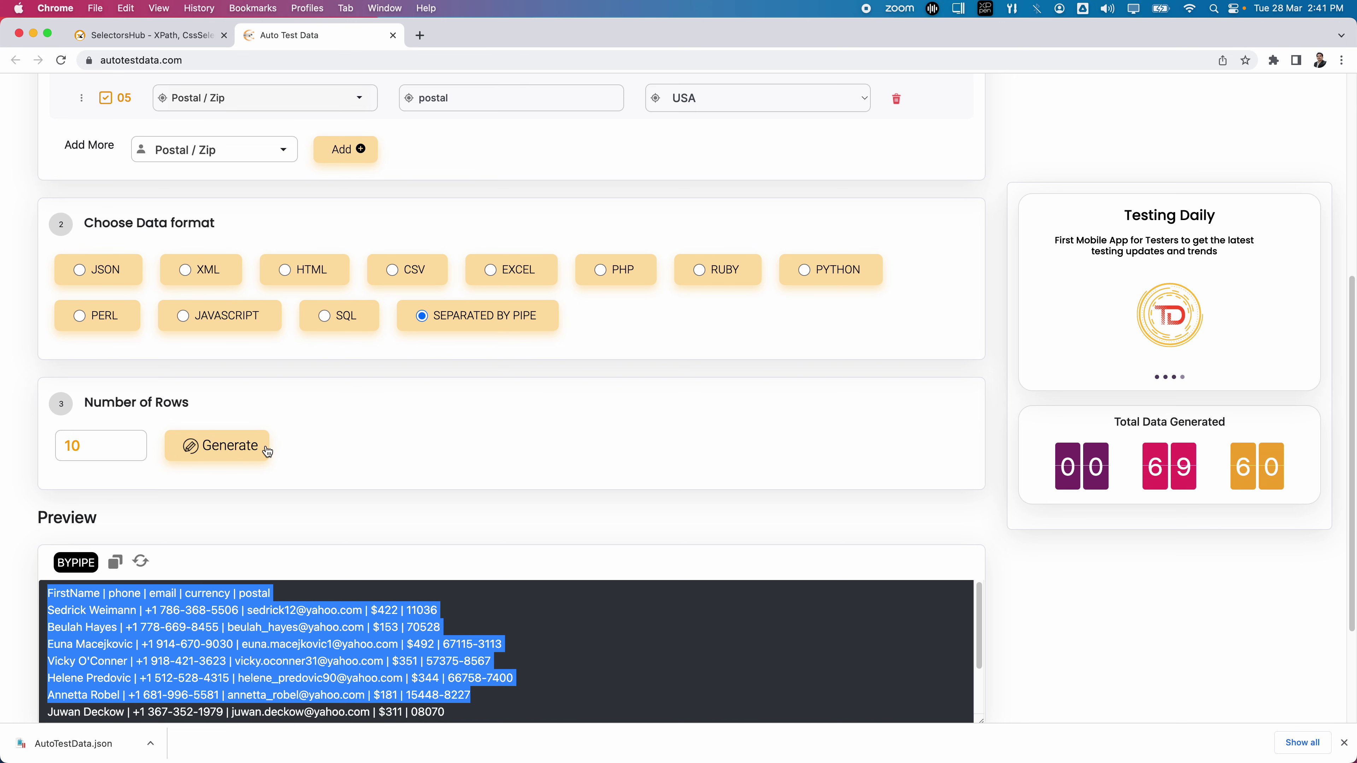
Delete the Currency row from the data types and regenerate the pipe-separated preview
{"action": "scroll", "coordinate": [515, 470], "scroll_direction": "up", "scroll_amount": 10}
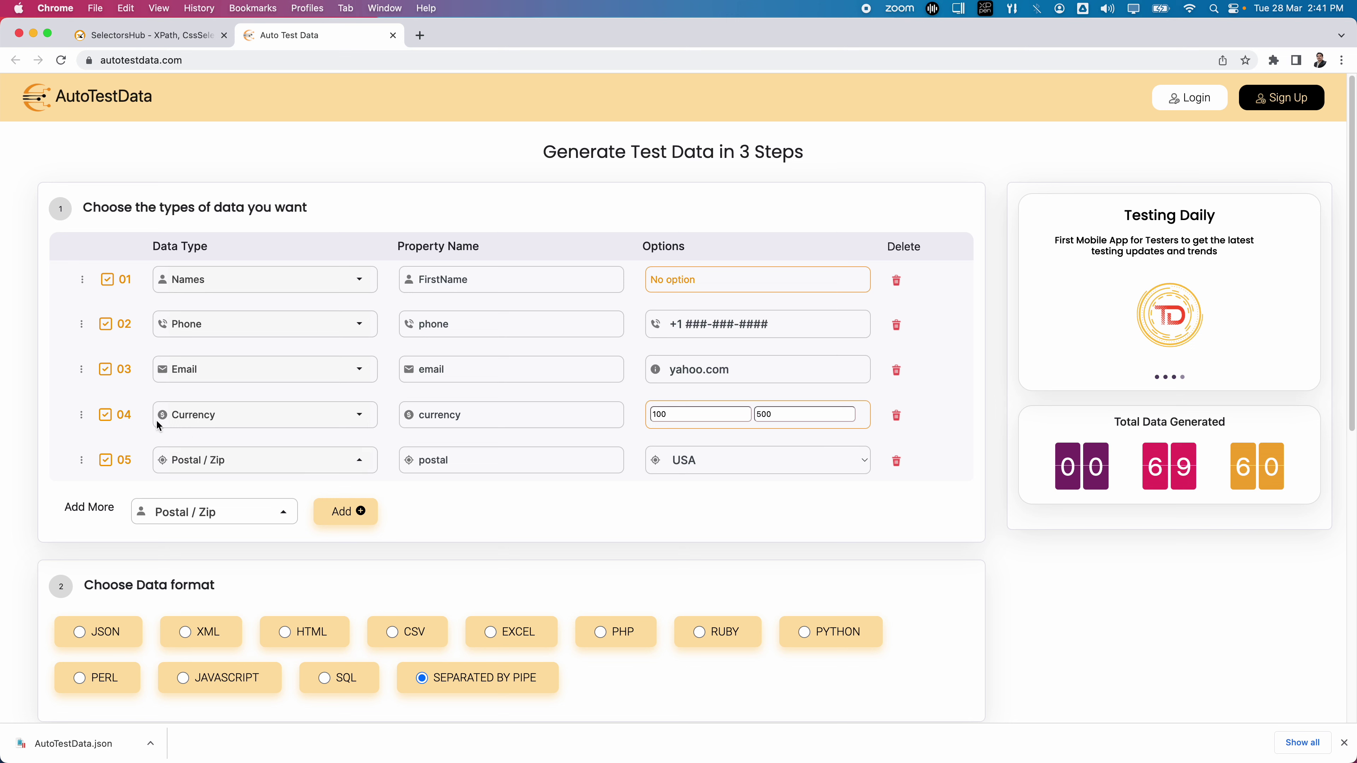
{"action": "left_click", "coordinate": [898, 417]}
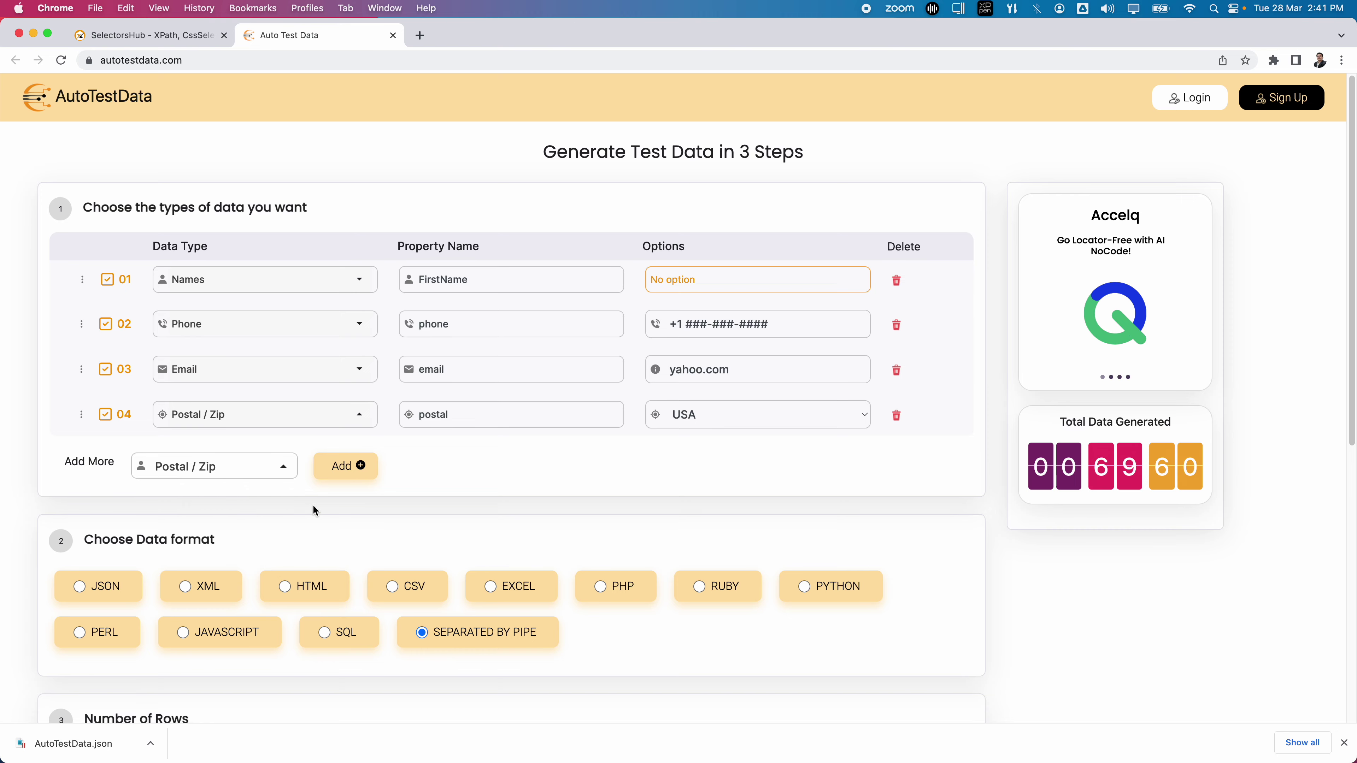
{"action": "scroll", "coordinate": [884, 464], "scroll_direction": "down", "scroll_amount": 7}
{"action": "left_click", "coordinate": [140, 473]}
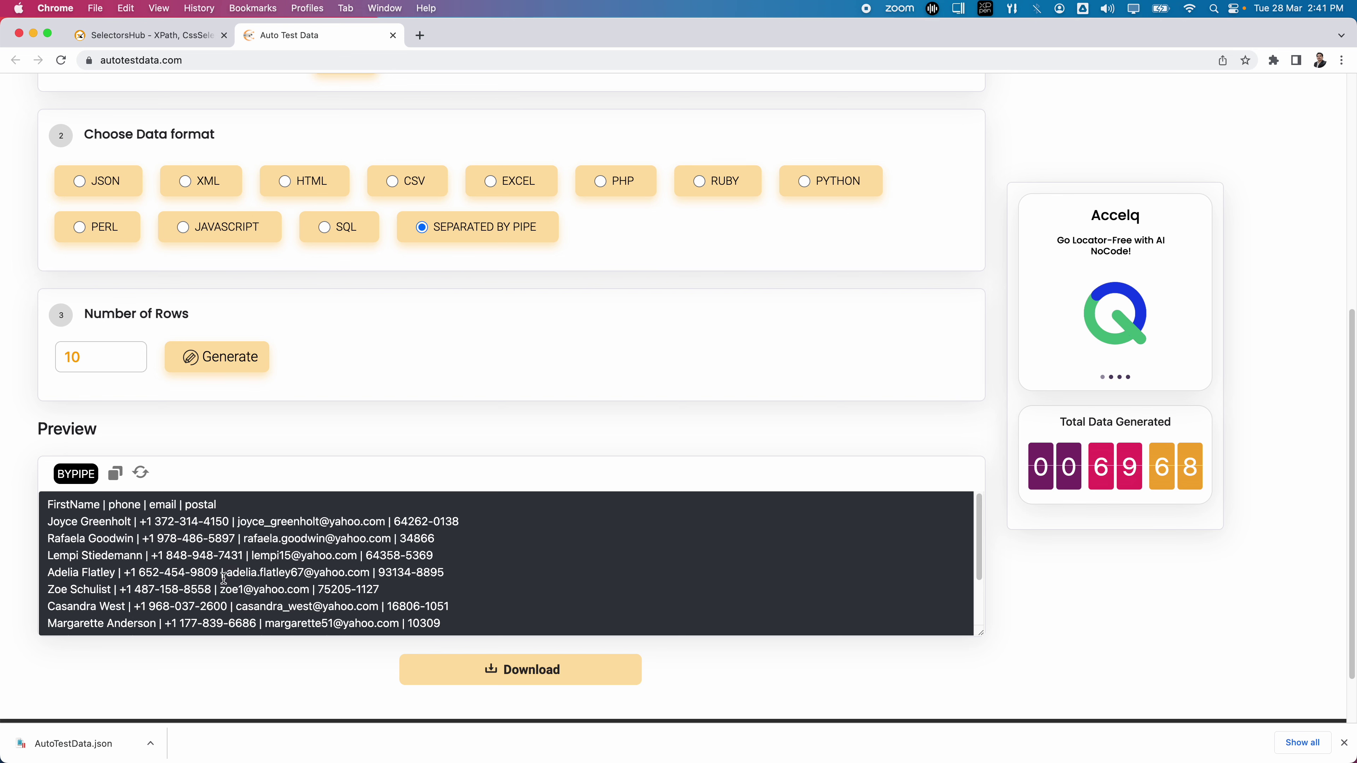
Reorder the data type rows so that Email comes first and Phone comes last
{"action": "scroll", "coordinate": [221, 575], "scroll_direction": "up", "scroll_amount": 7}
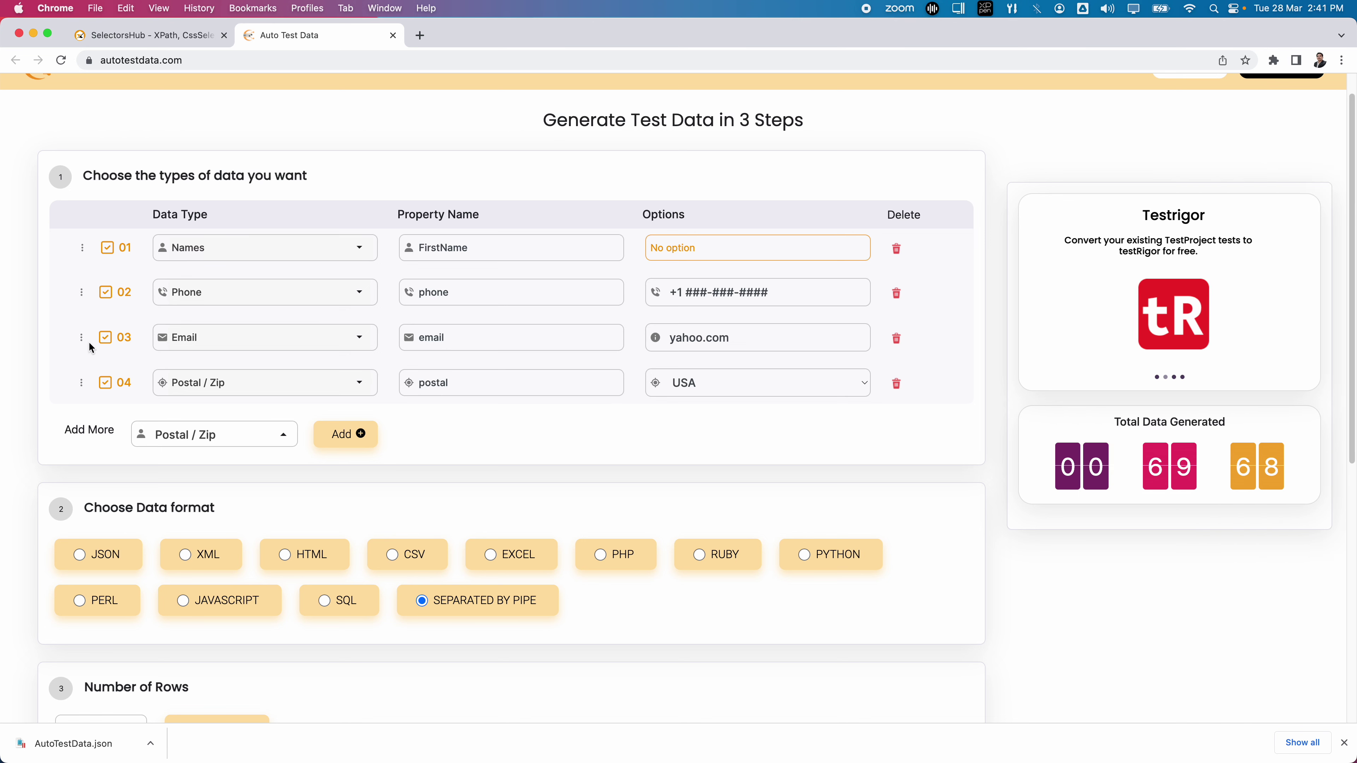
{"action": "left_click_drag", "start_coordinate": [81, 337], "coordinate": [78, 245]}
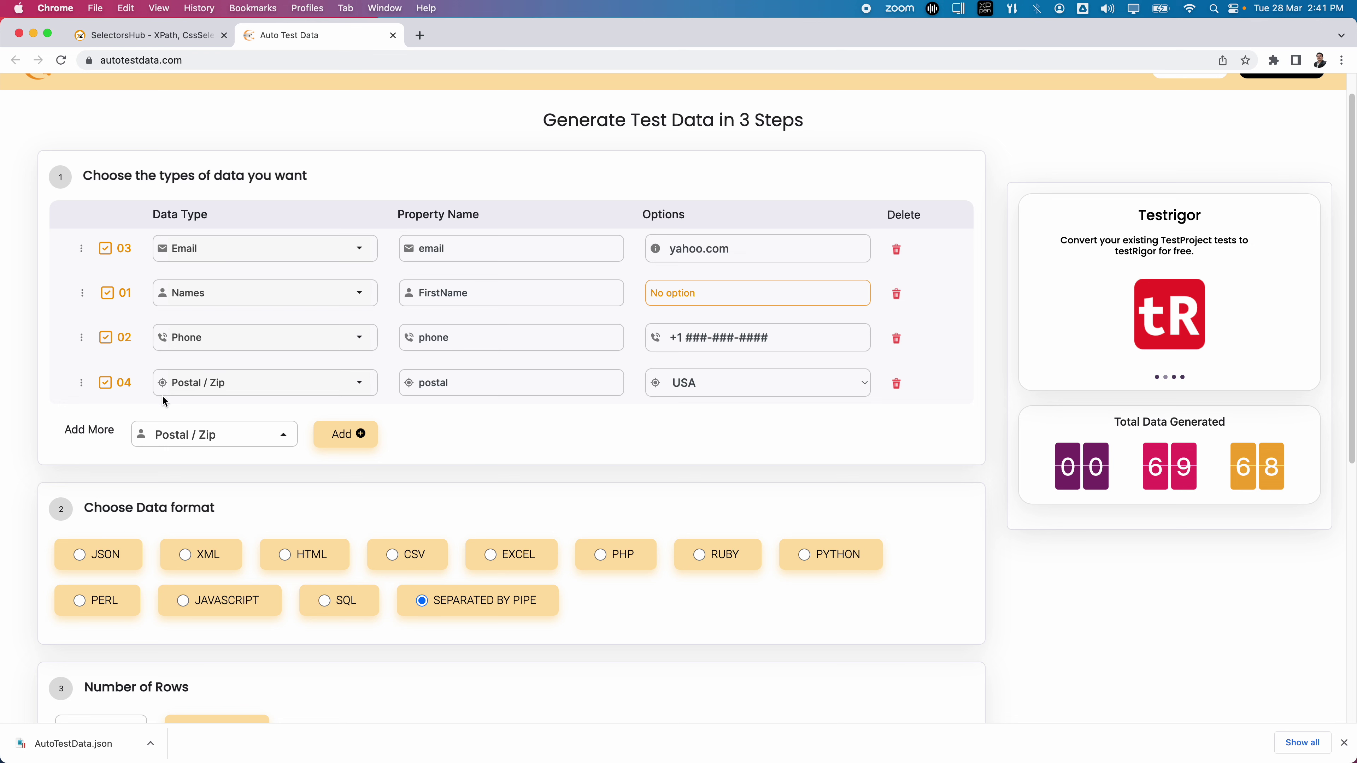
{"action": "left_click_drag", "start_coordinate": [85, 339], "coordinate": [92, 441]}
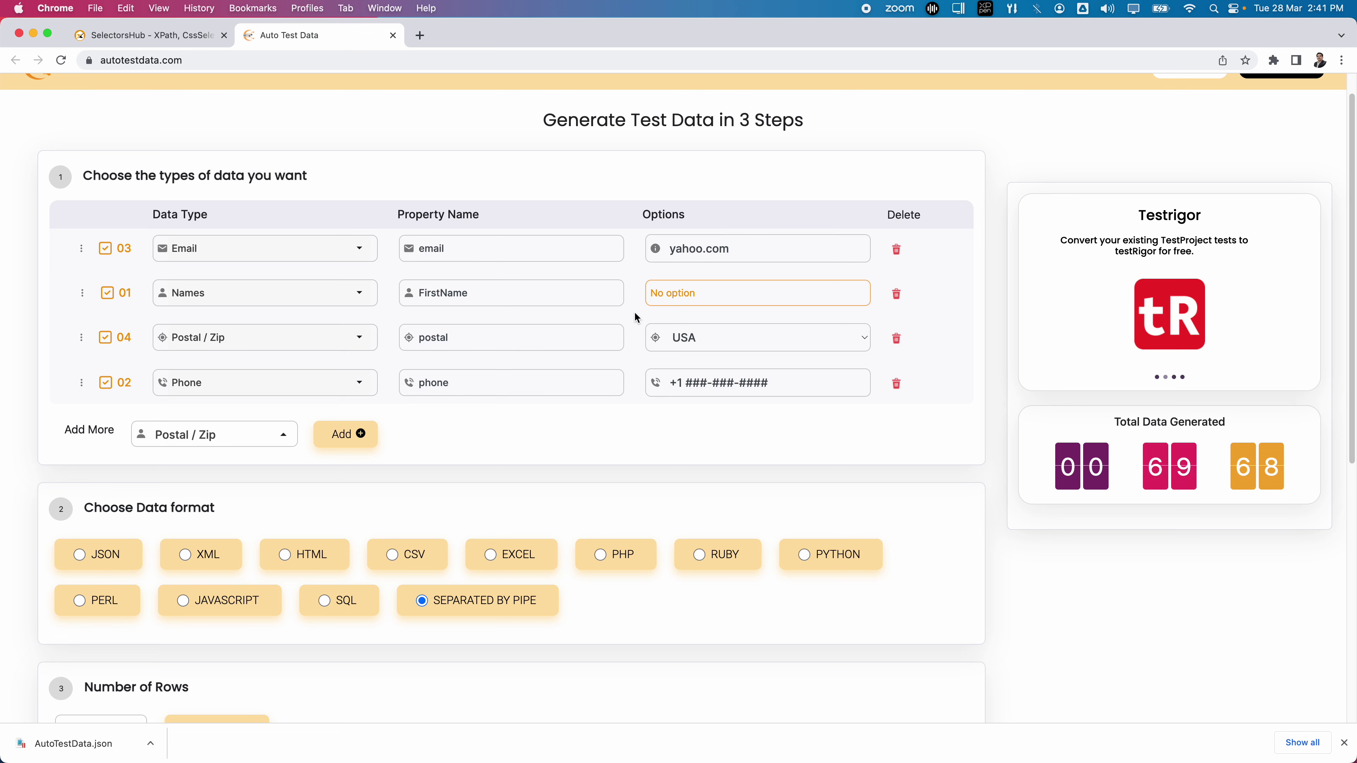
Generate 10 rows in JSON format with the reordered fields and check the field order in the first record
{"action": "scroll", "coordinate": [462, 453], "scroll_direction": "down", "scroll_amount": 2}
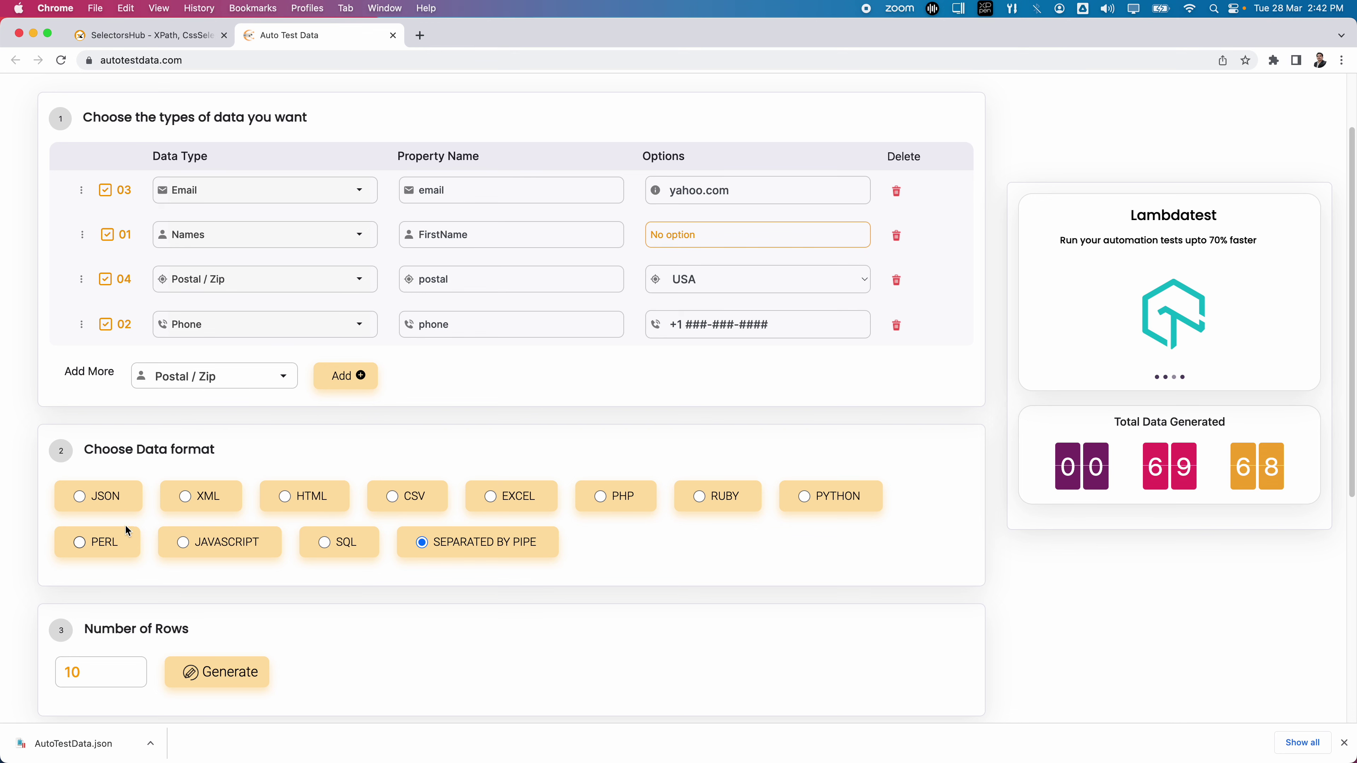
{"action": "left_click", "coordinate": [80, 496]}
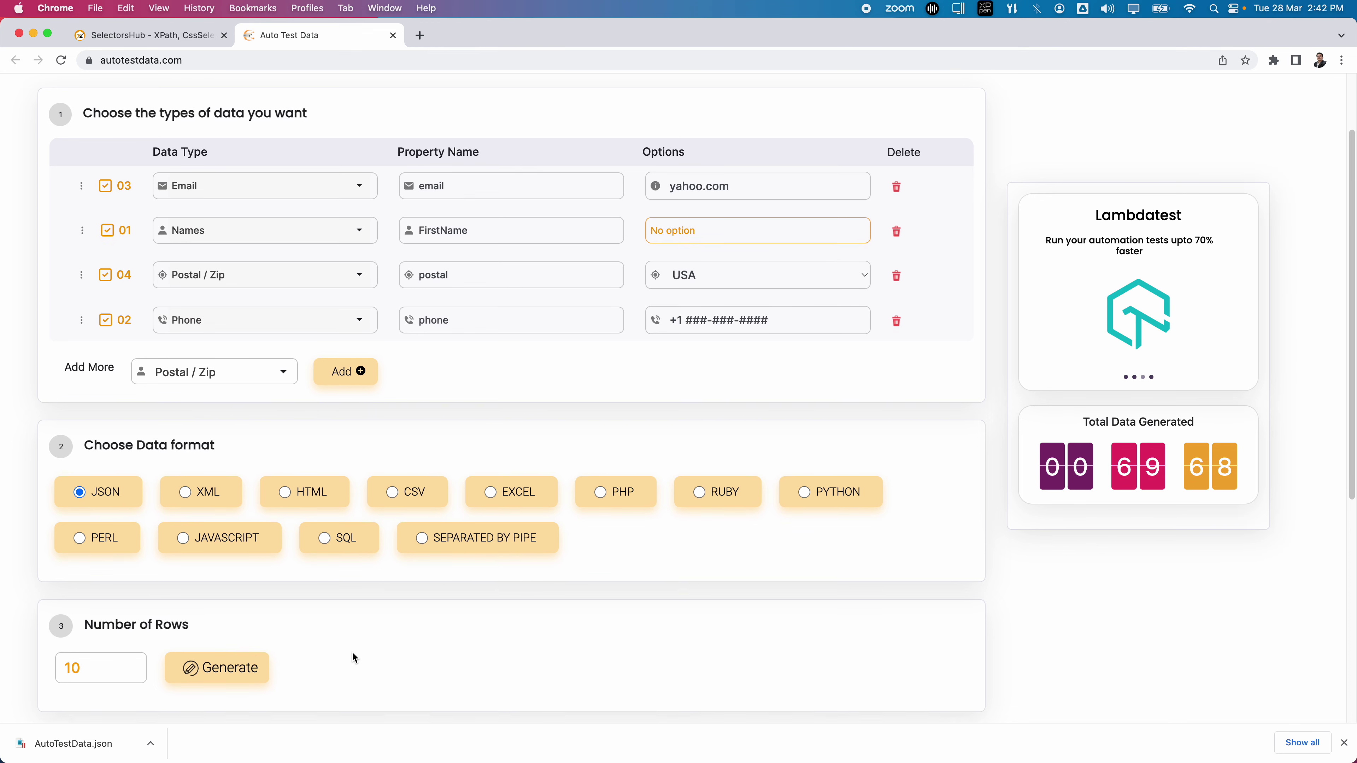
{"action": "scroll", "coordinate": [352, 650], "scroll_direction": "down", "scroll_amount": 4}
{"action": "left_click", "coordinate": [244, 562]}
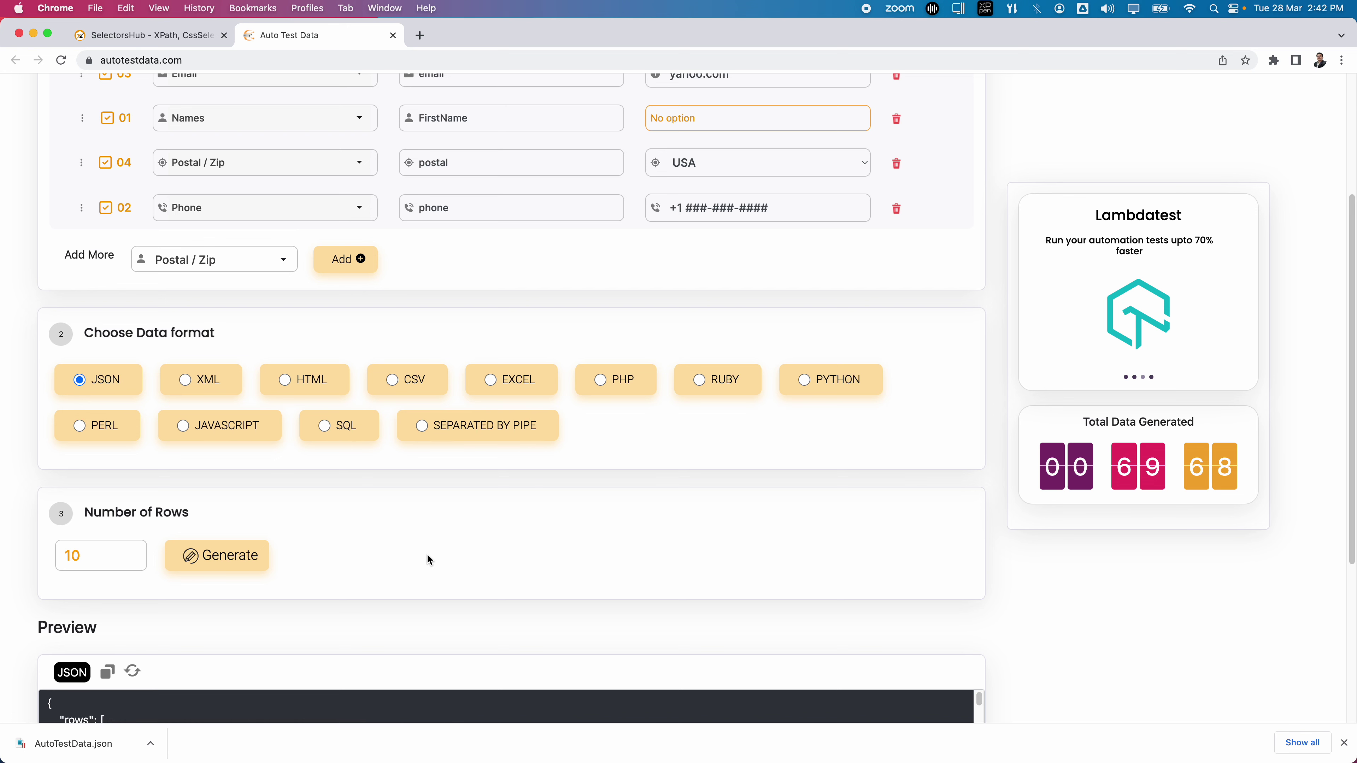
{"action": "scroll", "coordinate": [678, 608], "scroll_direction": "down", "scroll_amount": 8}
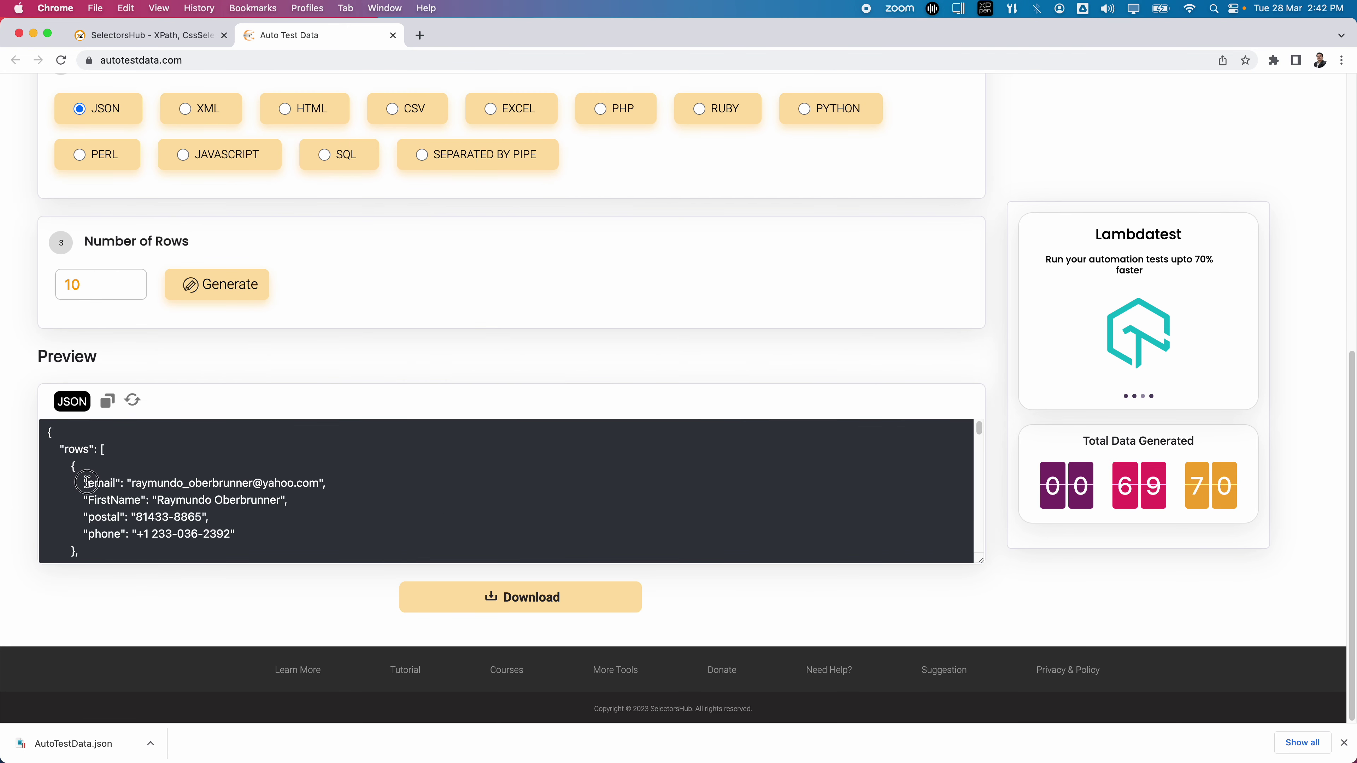
{"action": "left_click_drag", "start_coordinate": [88, 483], "coordinate": [121, 482]}
{"action": "double_click", "coordinate": [94, 499]}
Set the number of rows to 100 and generate the JSON test data
{"action": "scroll", "coordinate": [353, 491], "scroll_direction": "up", "scroll_amount": 7}
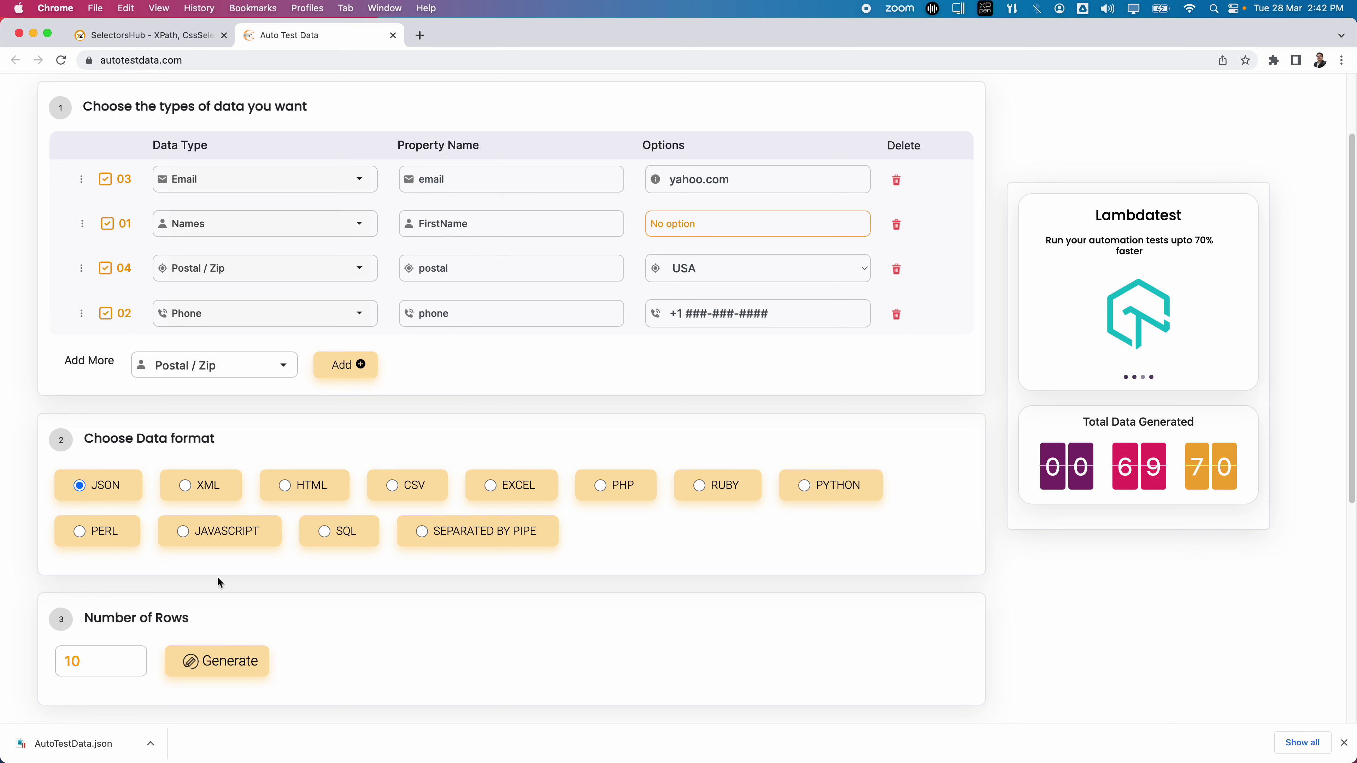
{"action": "scroll", "coordinate": [219, 575], "scroll_direction": "down", "scroll_amount": 1}
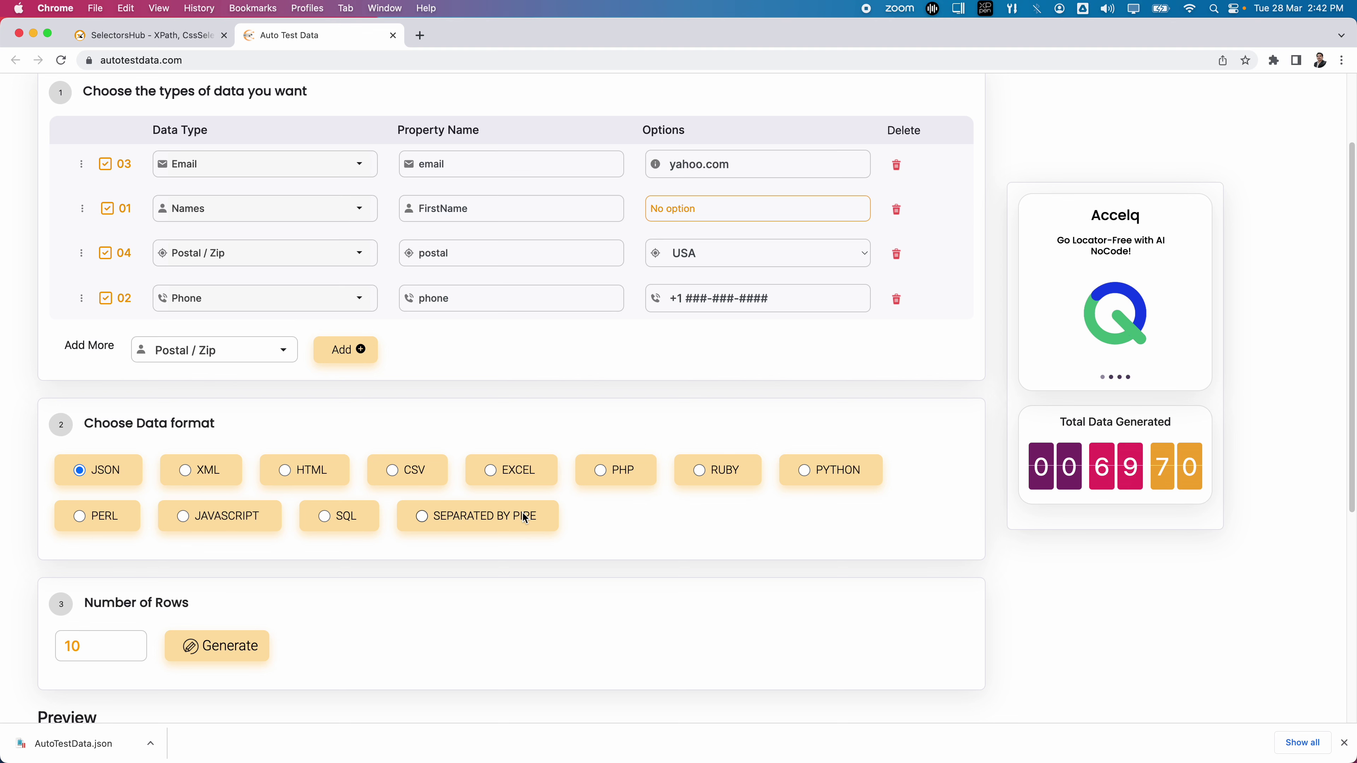
{"action": "scroll", "coordinate": [236, 588], "scroll_direction": "down", "scroll_amount": 1}
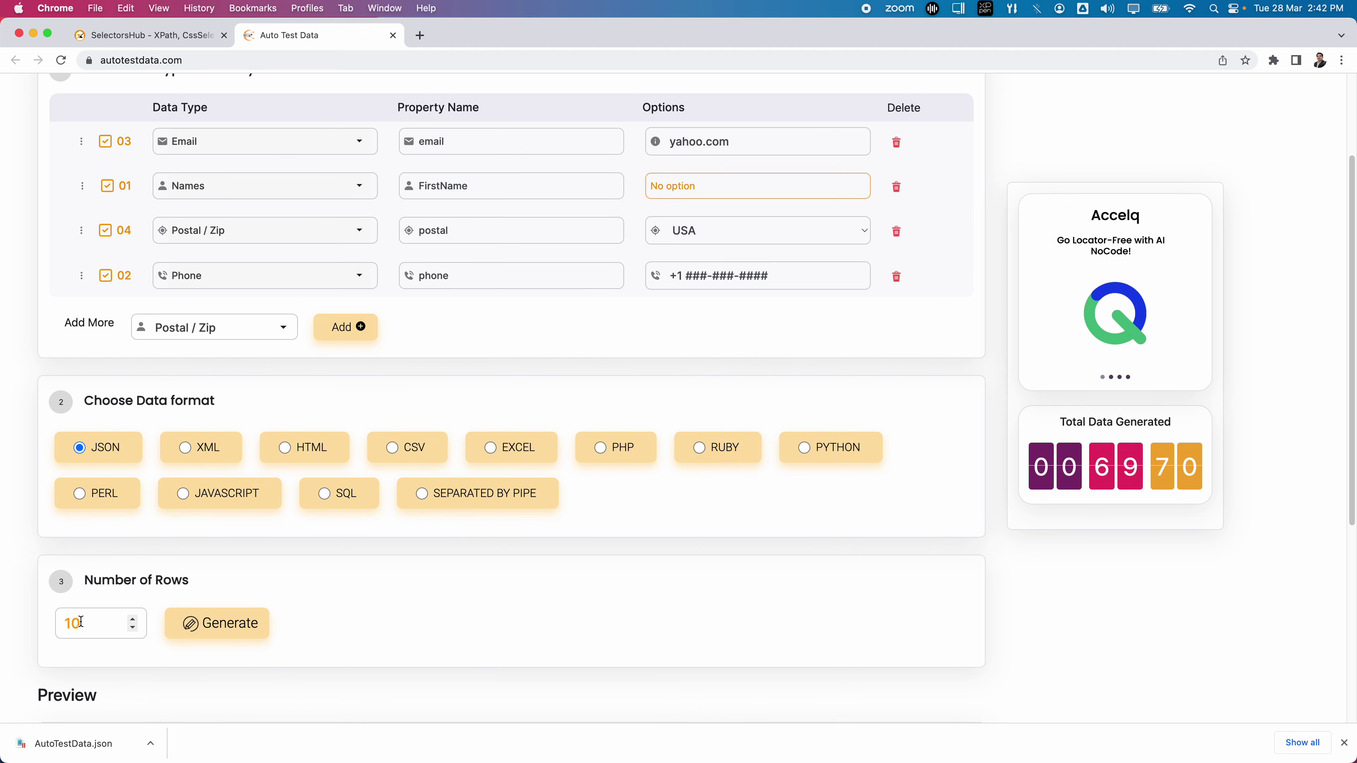
{"action": "double_click", "coordinate": [66, 622]}
{"action": "type", "text": "100"}
{"action": "left_click", "coordinate": [227, 630]}
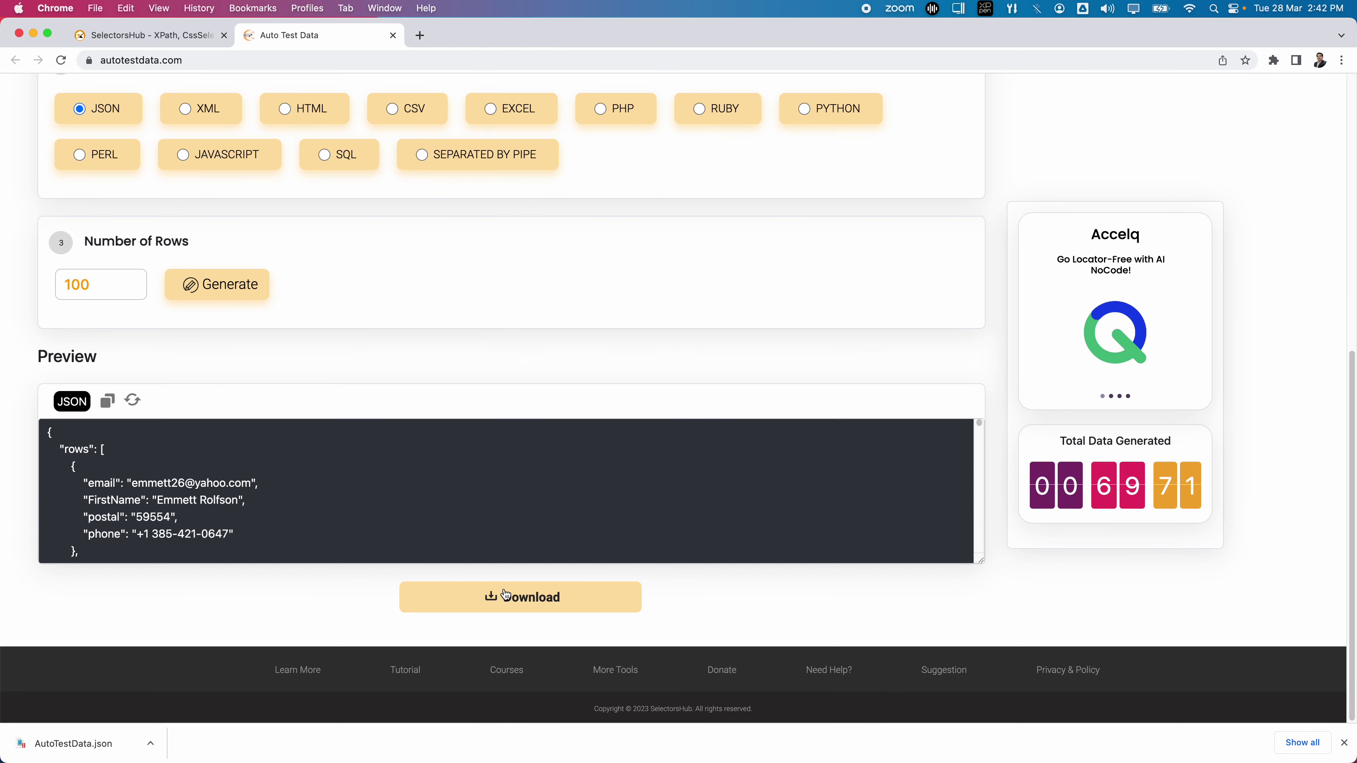
Browse through the records of the 100-row JSON preview
{"action": "scroll", "coordinate": [310, 494], "scroll_direction": "down", "scroll_amount": 10}
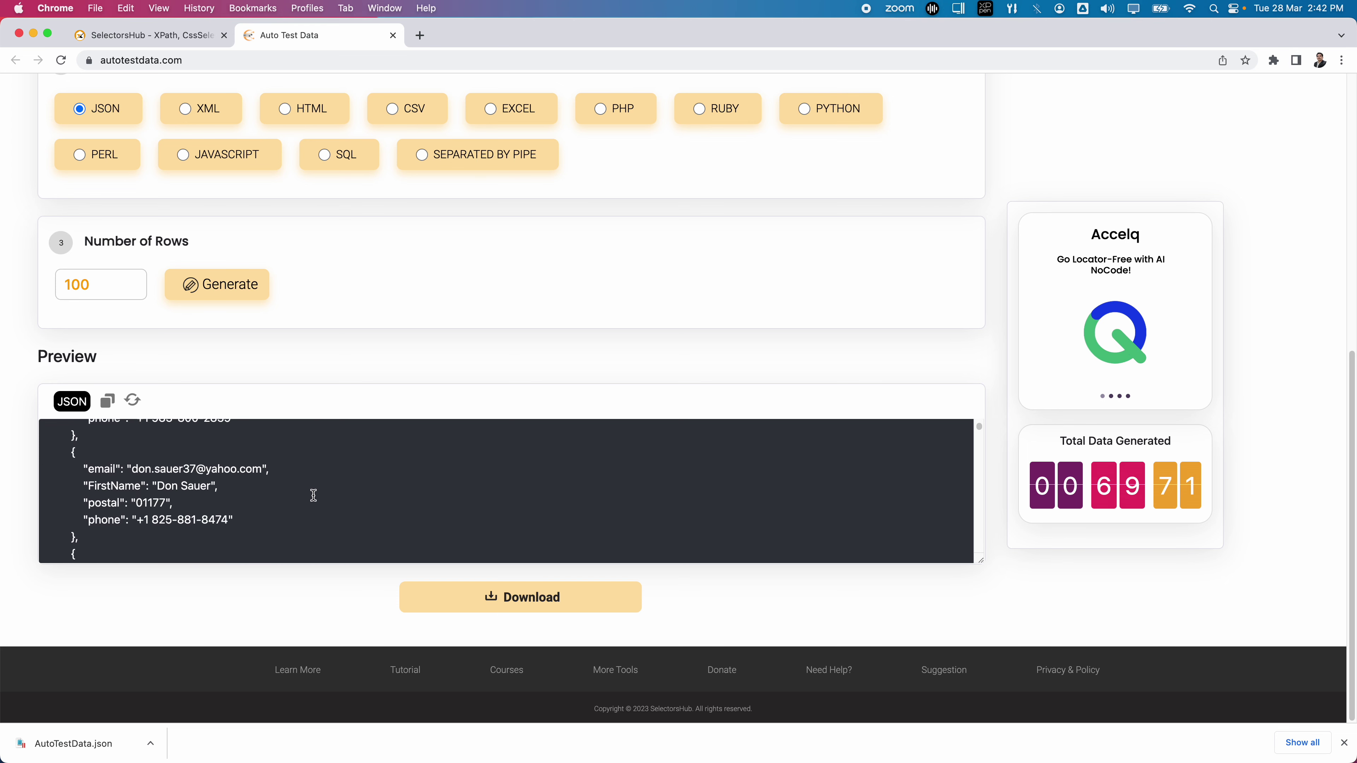
{"action": "scroll", "coordinate": [314, 495], "scroll_direction": "down", "scroll_amount": 10}
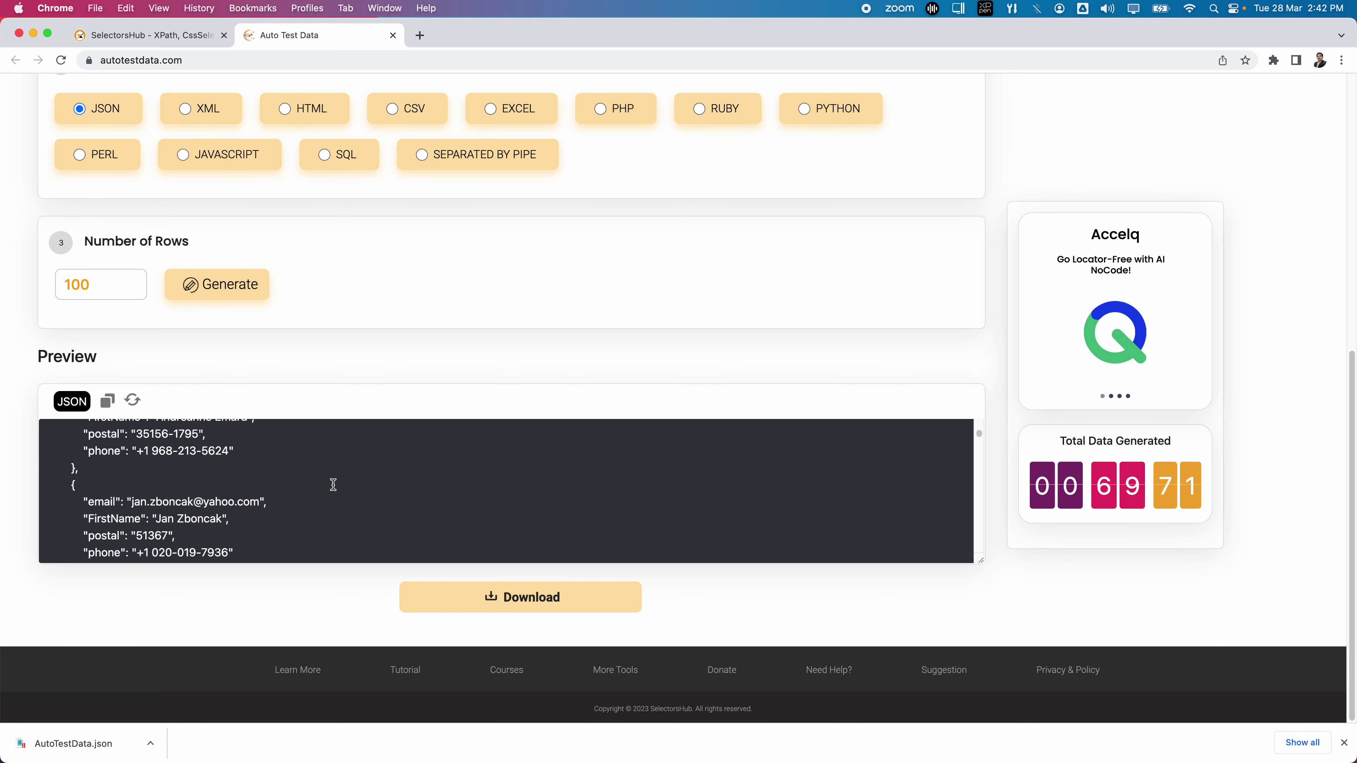
{"action": "scroll", "coordinate": [333, 485], "scroll_direction": "down", "scroll_amount": 3}
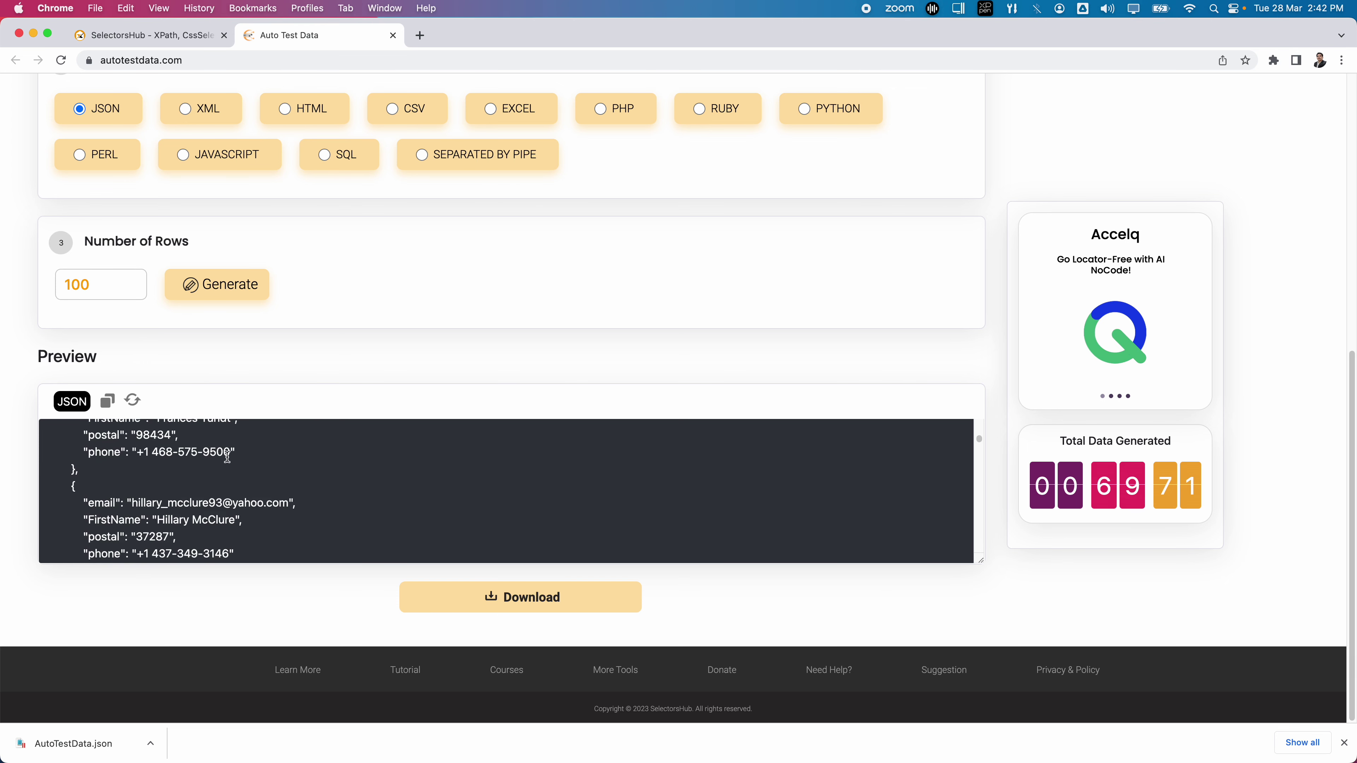
{"action": "scroll", "coordinate": [271, 470], "scroll_direction": "down", "scroll_amount": 8}
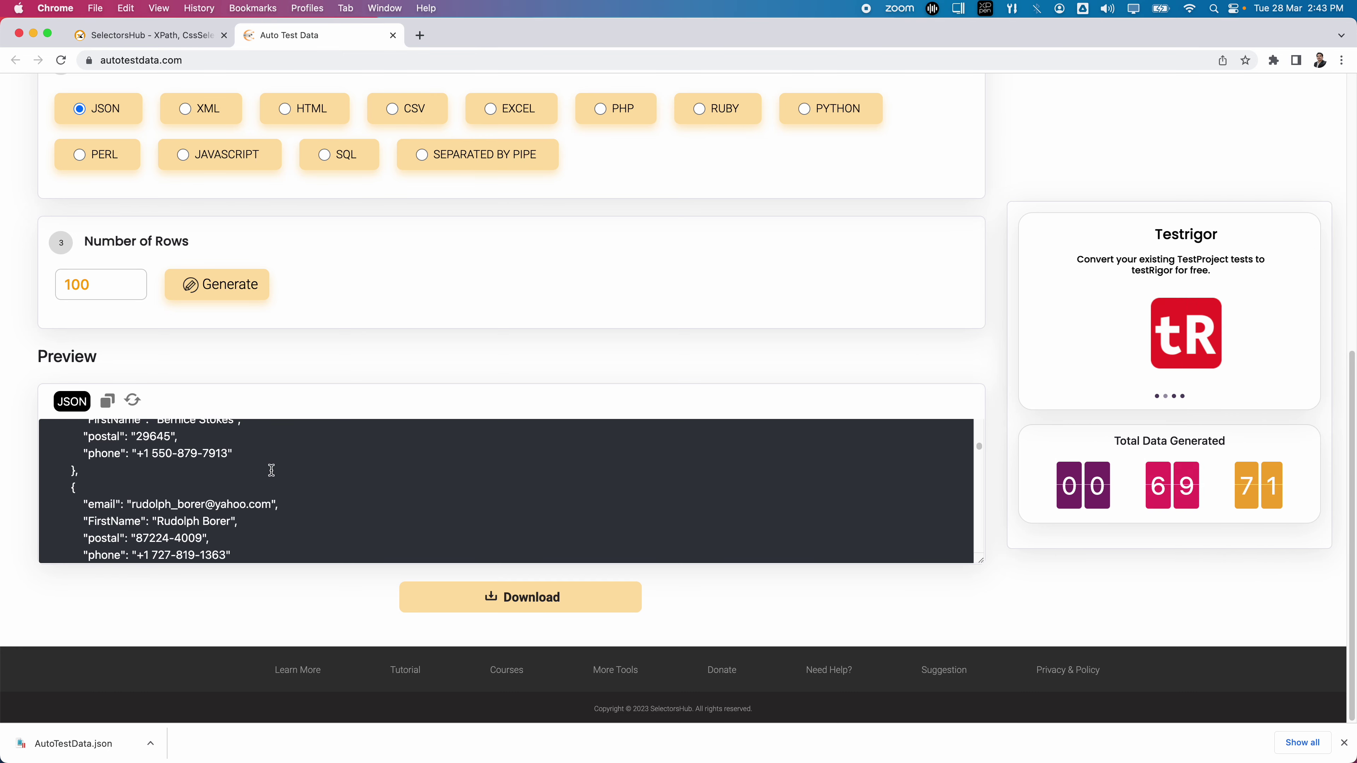
Copy the generated 100-row JSON test data from the preview to the clipboard
{"action": "scroll", "coordinate": [271, 470], "scroll_direction": "down", "scroll_amount": 10}
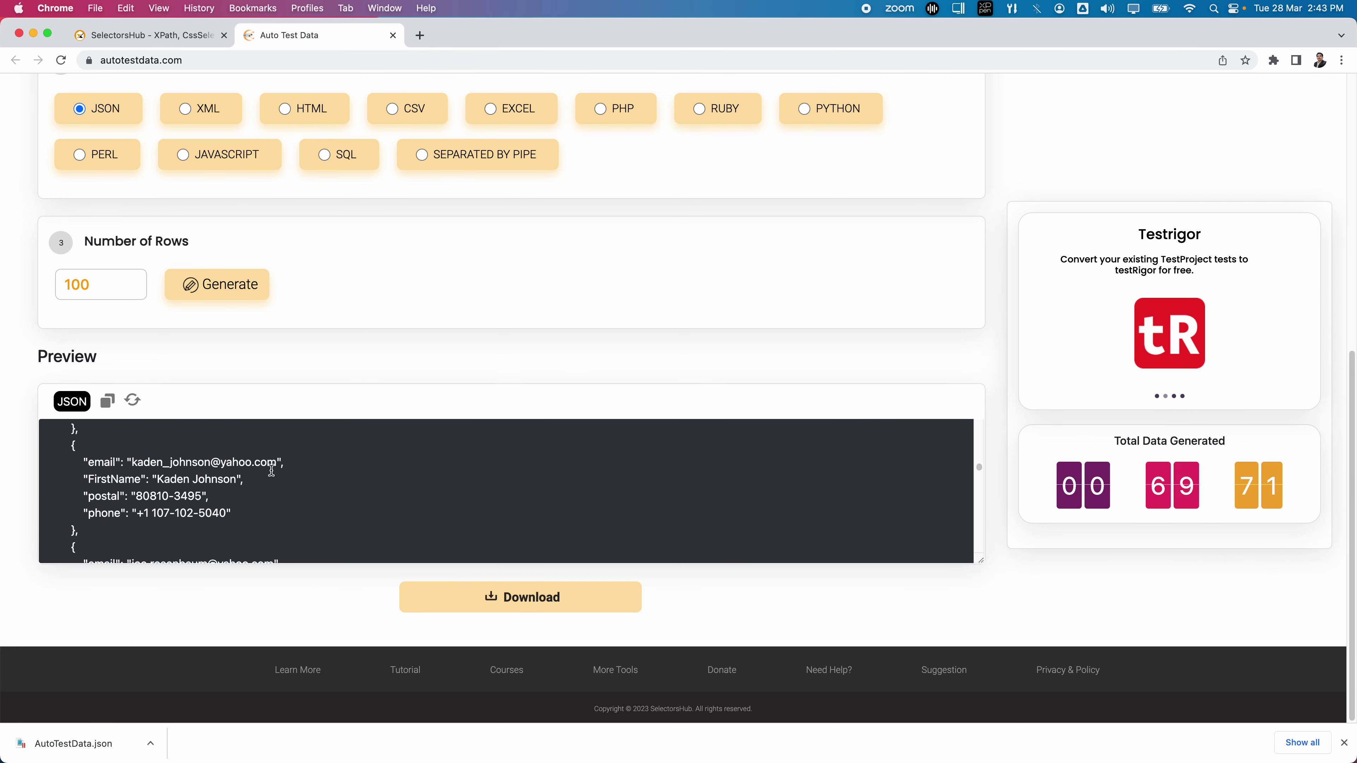
{"action": "scroll", "coordinate": [271, 470], "scroll_direction": "down", "scroll_amount": 10}
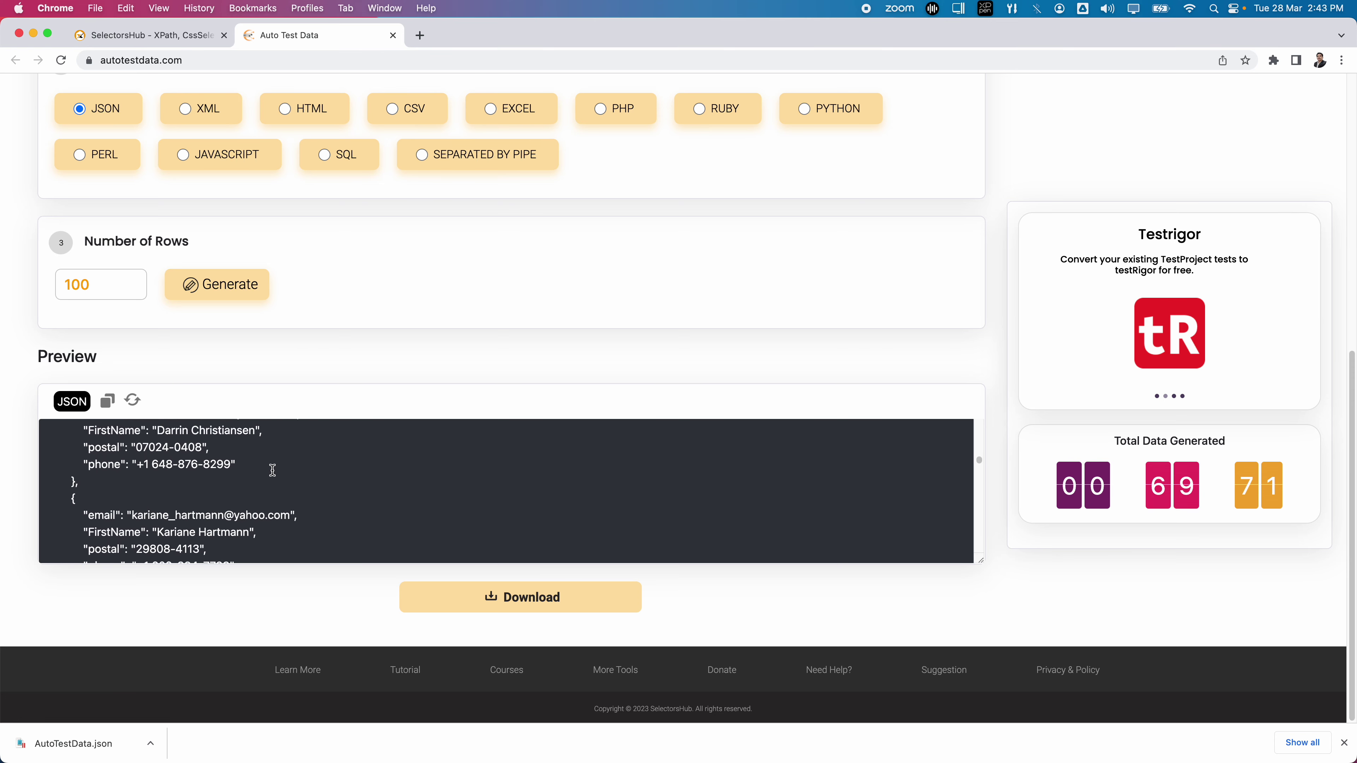
{"action": "left_click", "coordinate": [108, 400]}
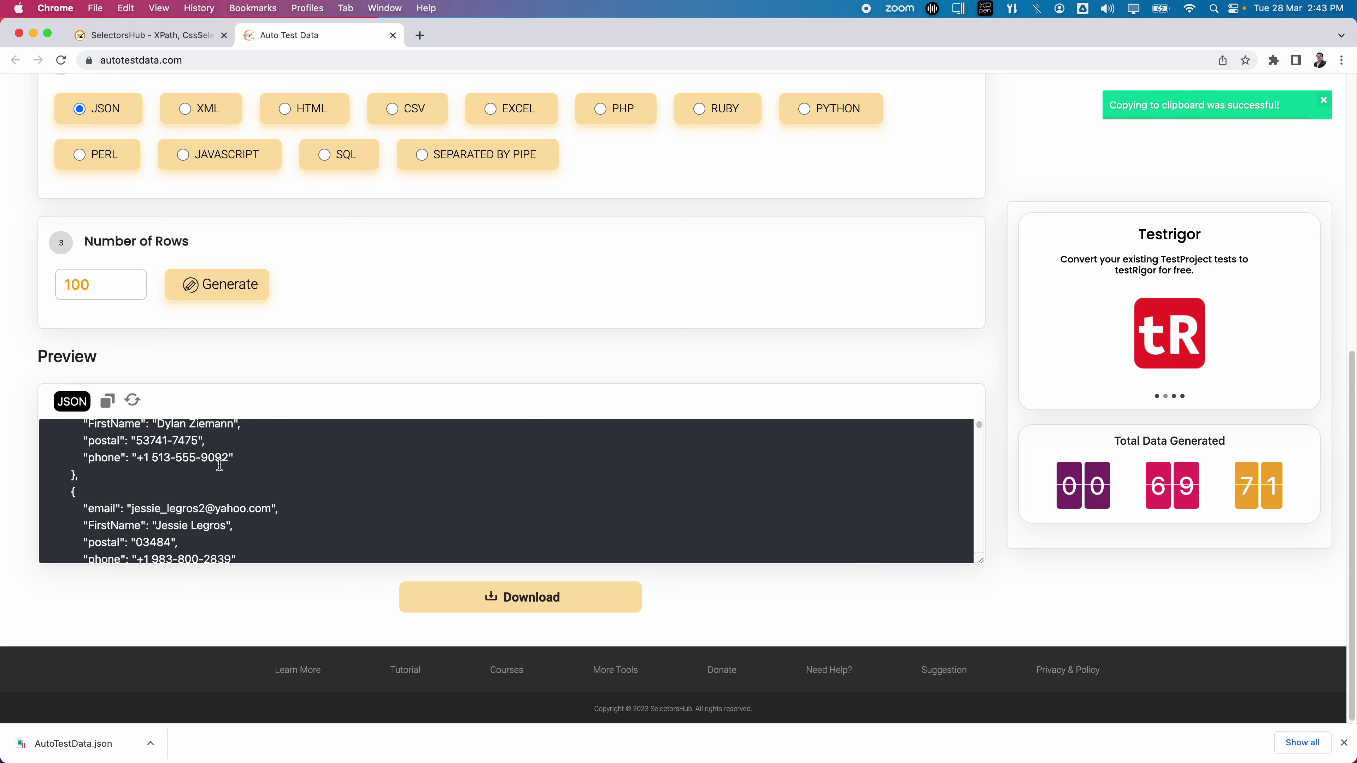
Examine the data types available for adding another row, then review the data format, row count and preview sections
{"action": "scroll", "coordinate": [219, 465], "scroll_direction": "up", "scroll_amount": 10}
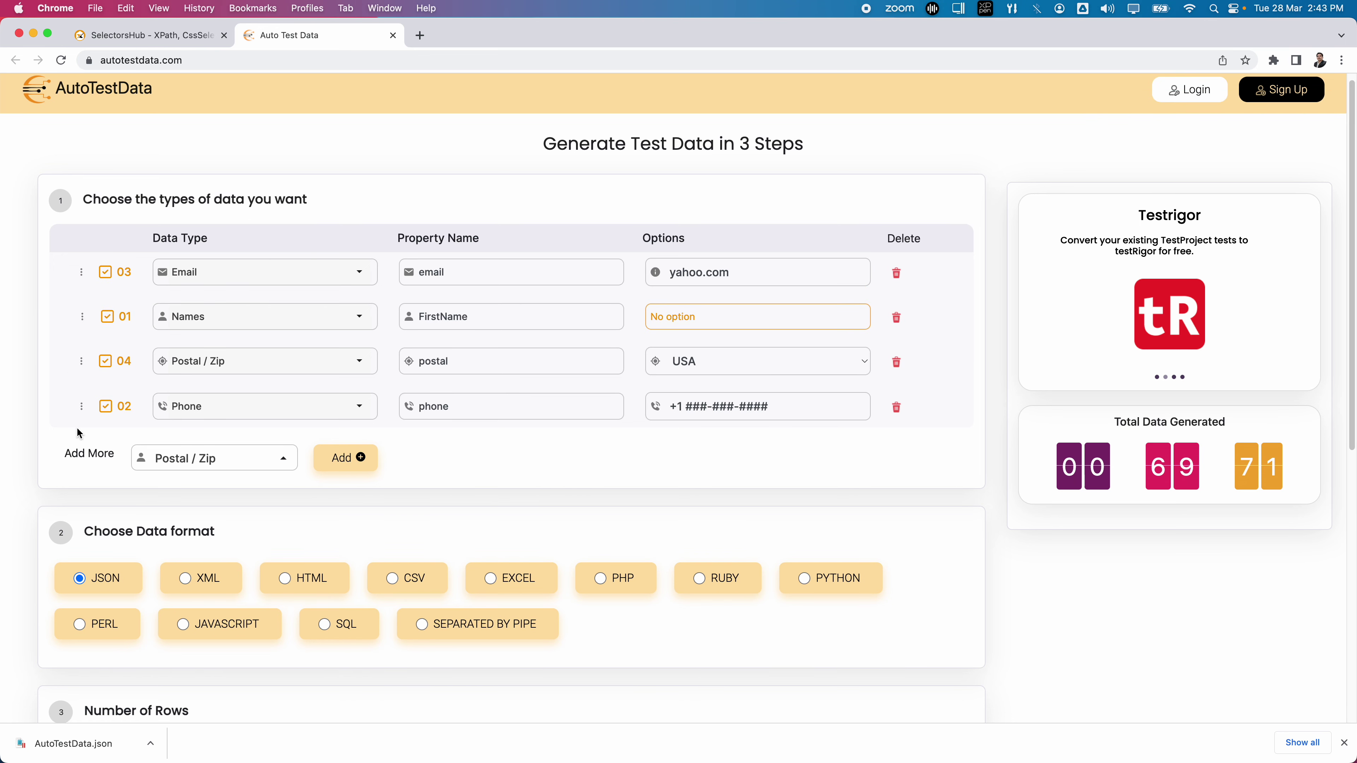
{"action": "scroll", "coordinate": [465, 464], "scroll_direction": "up", "scroll_amount": 1}
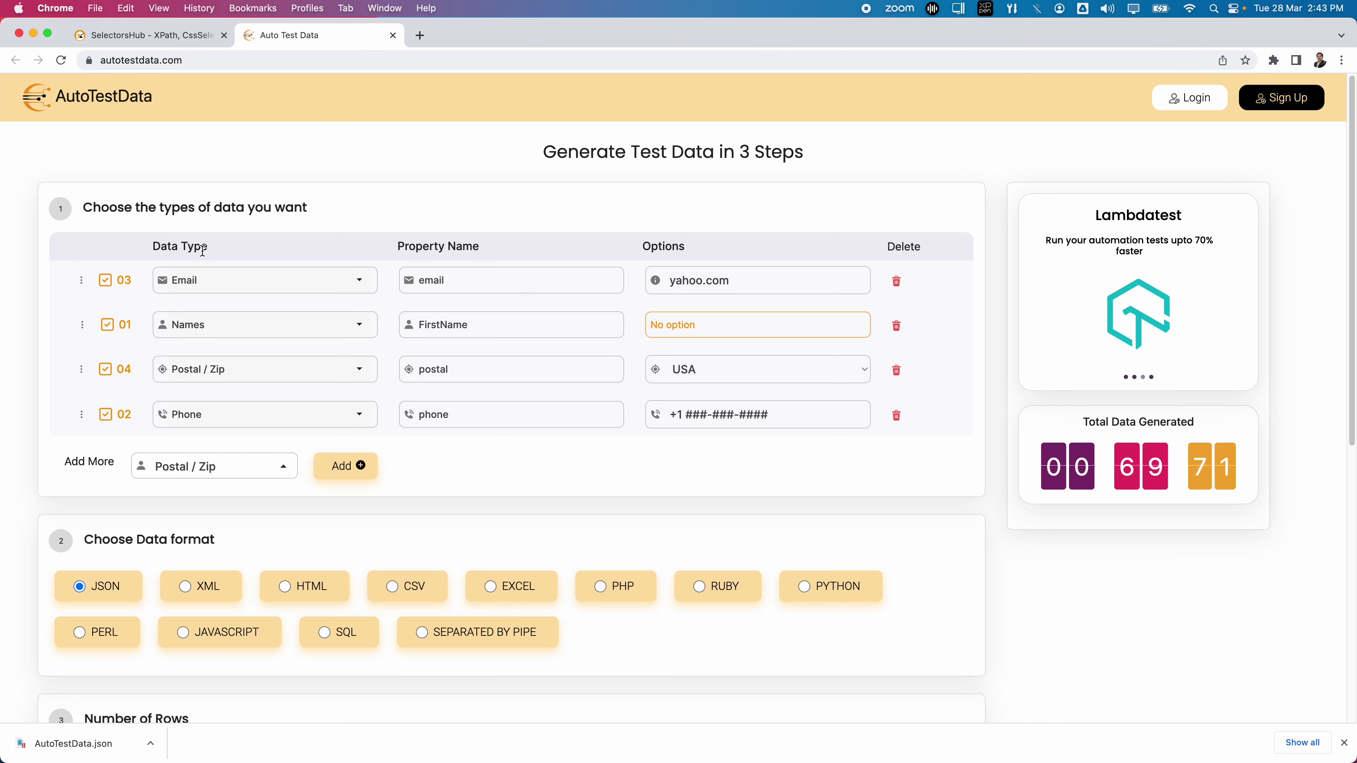
{"action": "left_click", "coordinate": [238, 469]}
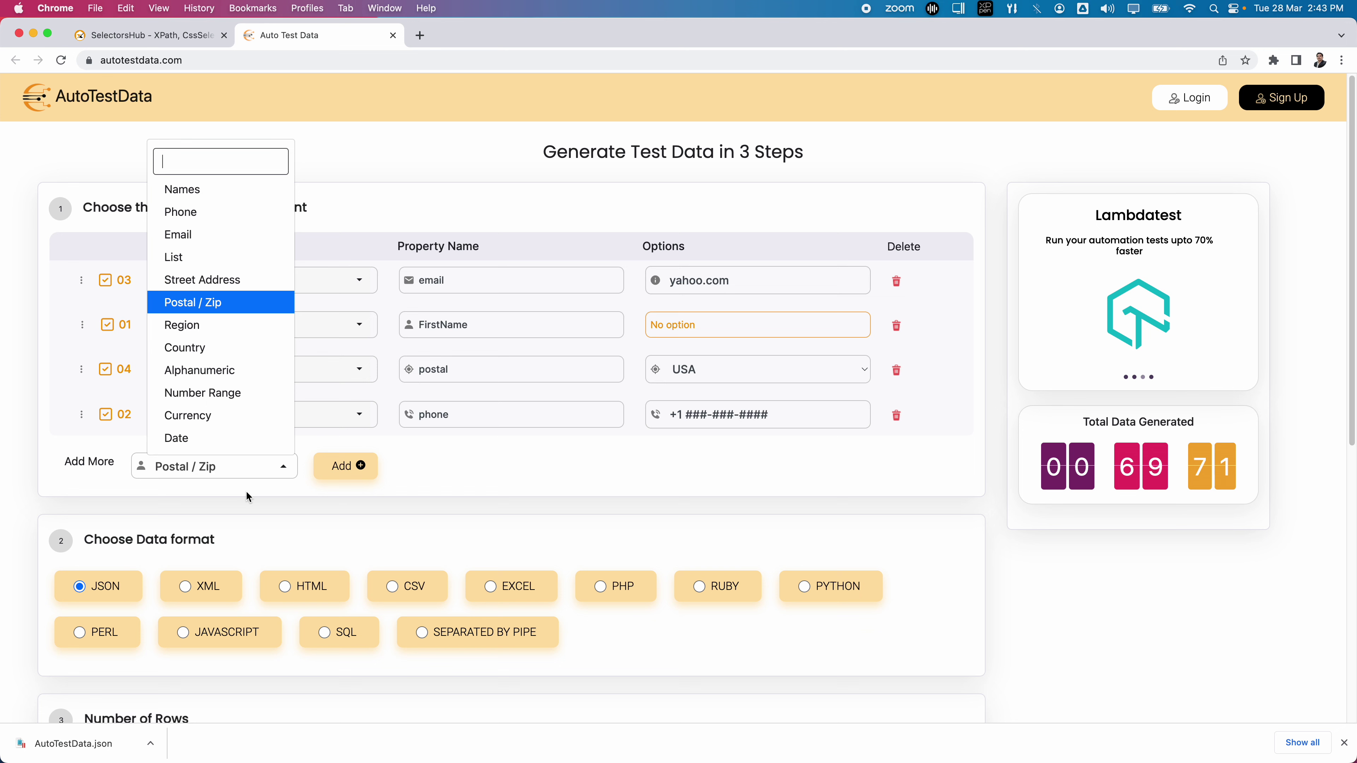
{"action": "left_click", "coordinate": [468, 502]}
{"action": "scroll", "coordinate": [878, 608], "scroll_direction": "down", "scroll_amount": 5}
{"action": "scroll", "coordinate": [878, 608], "scroll_direction": "down", "scroll_amount": 3}
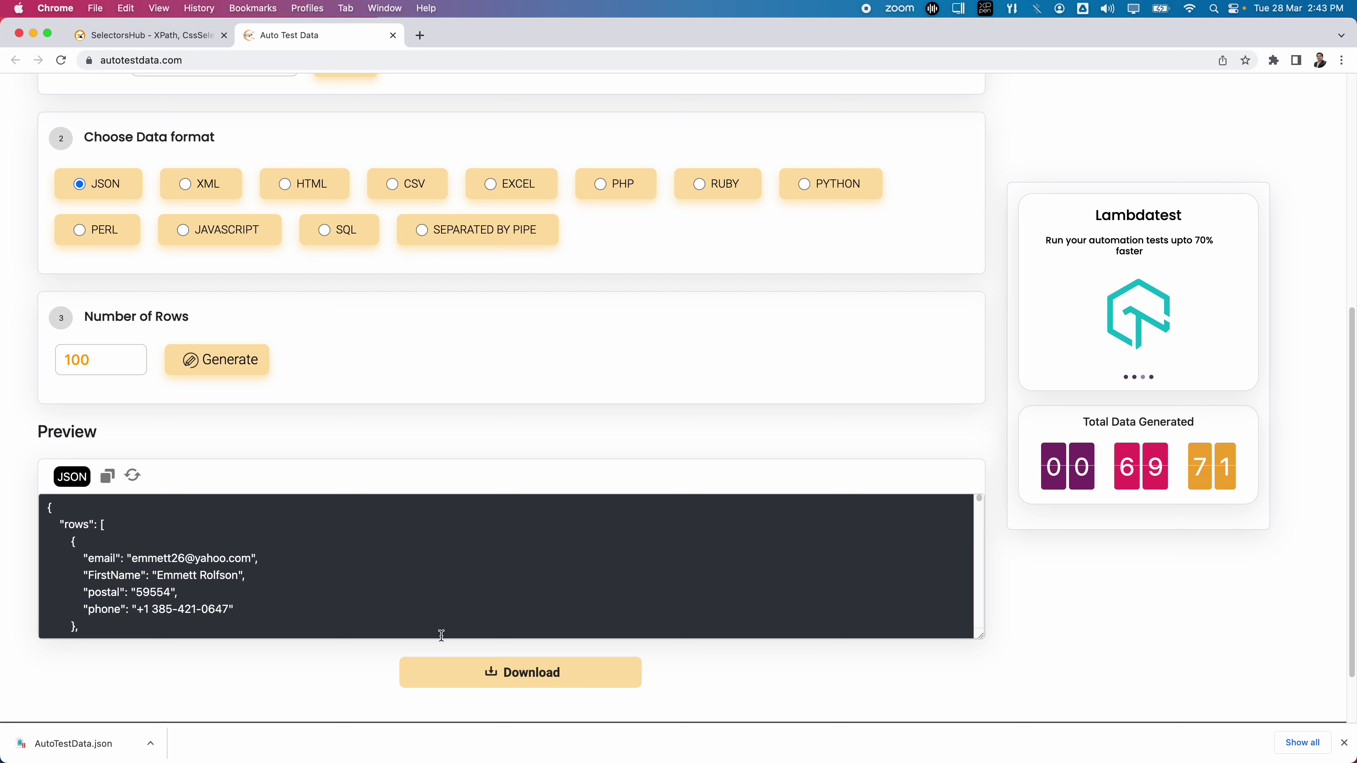
{"action": "scroll", "coordinate": [442, 635], "scroll_direction": "up", "scroll_amount": 8}
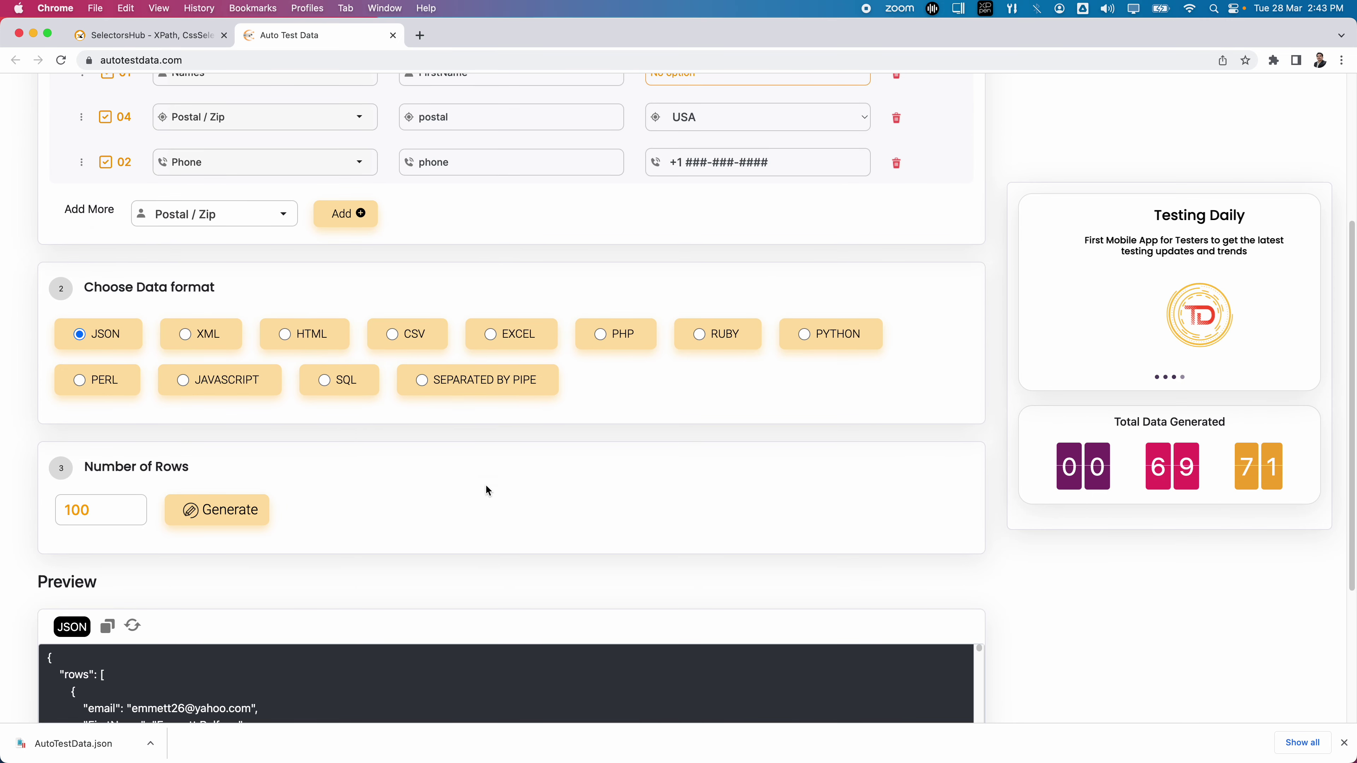